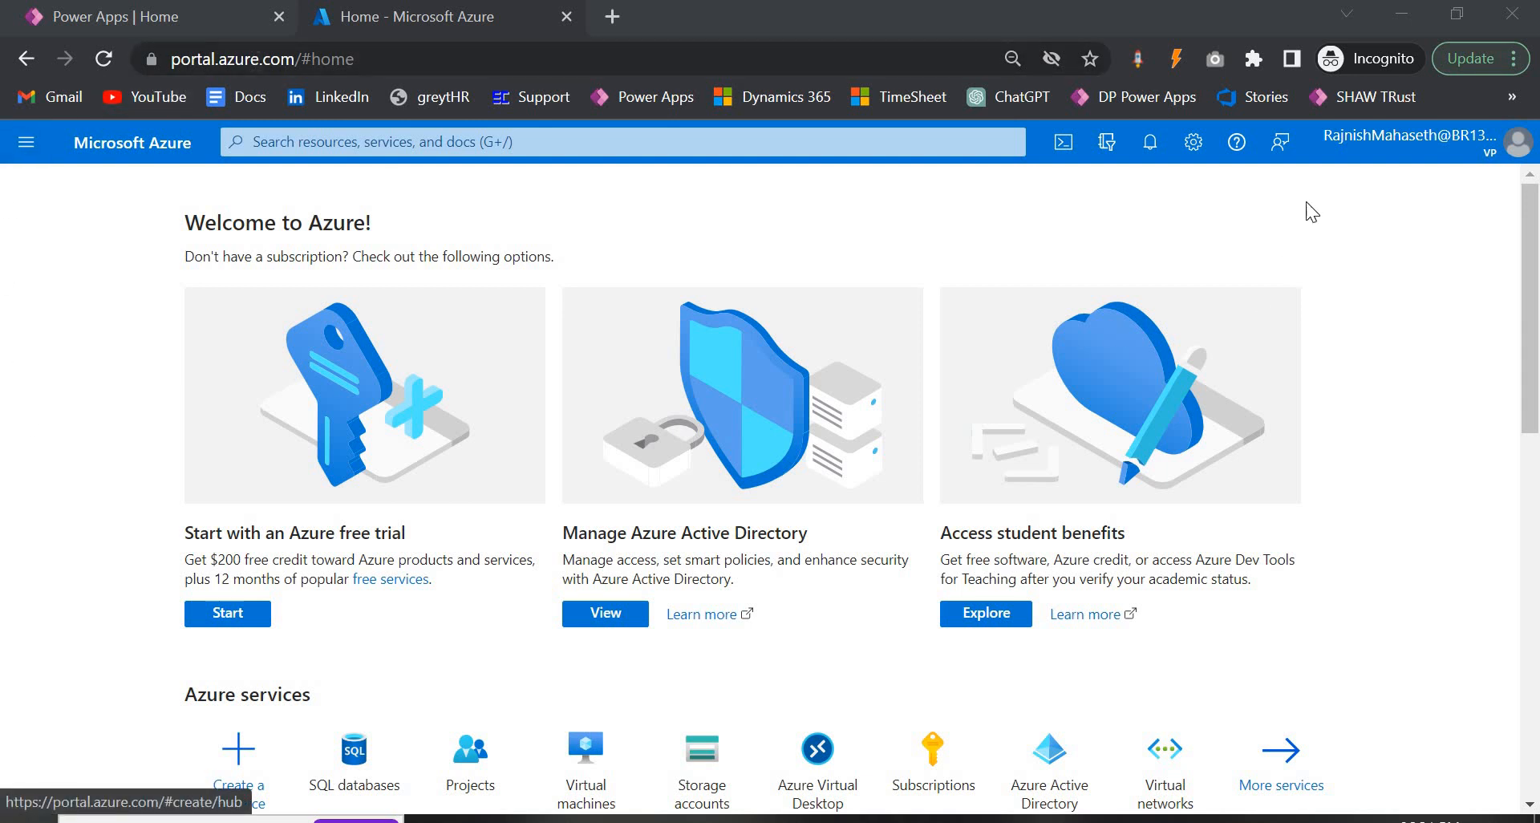
Search the portal for 'sql' and open the SQL databases service.
click(442, 149)
text(sql)
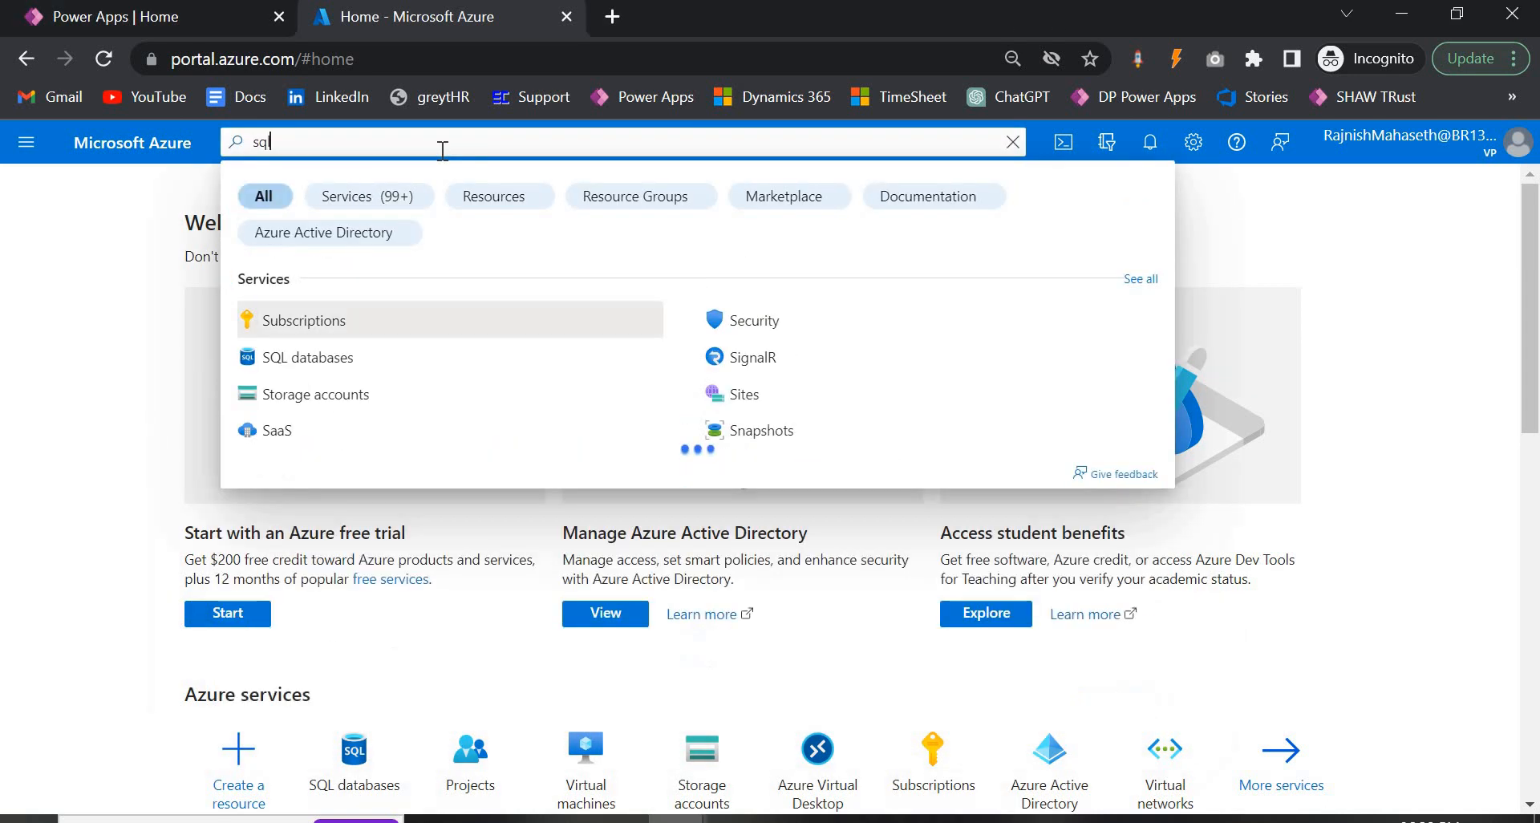
click(357, 321)
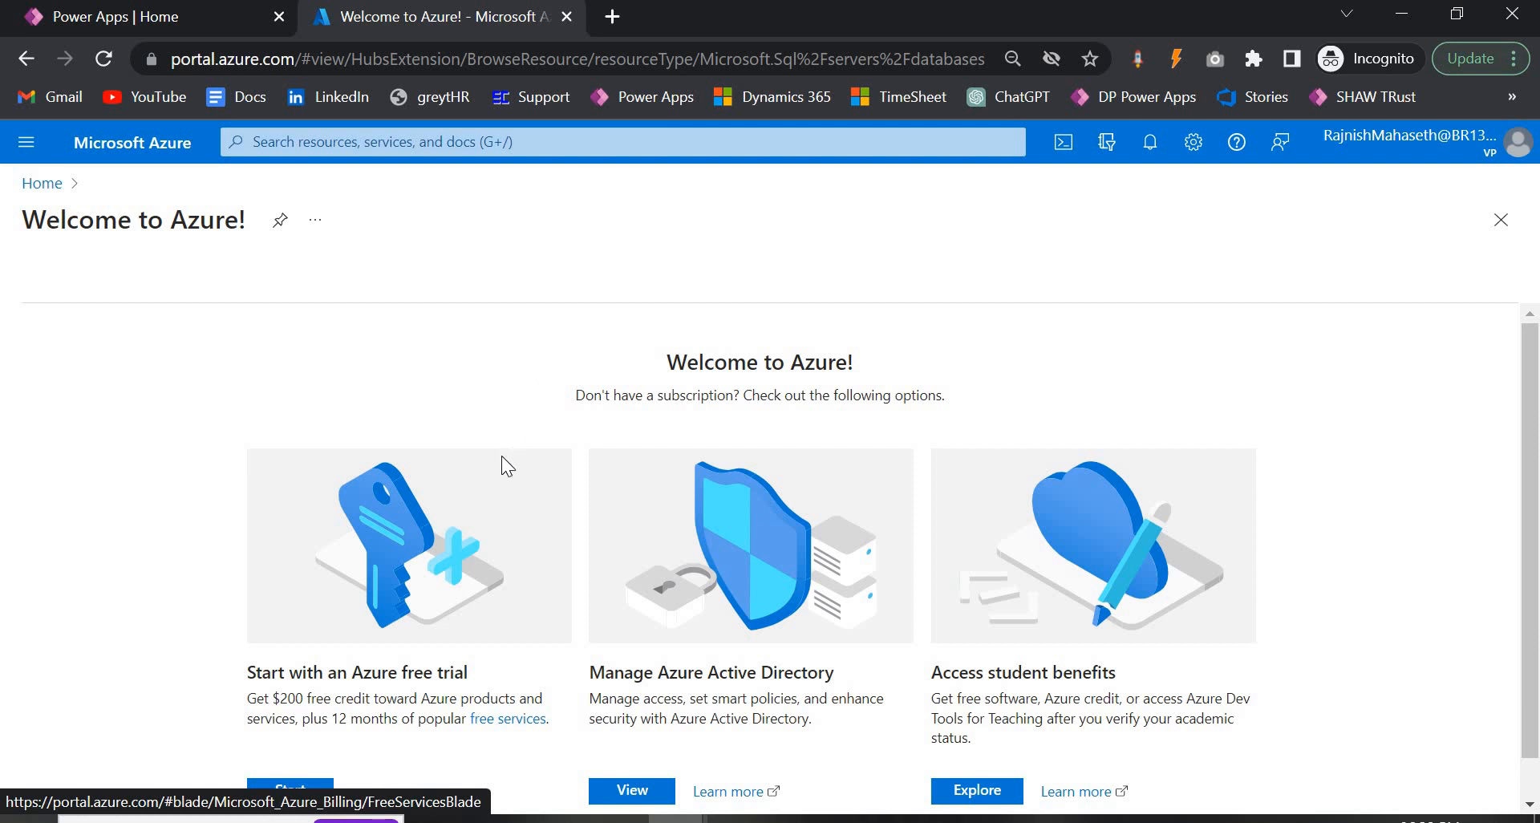
Start an Azure free trial from the free trial card and choose Start free.
scroll(501, 456, down, 1)
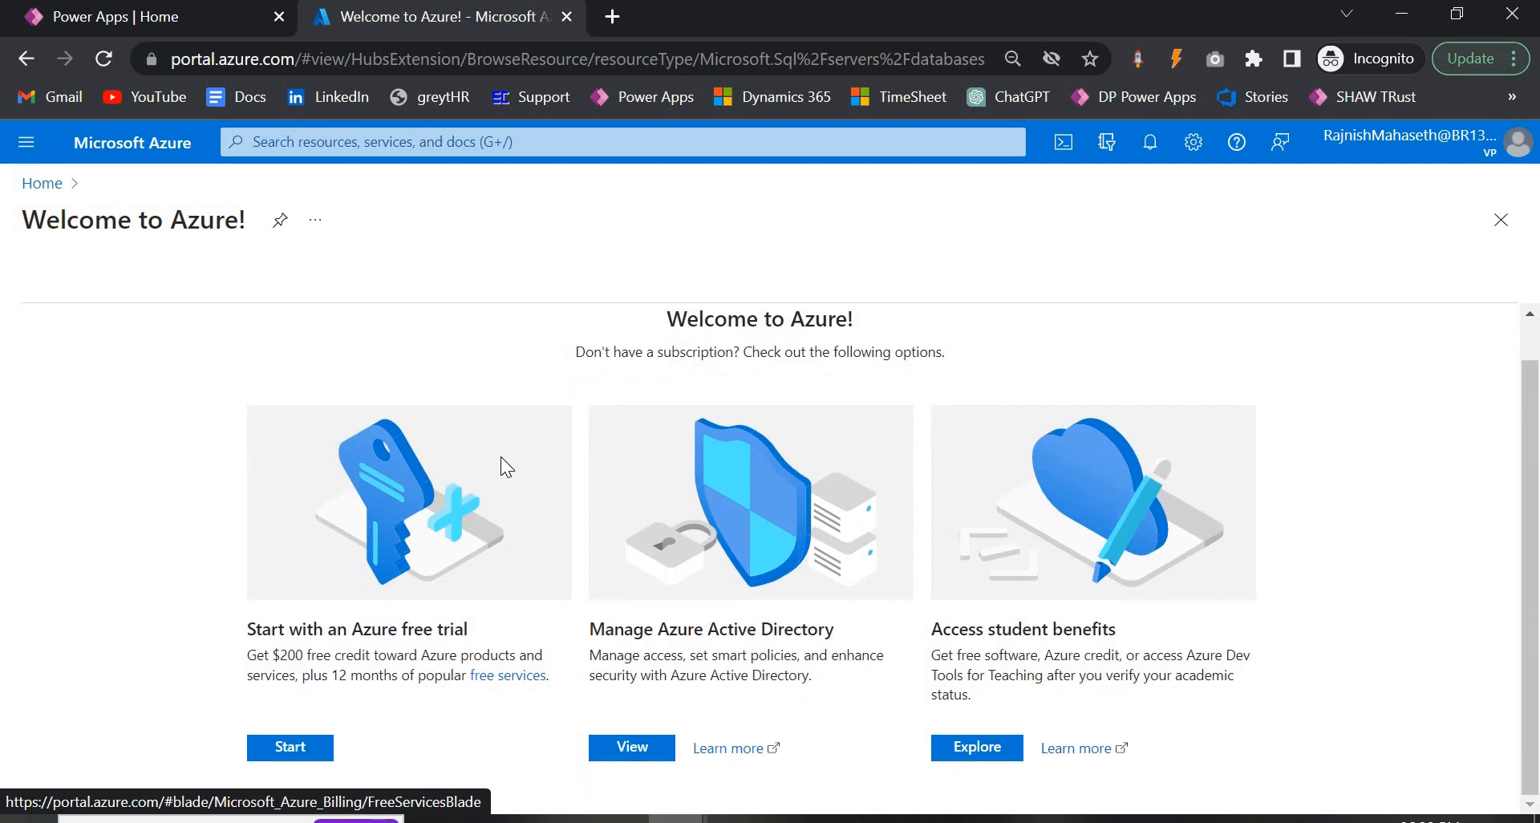
click(300, 747)
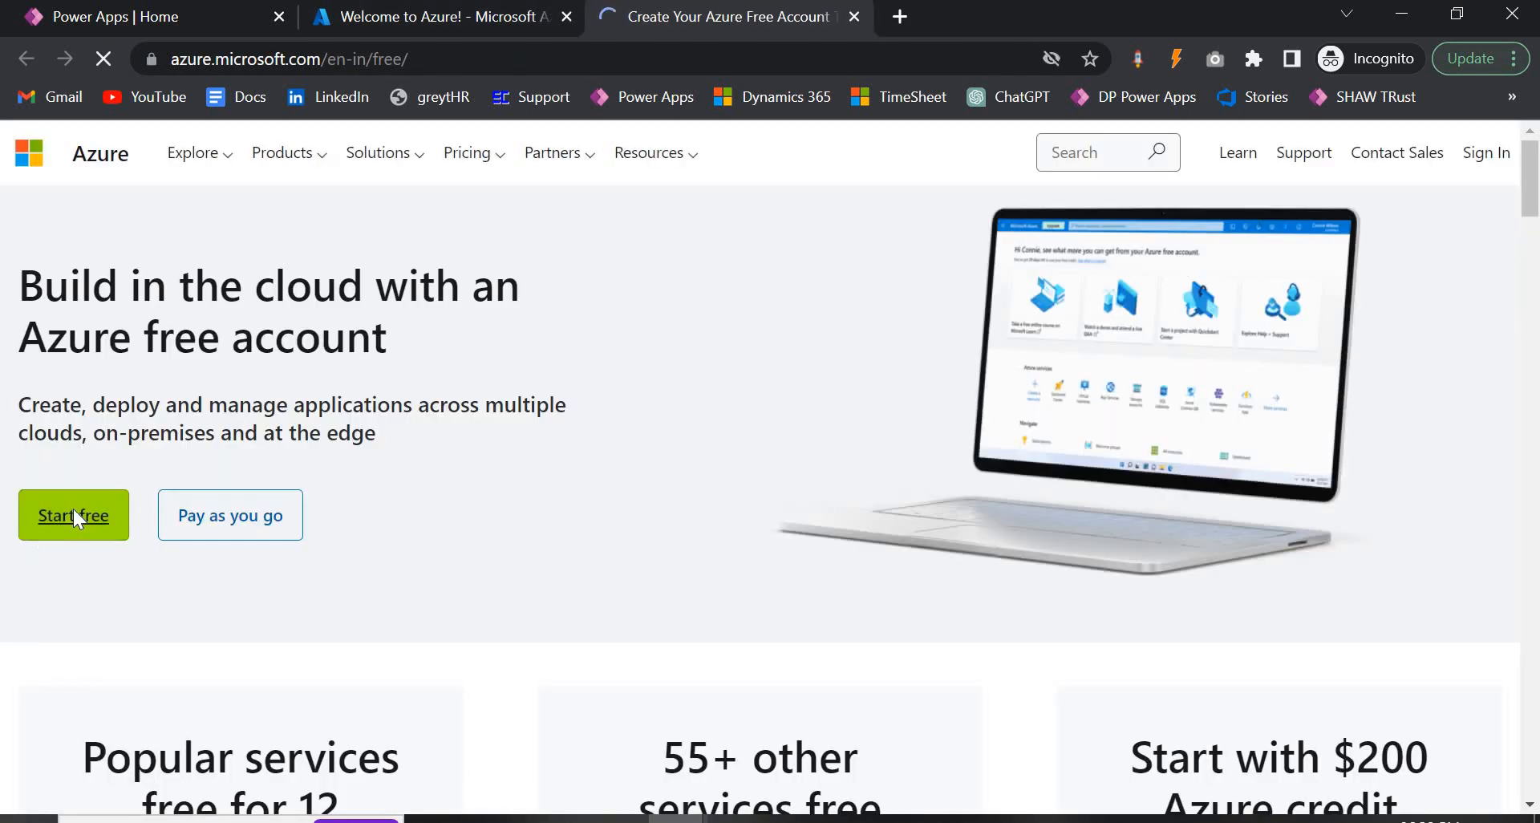
click(73, 514)
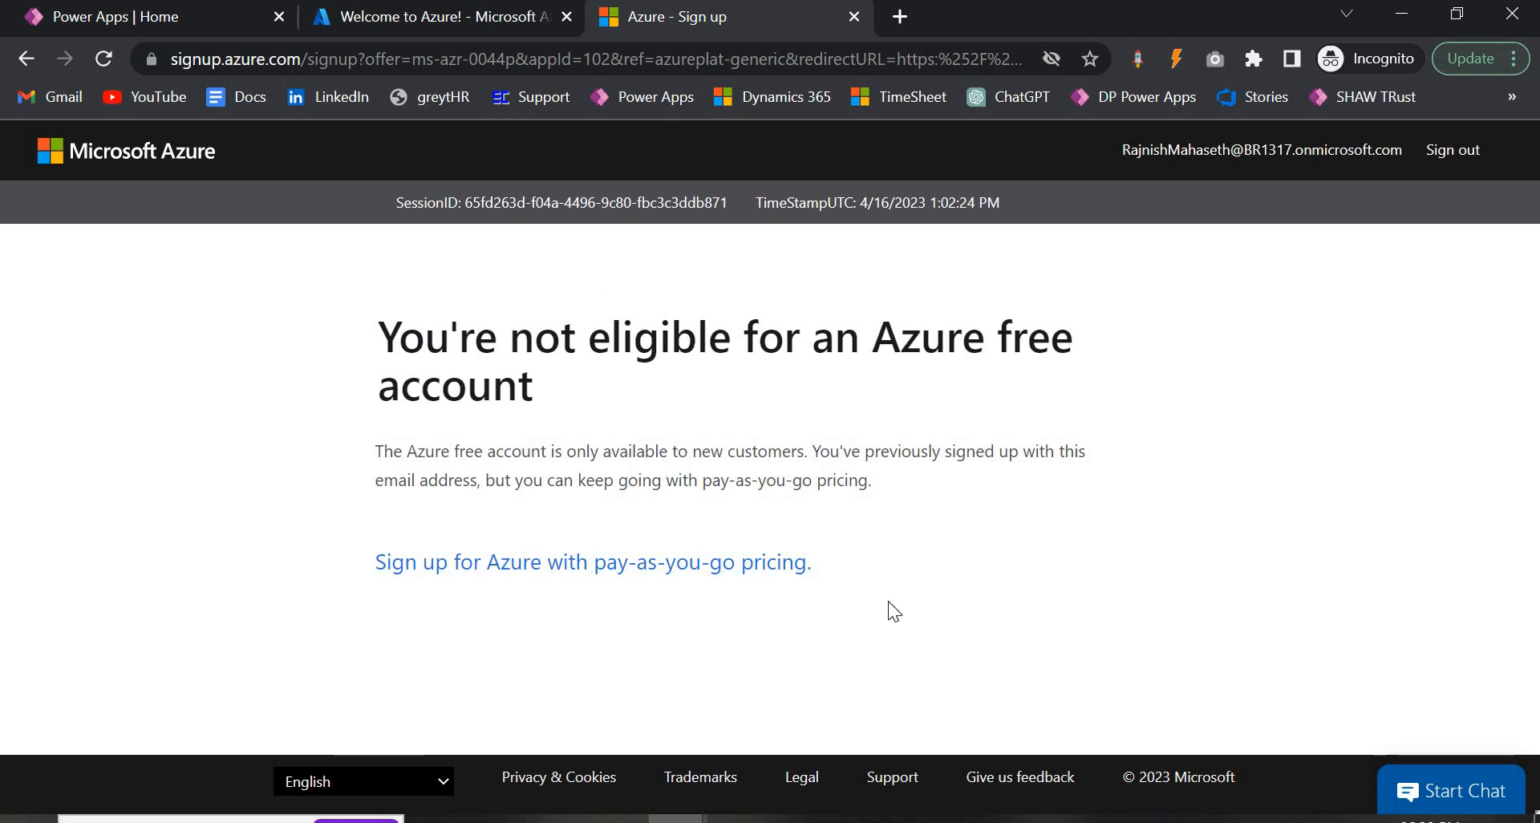
Return to the Welcome to Azure tab and open the saved 1.jpg sign-up screenshot.
click(474, 13)
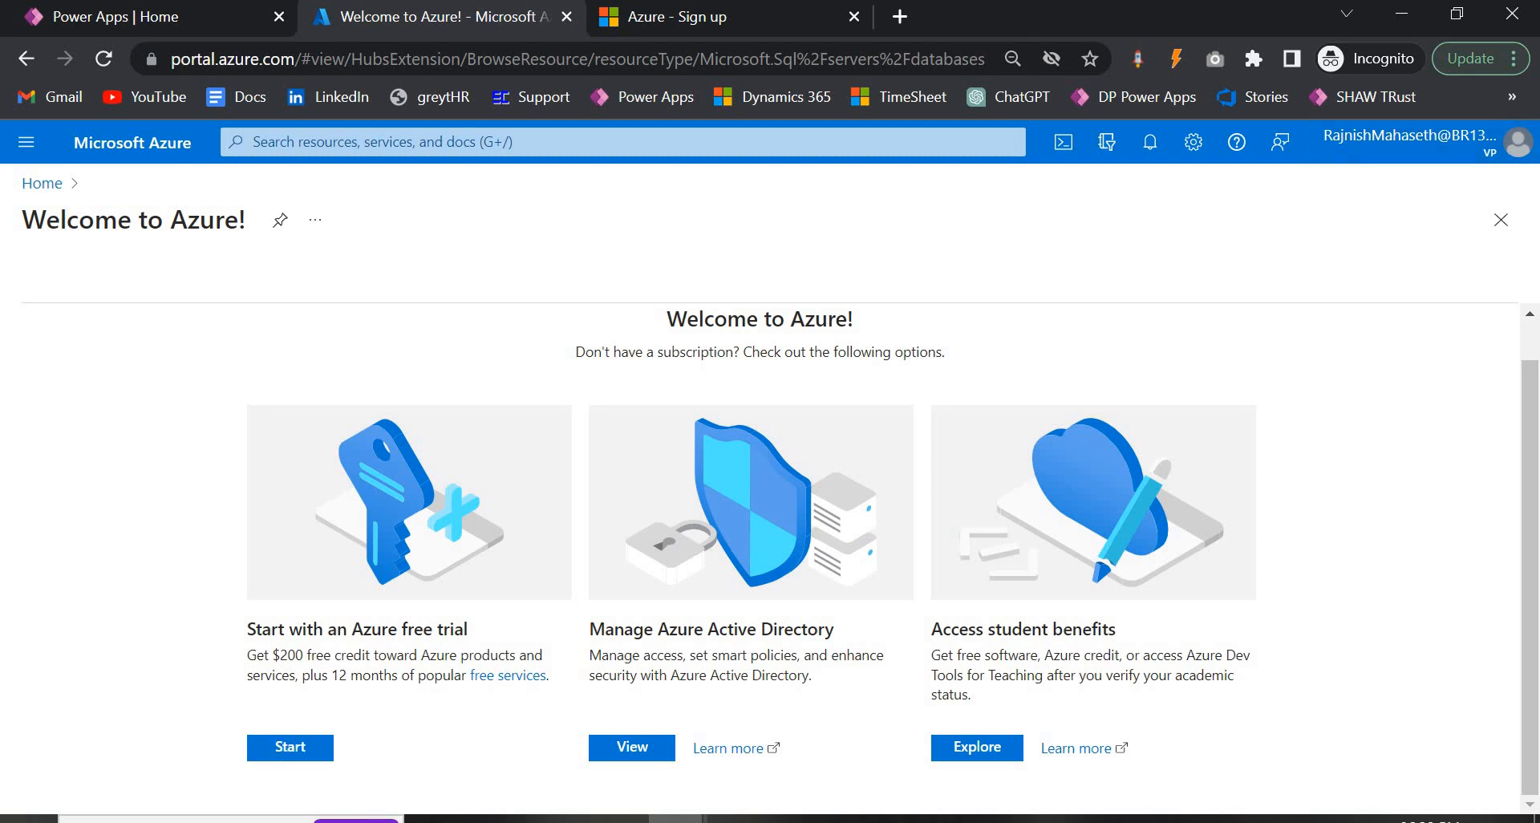
click(919, 820)
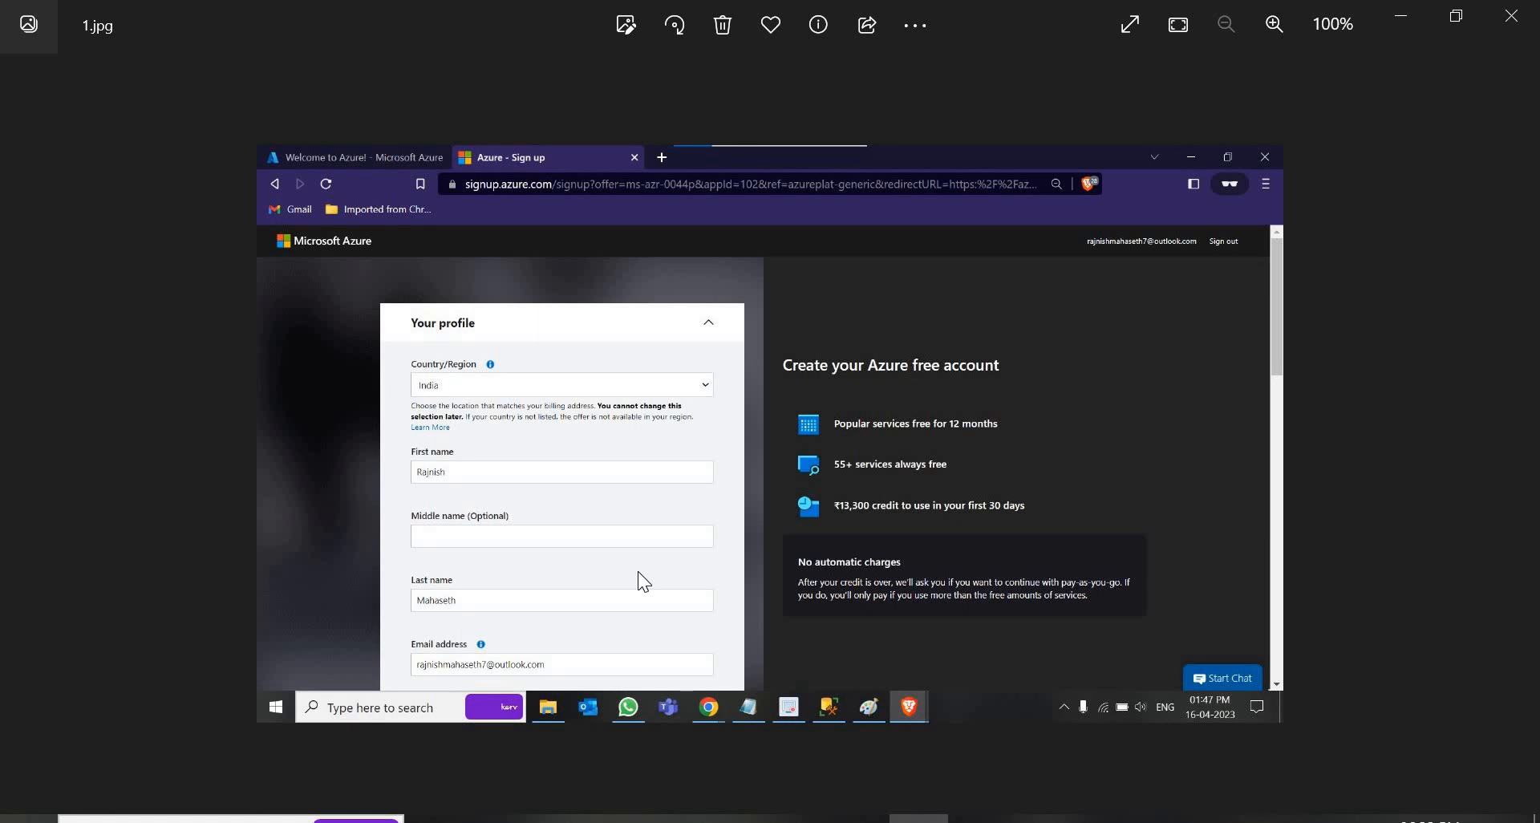
Browse past 2.jpg and 2.wmv, then open 3.png from the Desktop folder.
key(Right)
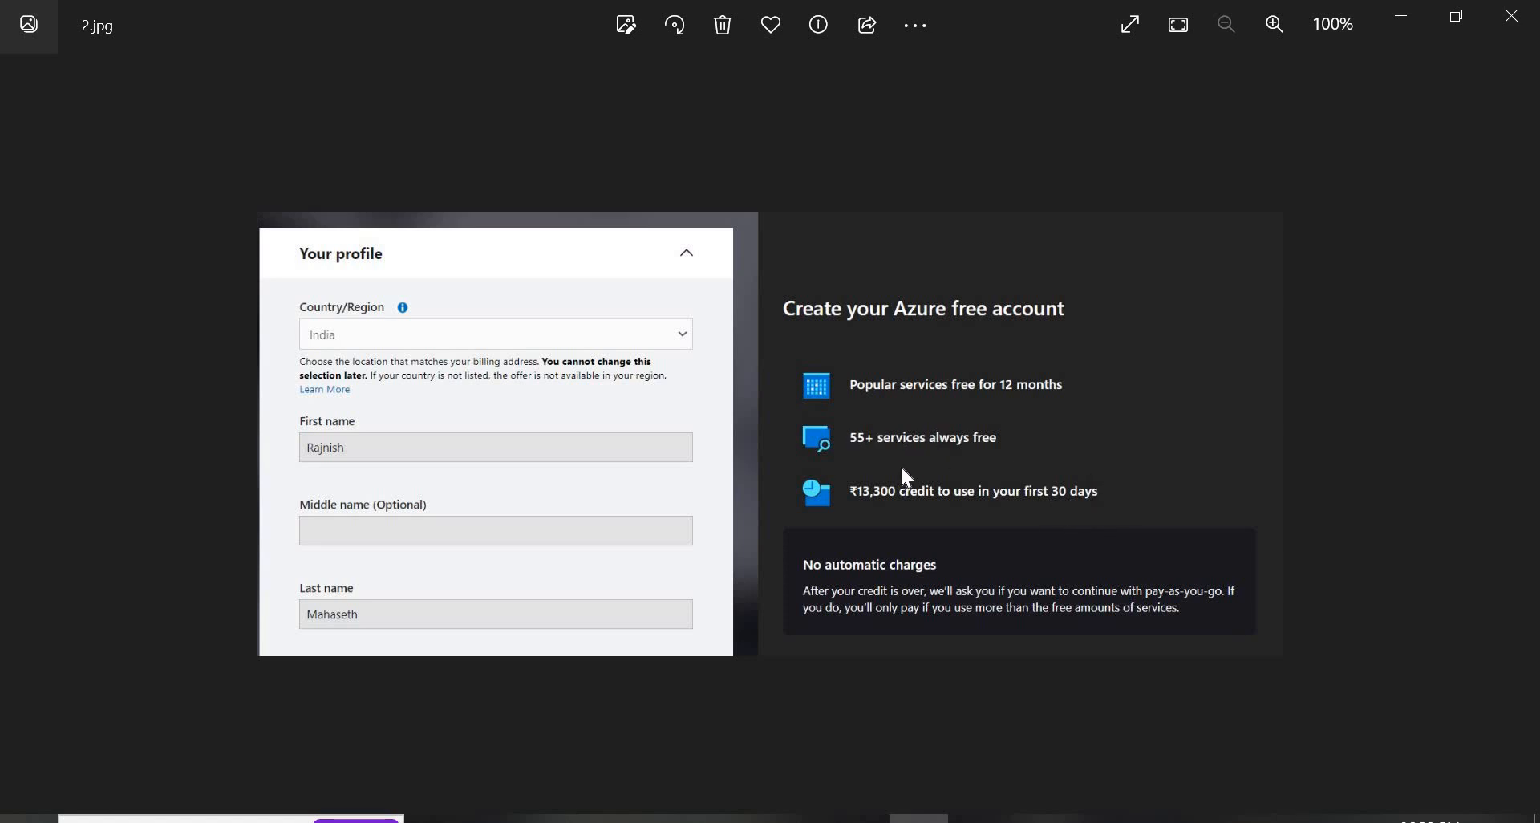
key(Right)
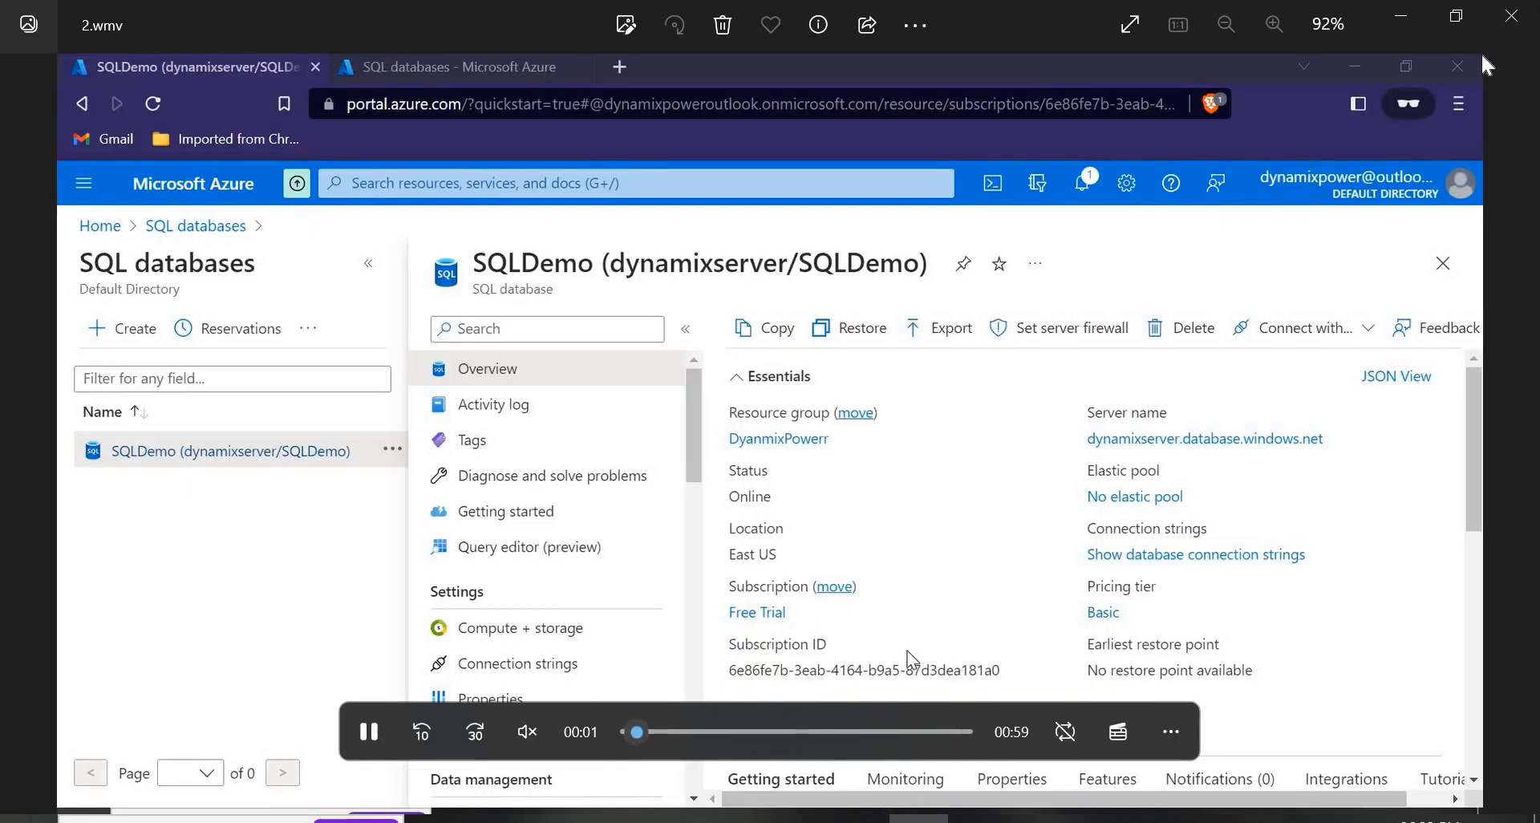
click(1522, 12)
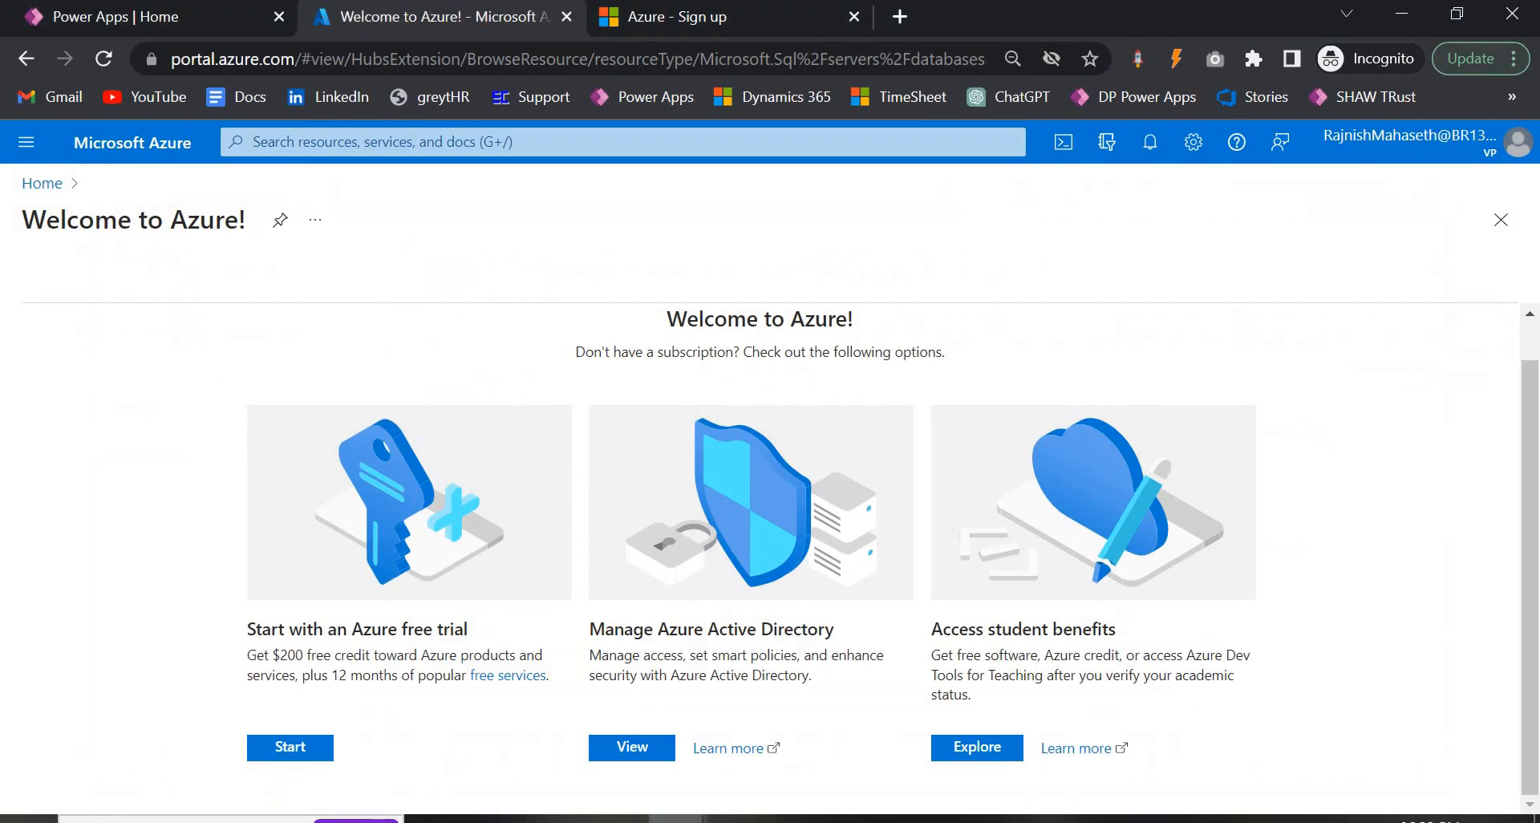
mouse_move(433, 818)
click(345, 726)
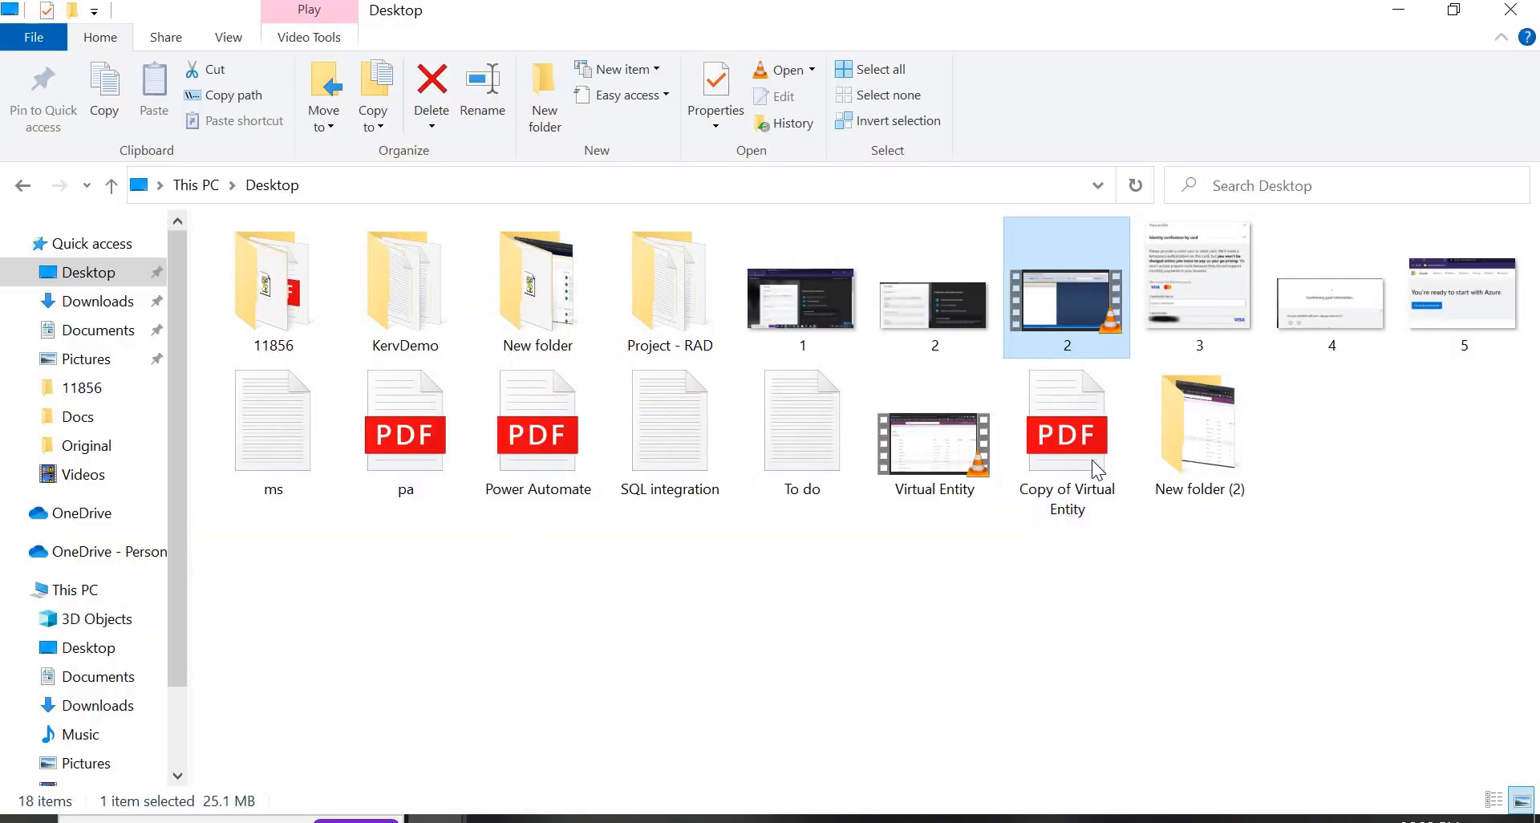
double_click(1208, 305)
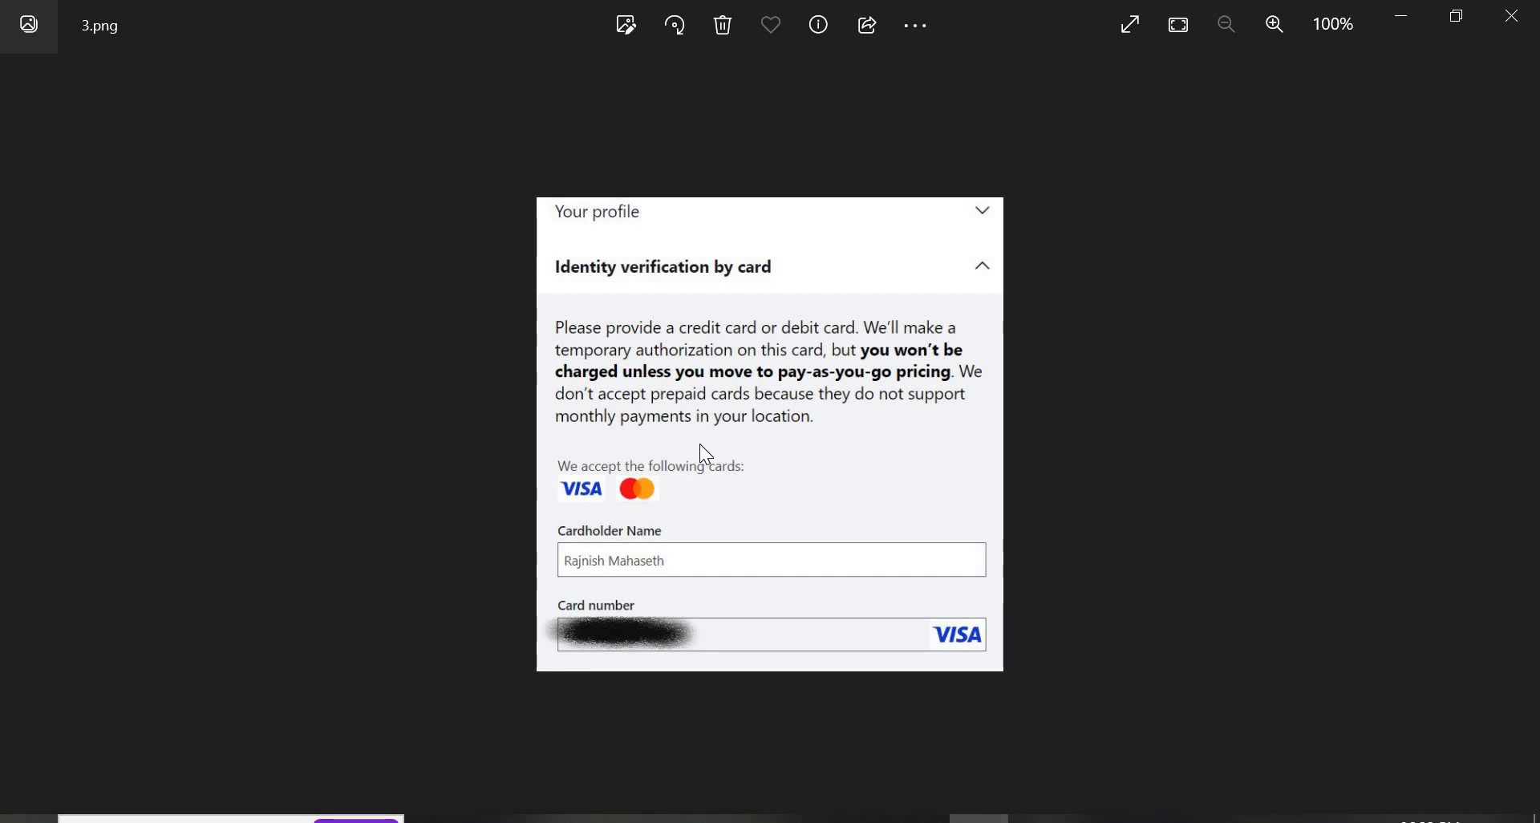
Advance to 4.jpg and compare it with the Azure sign-up tab in the browser.
key(Right)
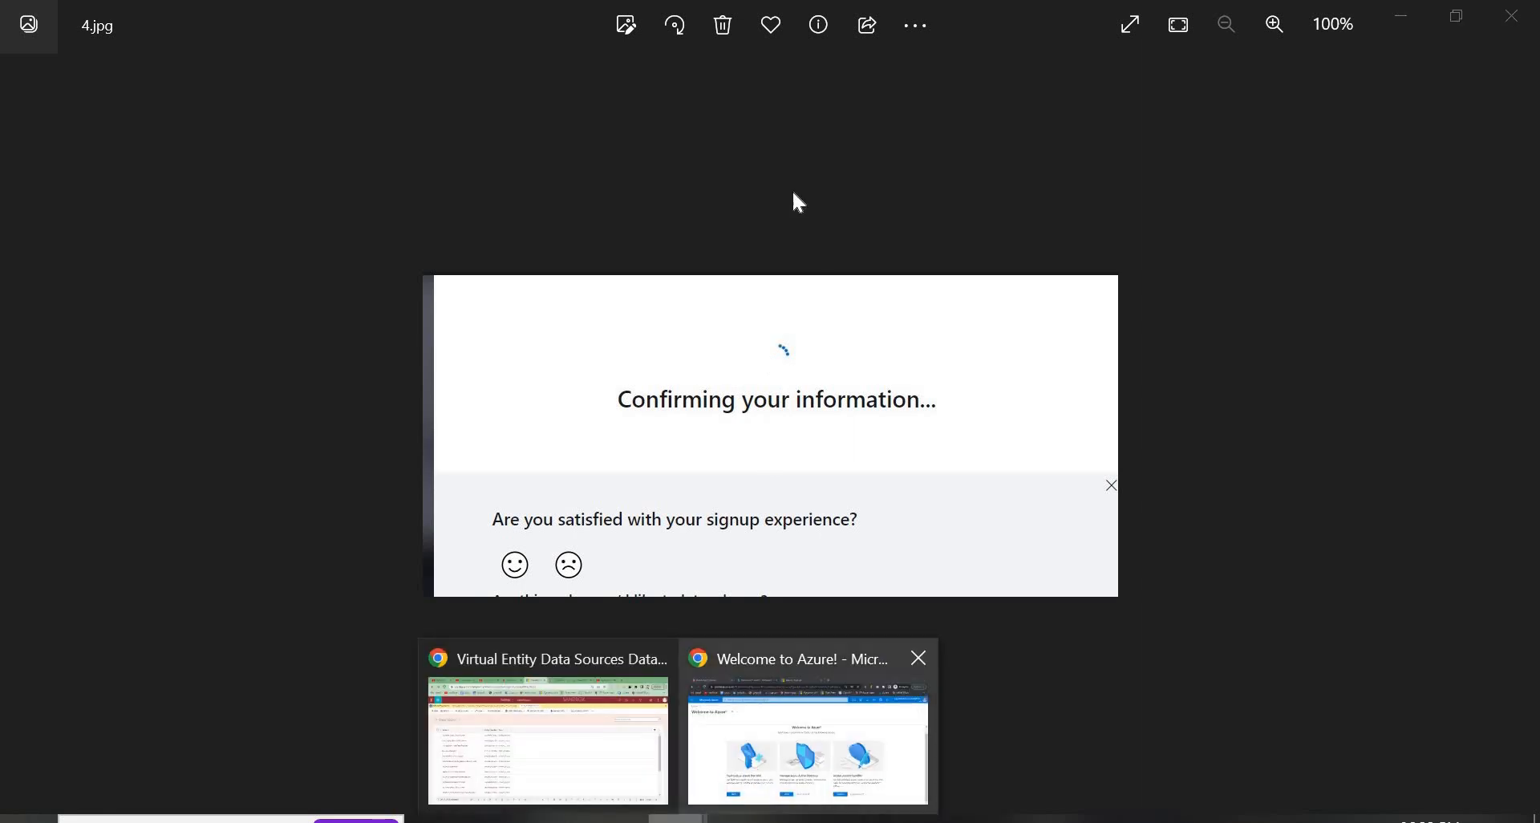
click(804, 721)
click(690, 18)
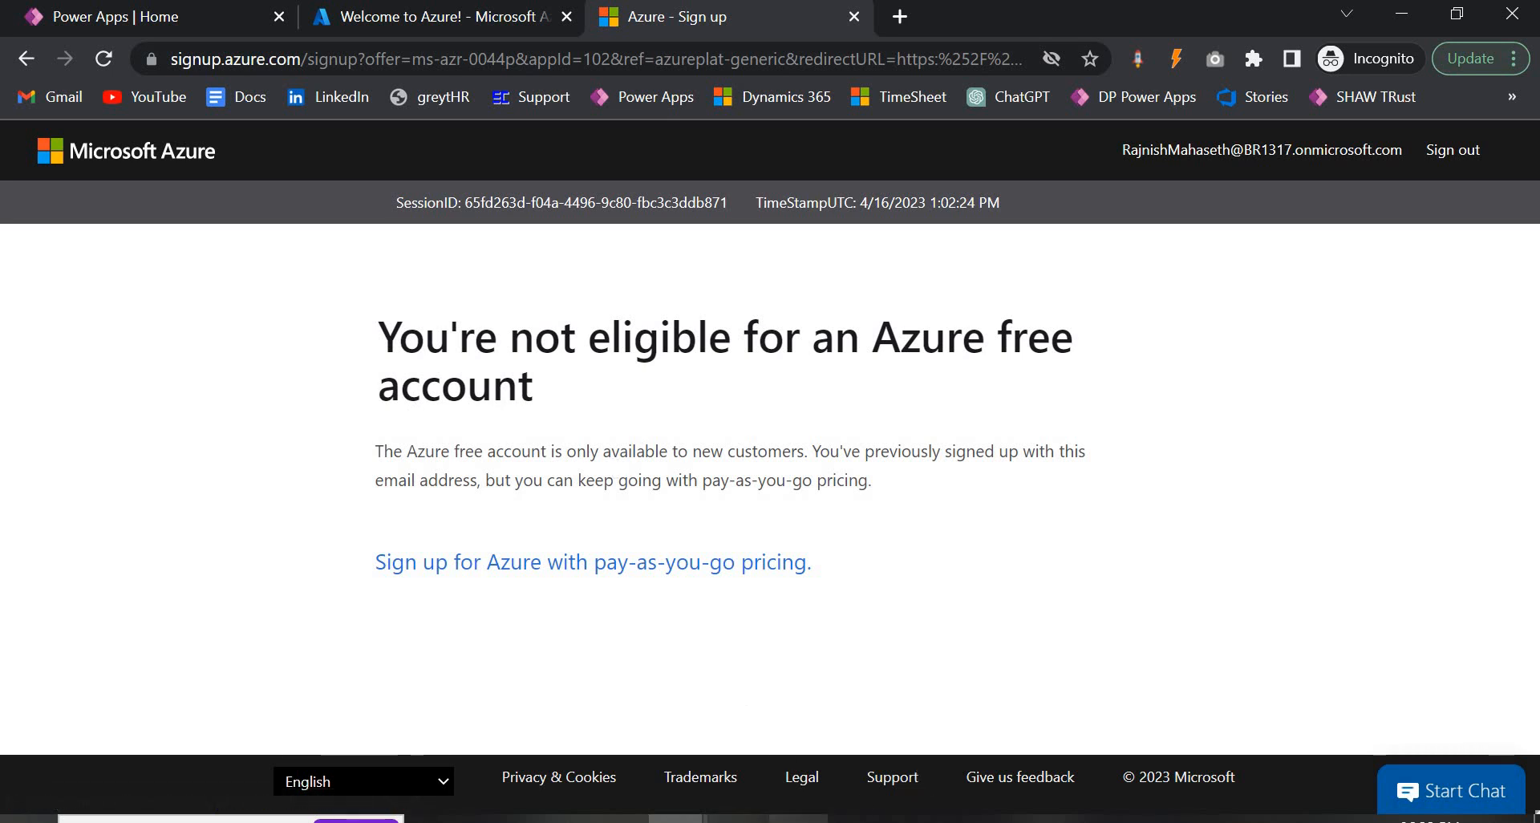
View 5.jpg in Photos, then switch to the Azure portal home listing dynamixserver and SQLDemo.
click(908, 622)
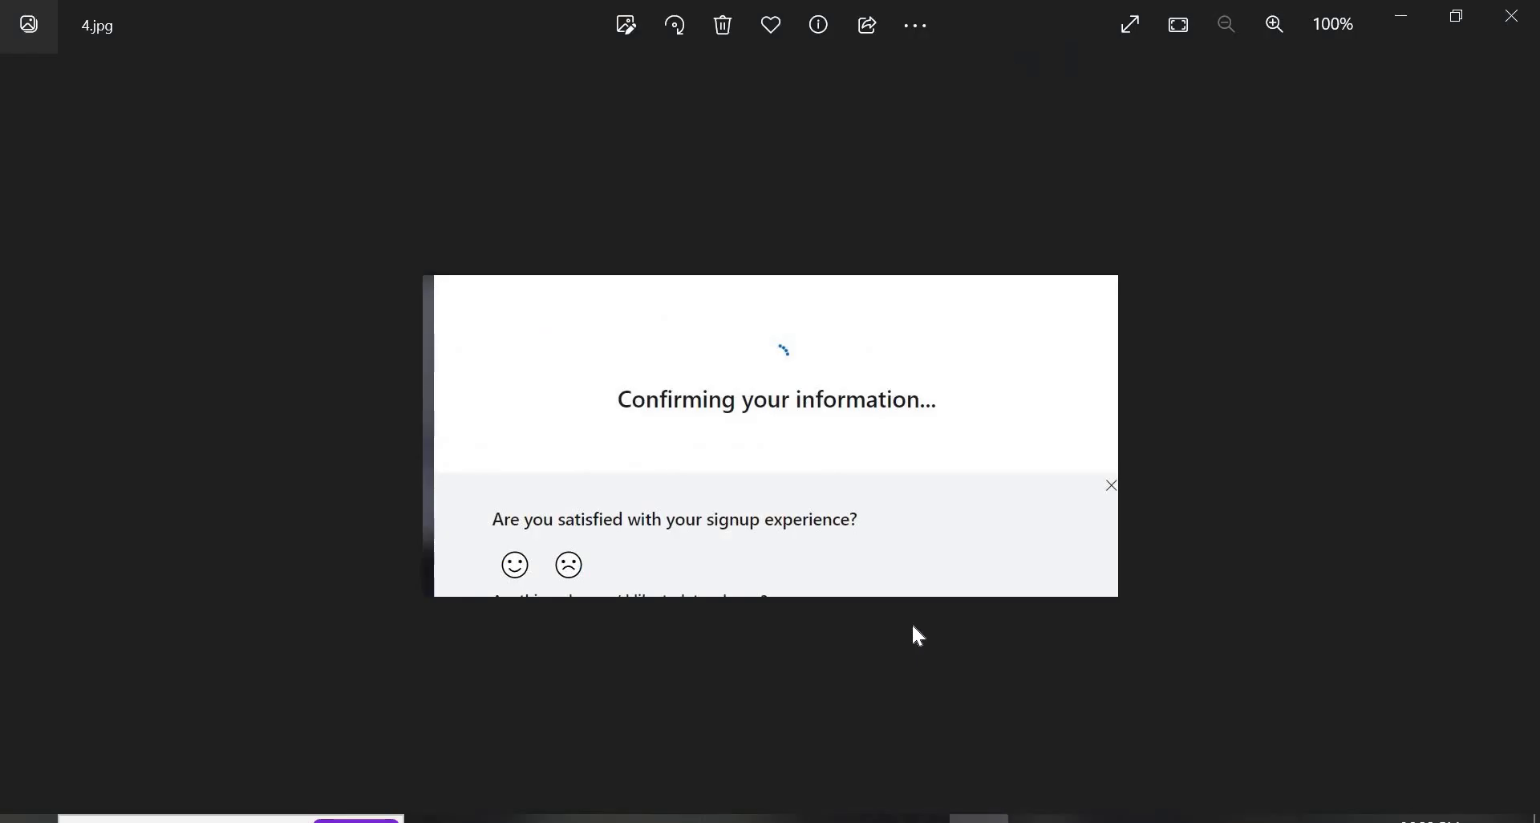
key(Right)
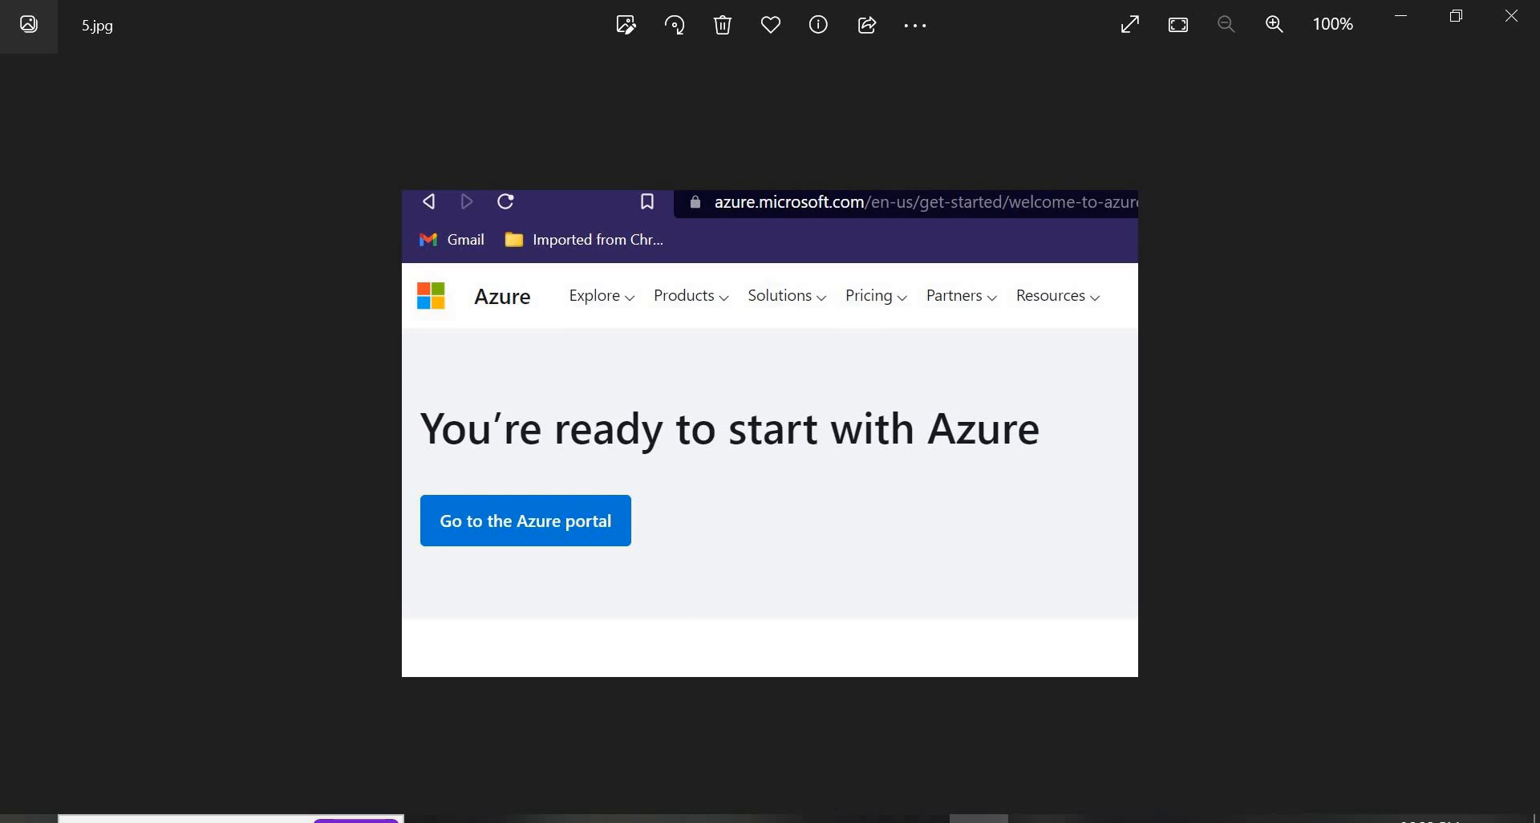
click(858, 819)
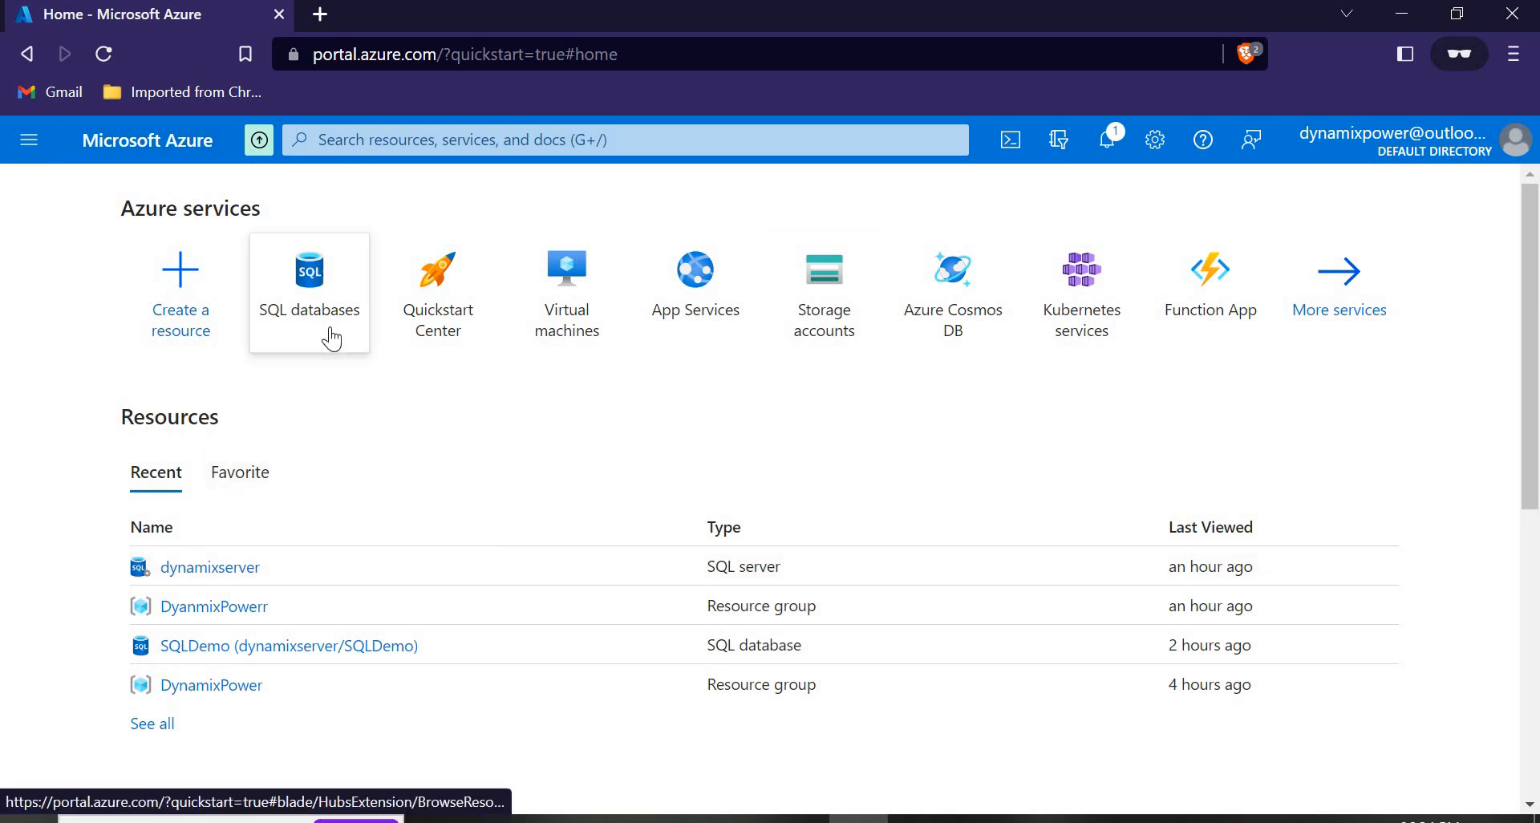
Open SQL databases from the Home tile and start creating a new database.
mouse_move(331, 339)
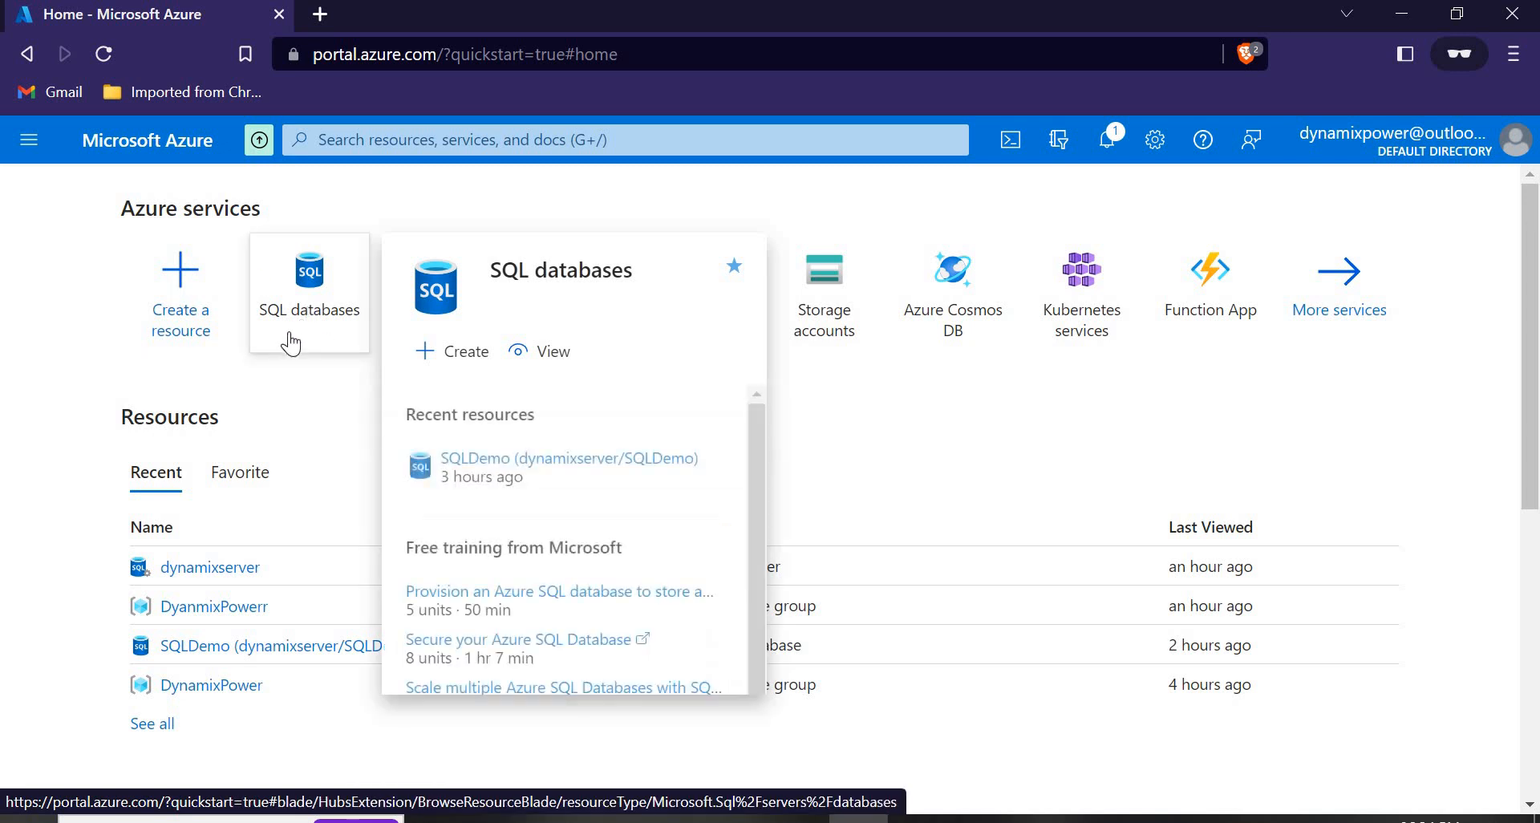
click(296, 313)
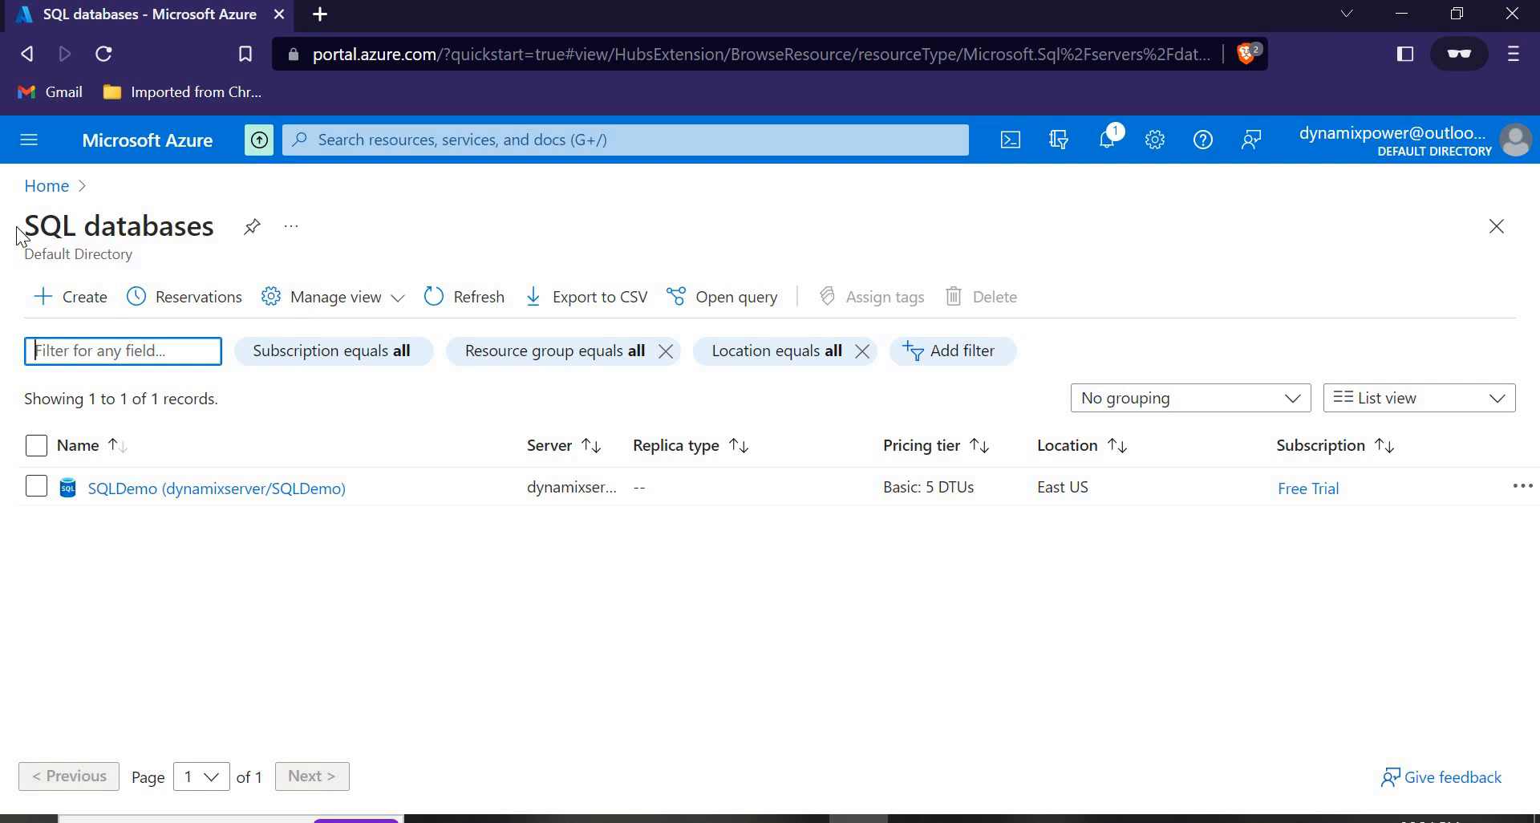
click(79, 299)
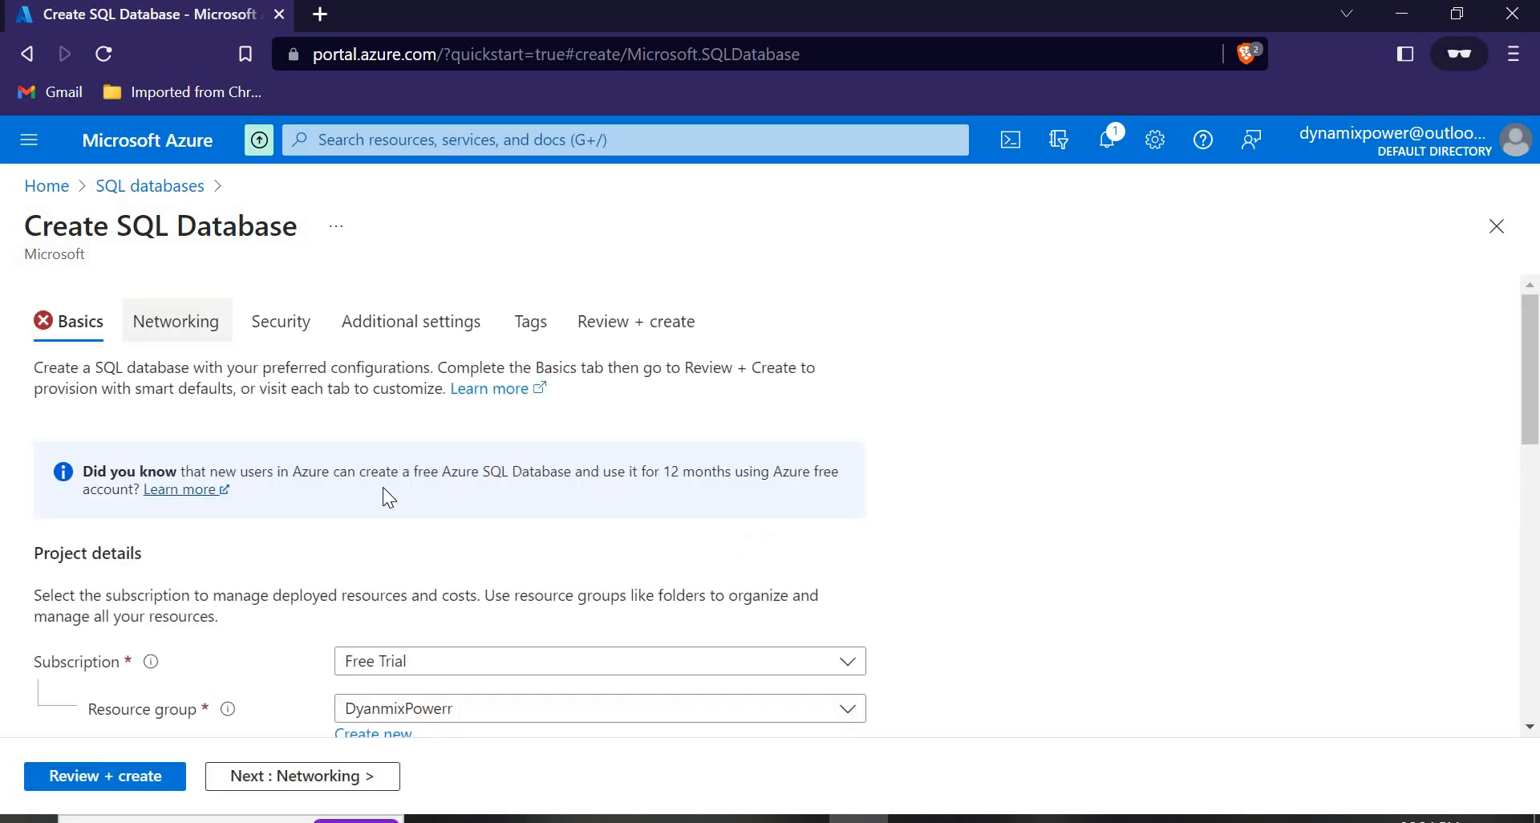
Create a new resource group named Test and name the database Test2.
scroll(384, 494, down, 3)
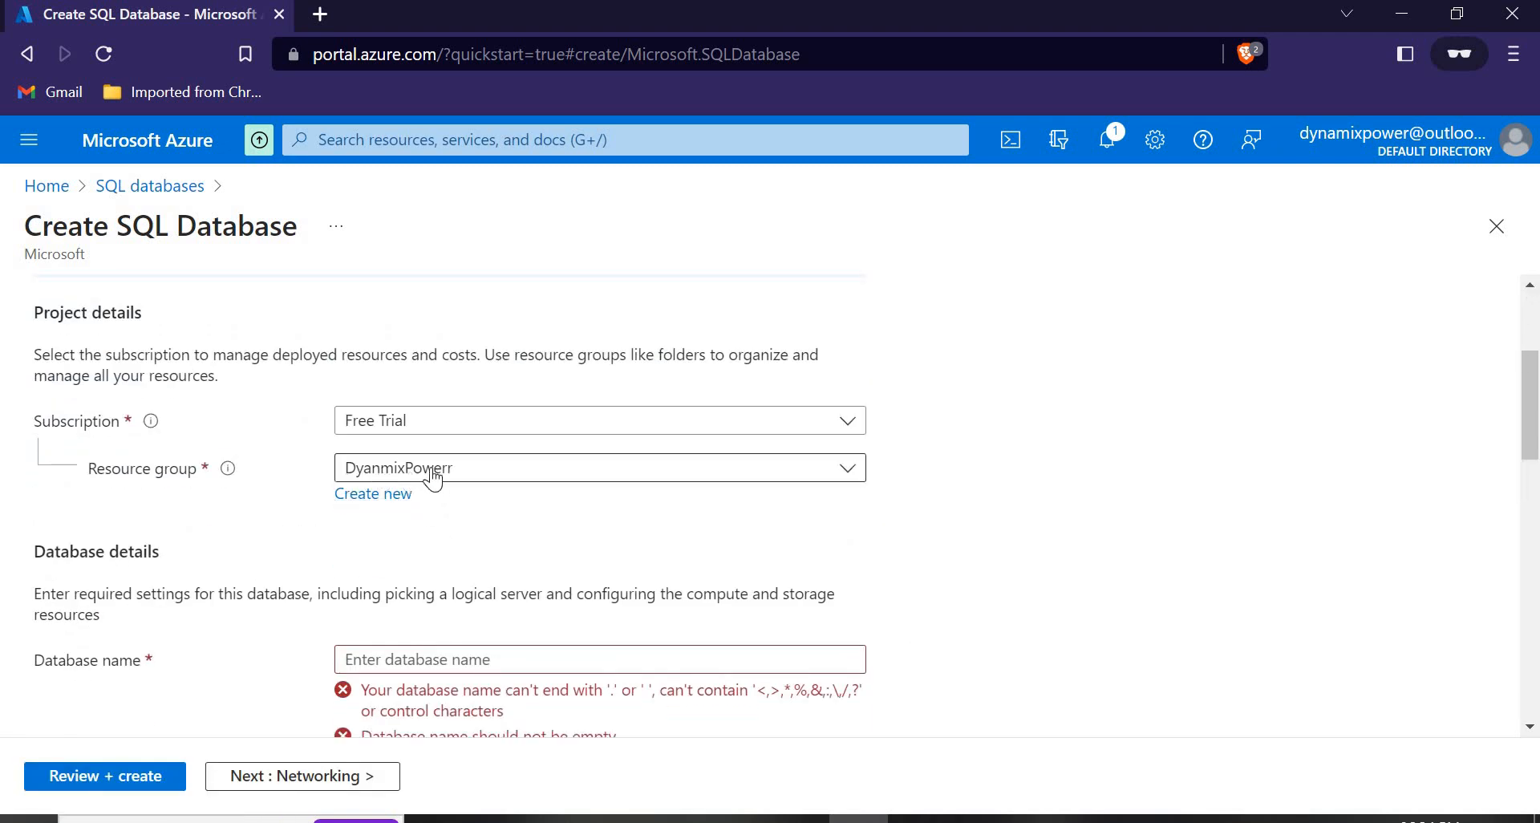
click(373, 495)
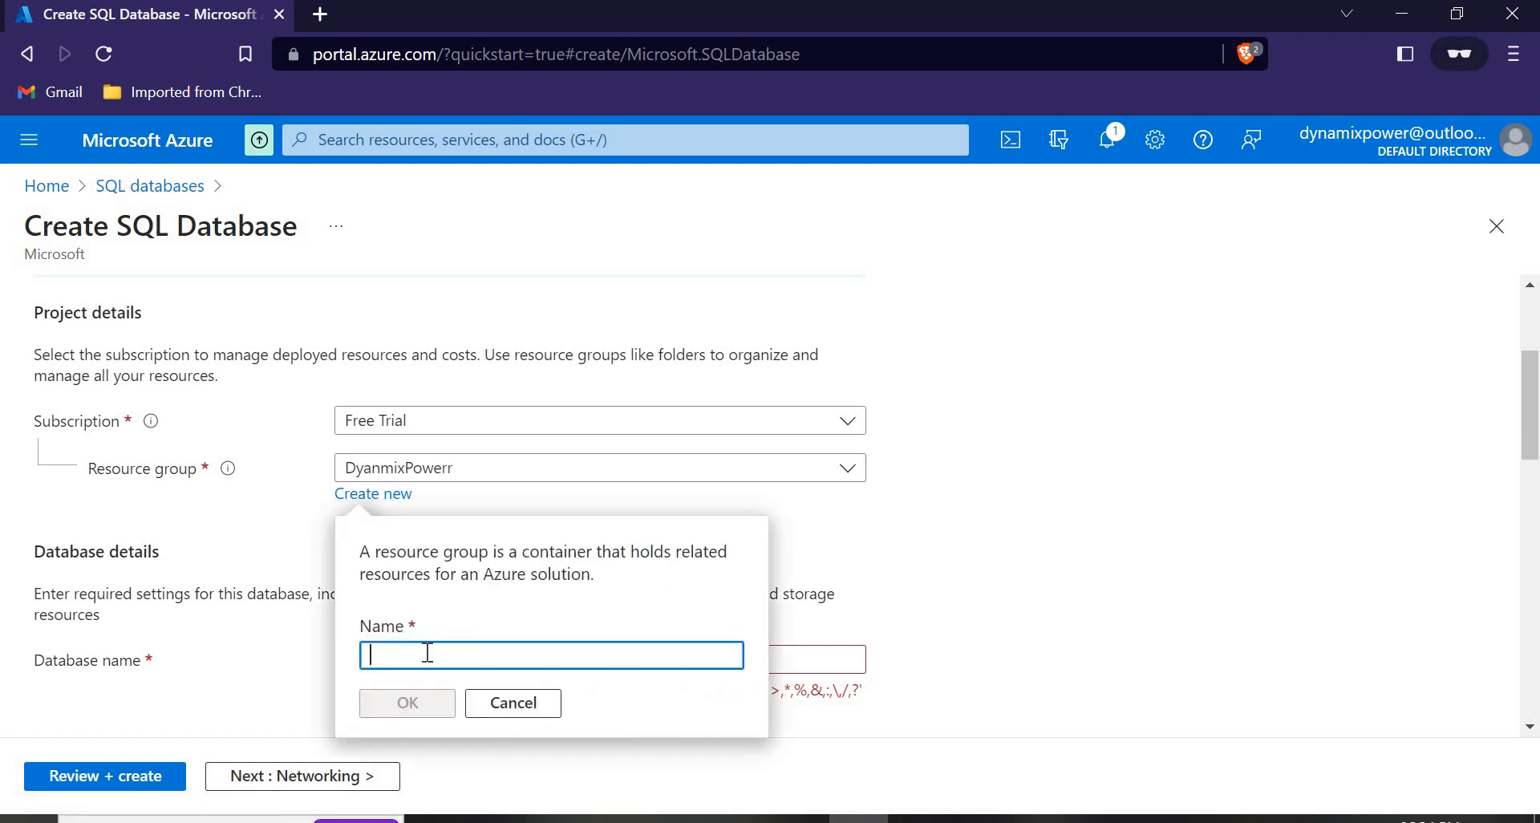
text(Test)
click(400, 709)
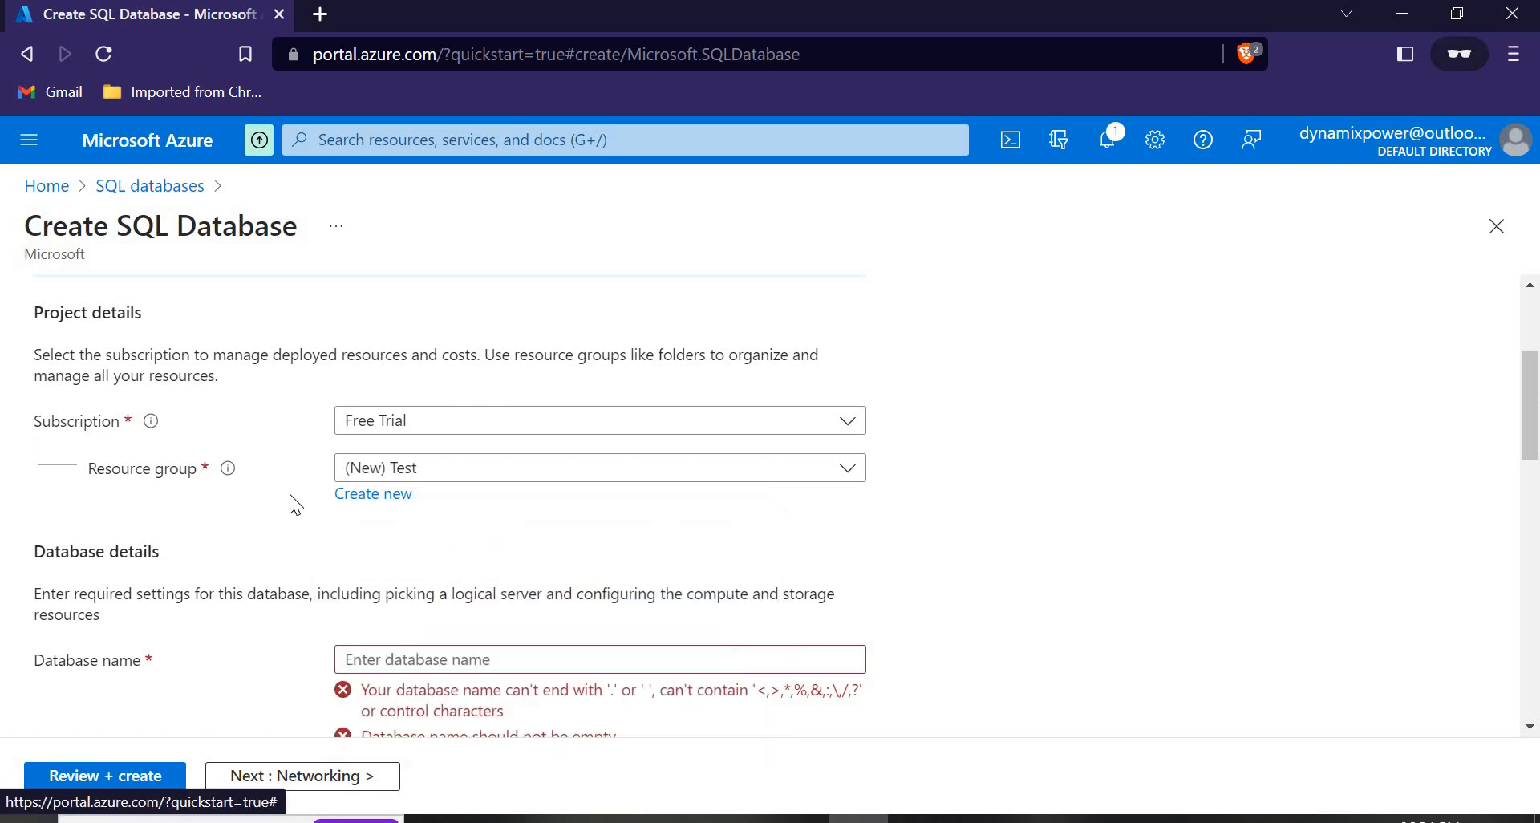
scroll(255, 522, down, 2)
click(408, 545)
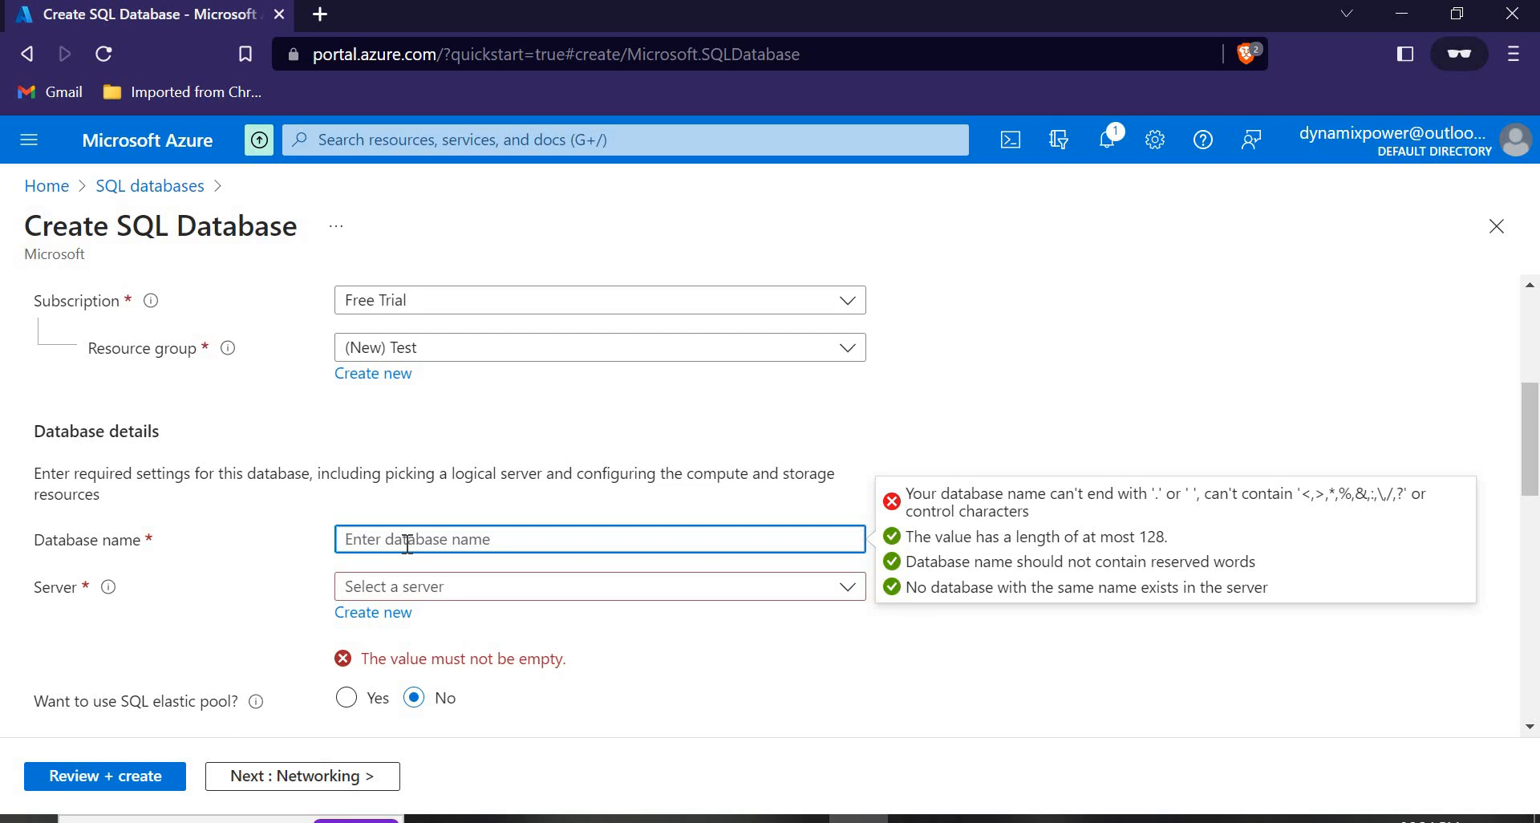
text(Test2)
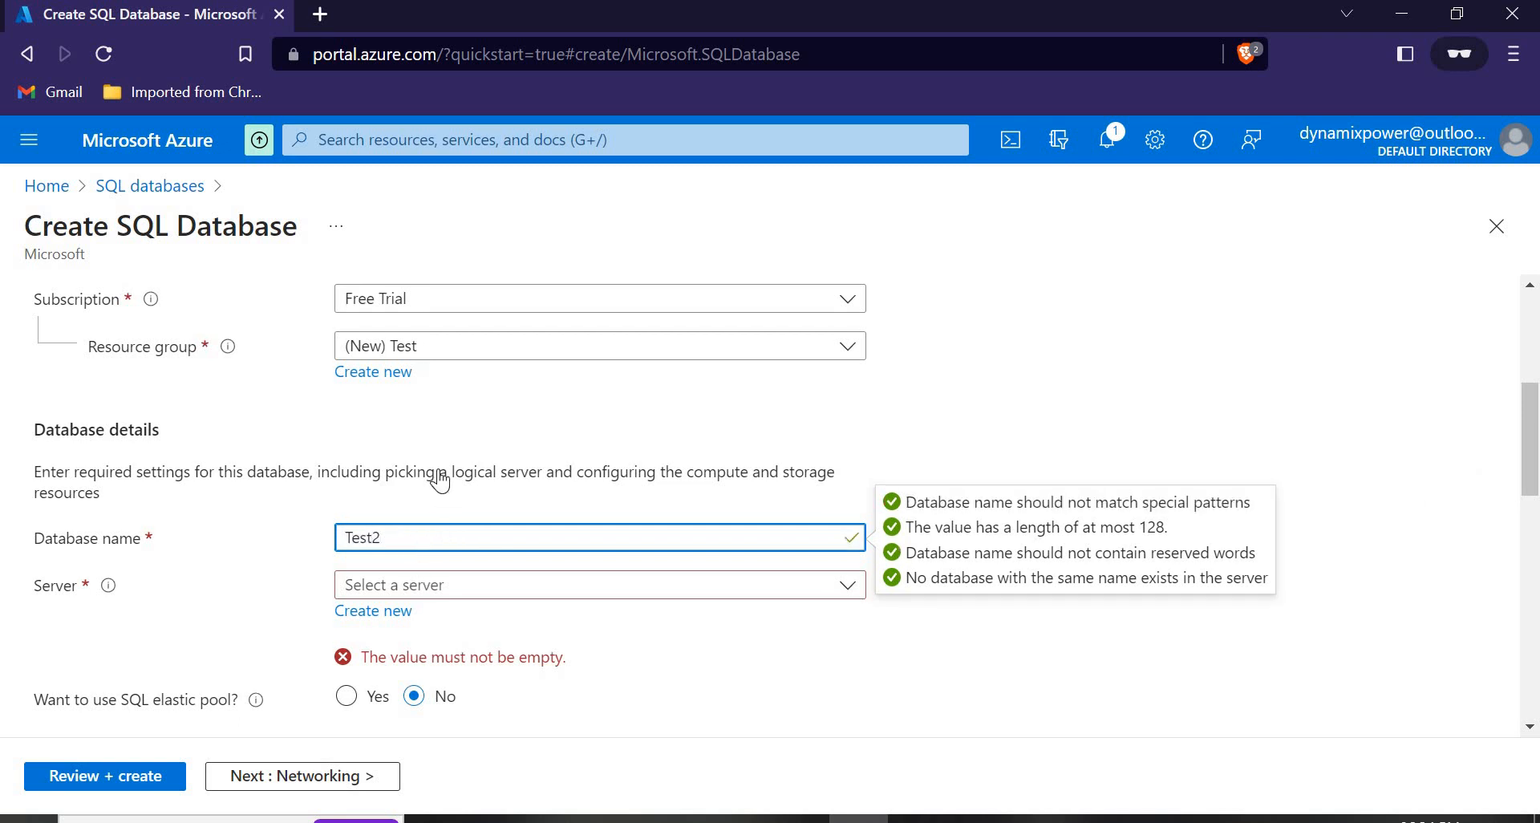
Check the existing server list, then start creating a new server instead.
scroll(436, 478, down, 2)
click(435, 473)
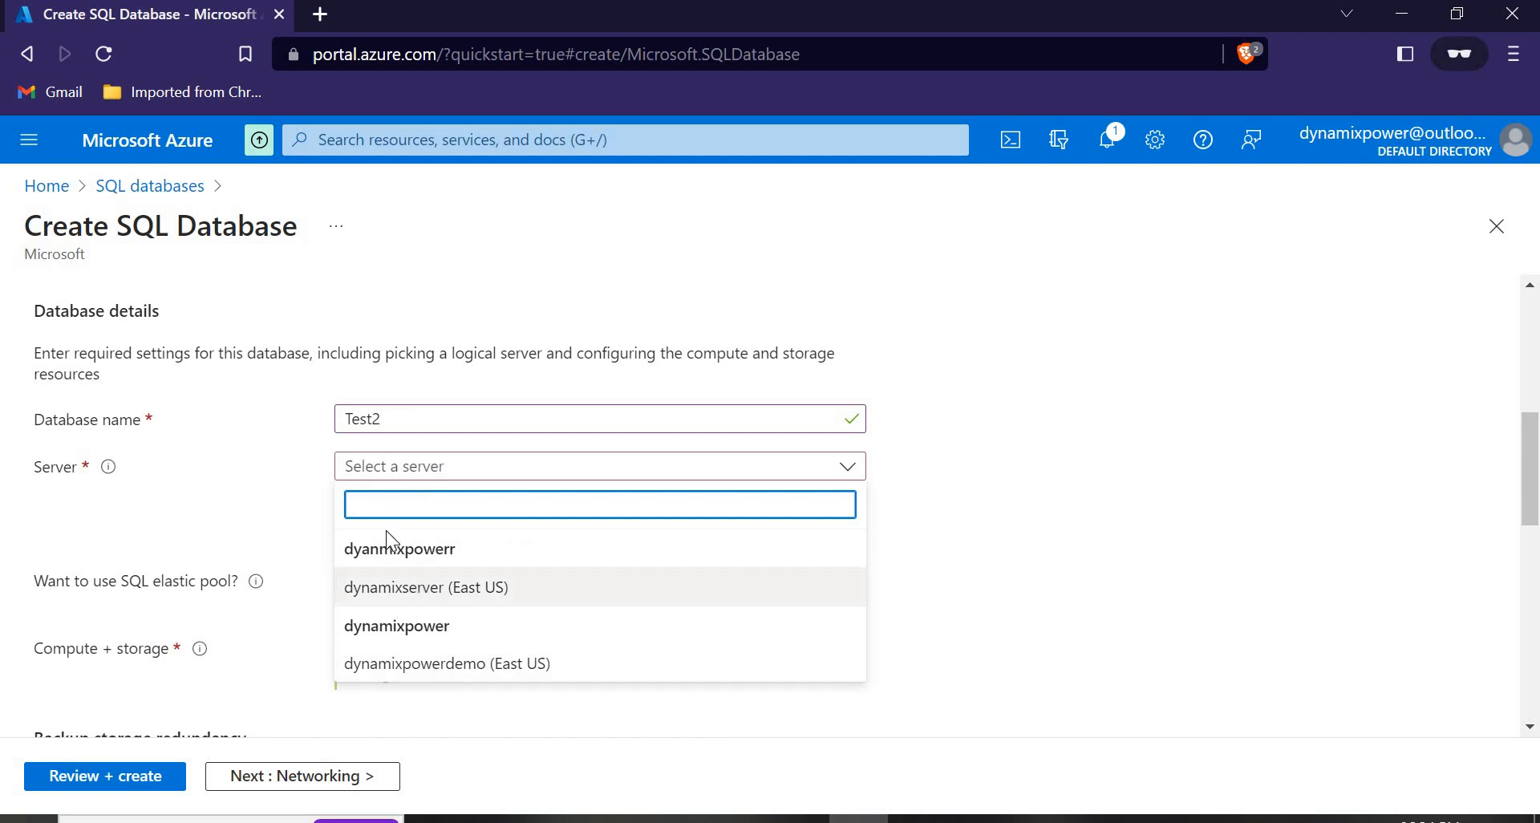
key(Escape)
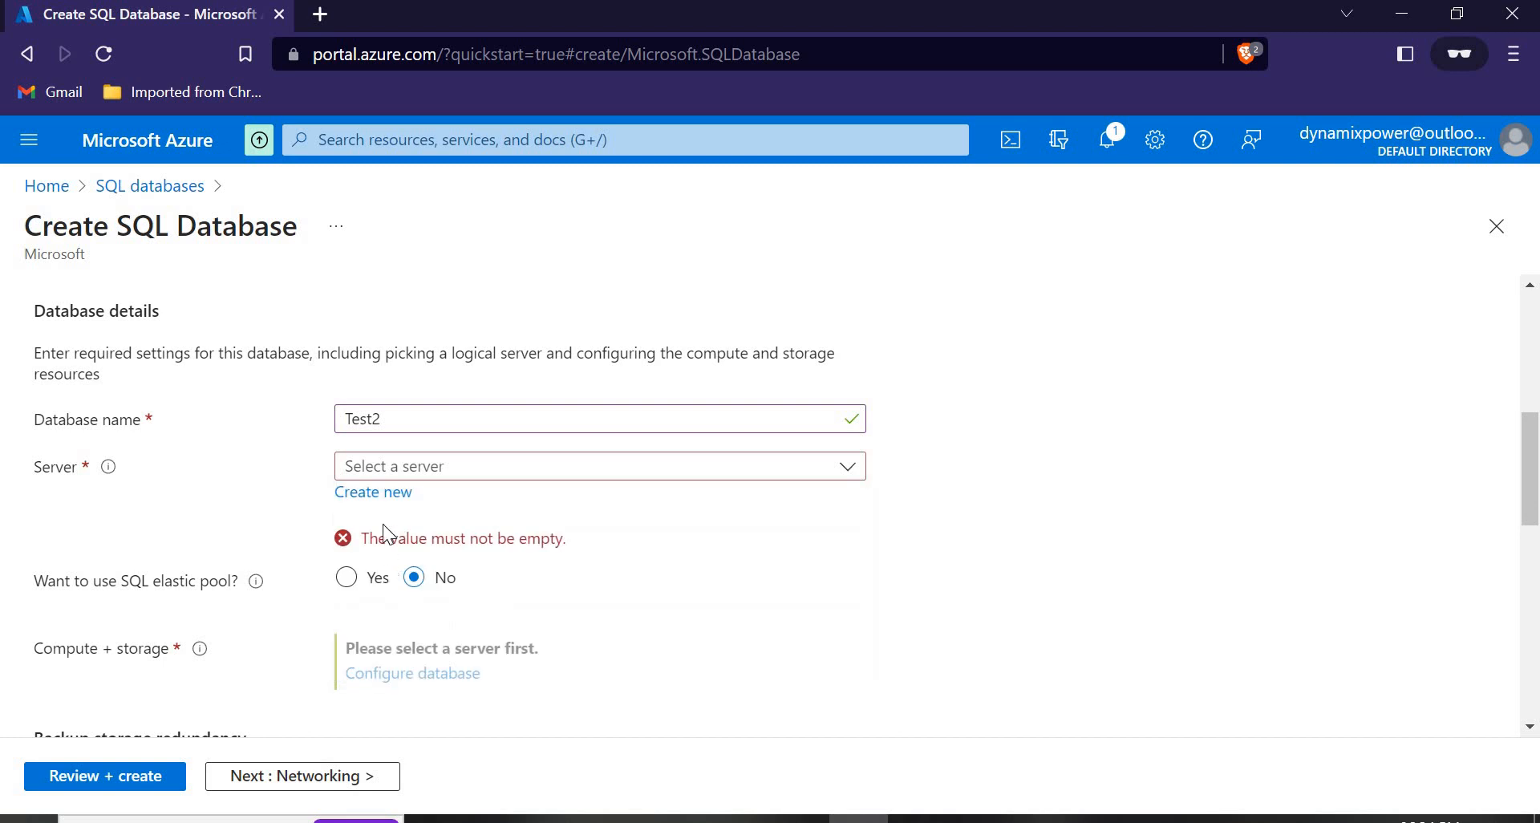
click(372, 498)
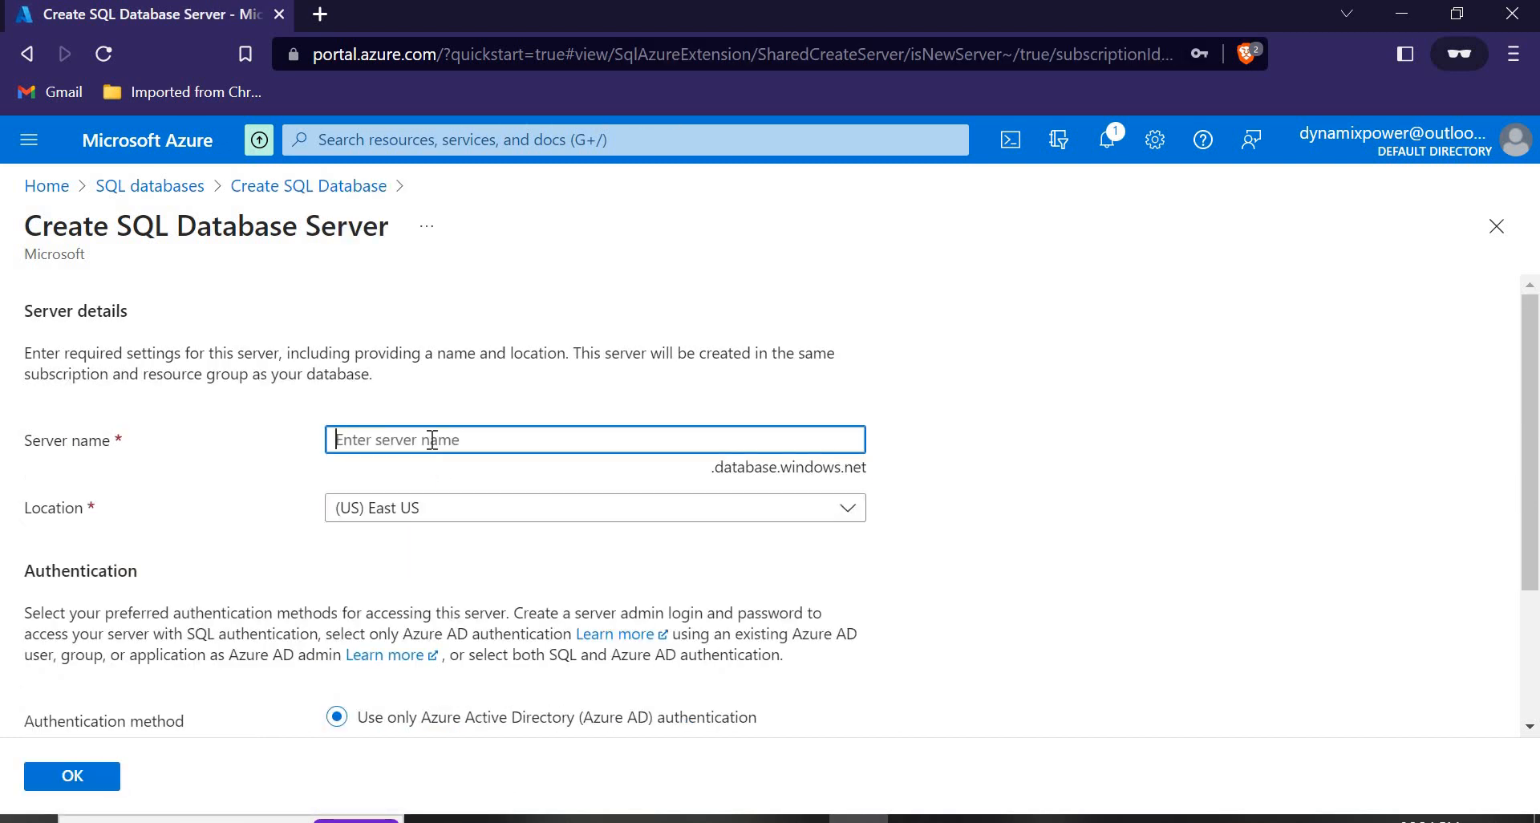
Enter 'DynamixPowerApril' as the server name, triggering the uppercase-letter validation error.
text(DynamixPower)
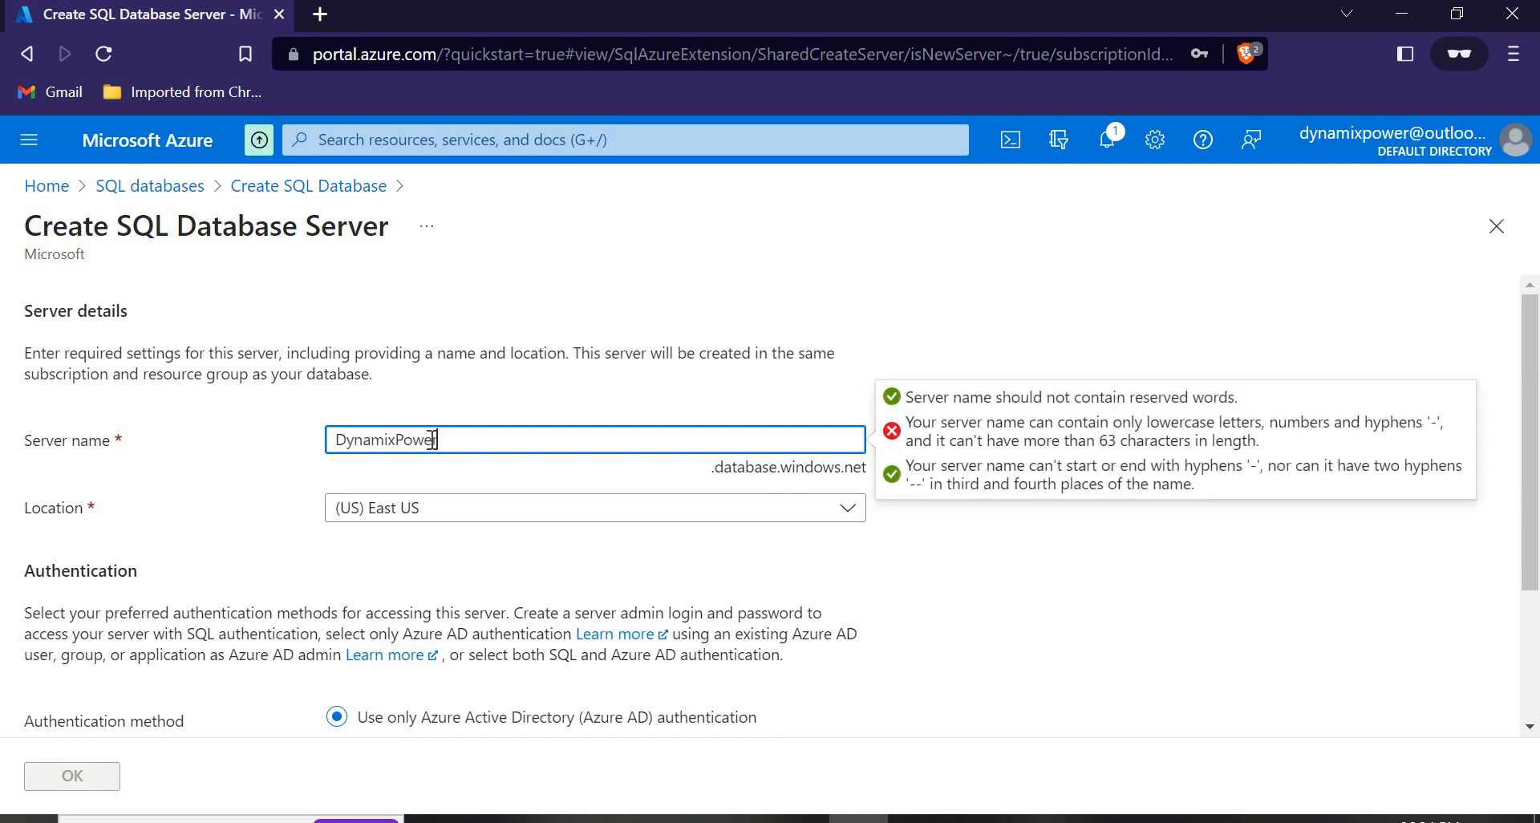
text(April)
click(254, 522)
scroll(250, 519, down, 3)
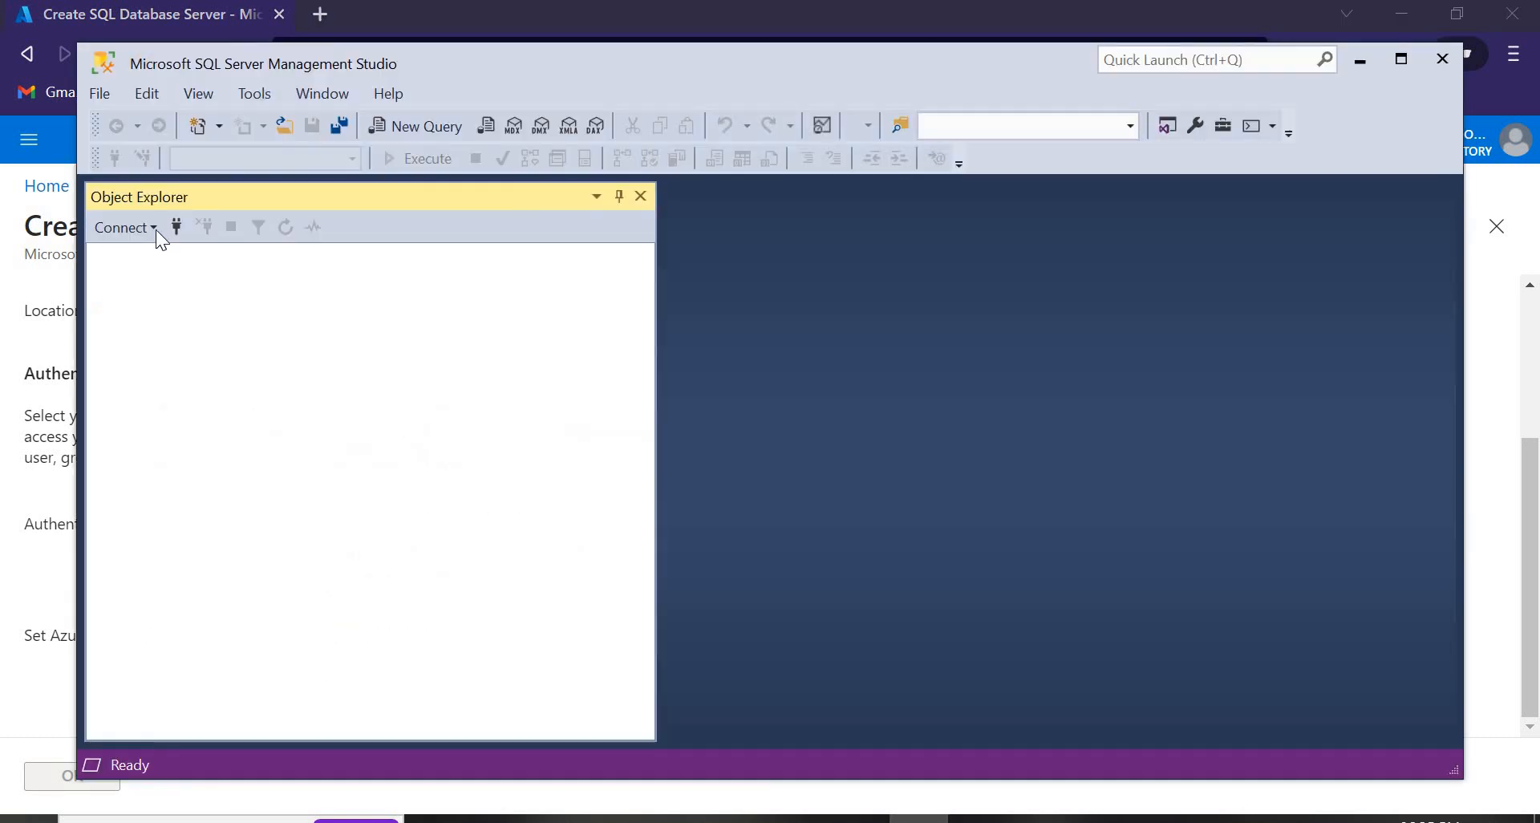
Choose SQL Server Authentication in the Connect to Server dialog, then minimize Management Studio.
click(178, 228)
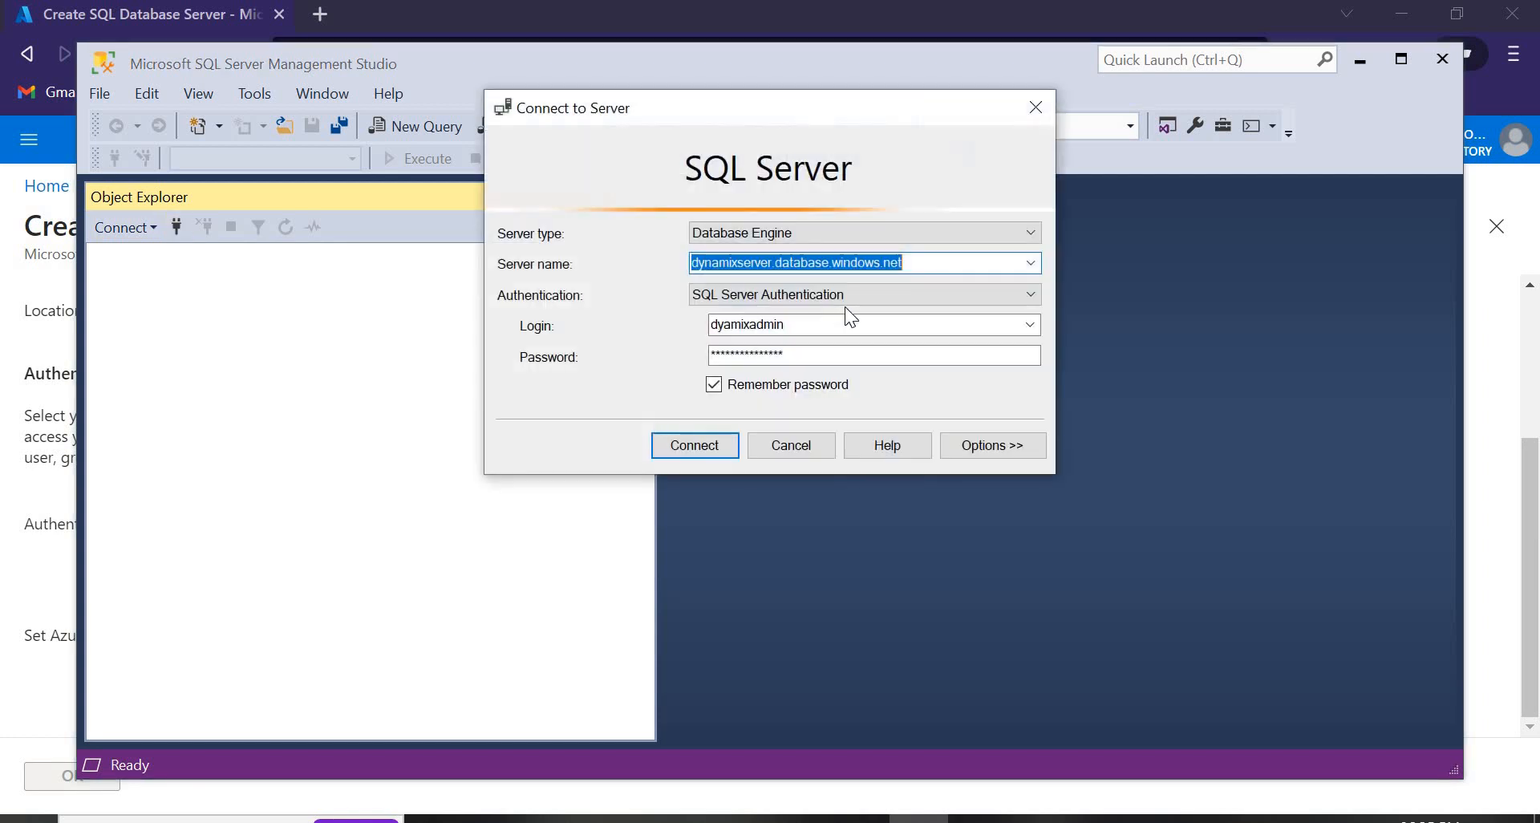
click(842, 296)
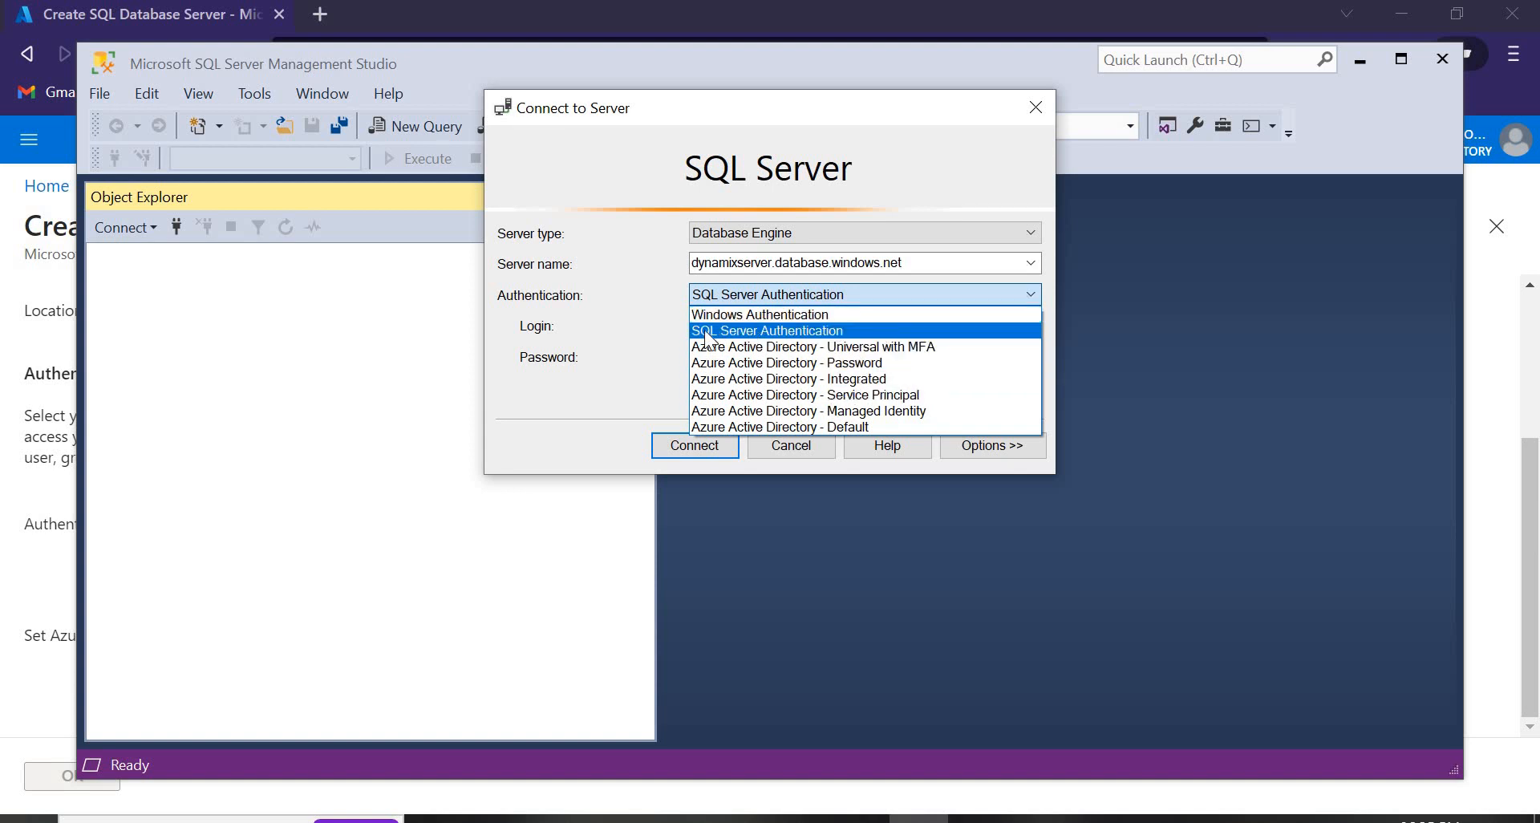
click(762, 332)
click(1360, 65)
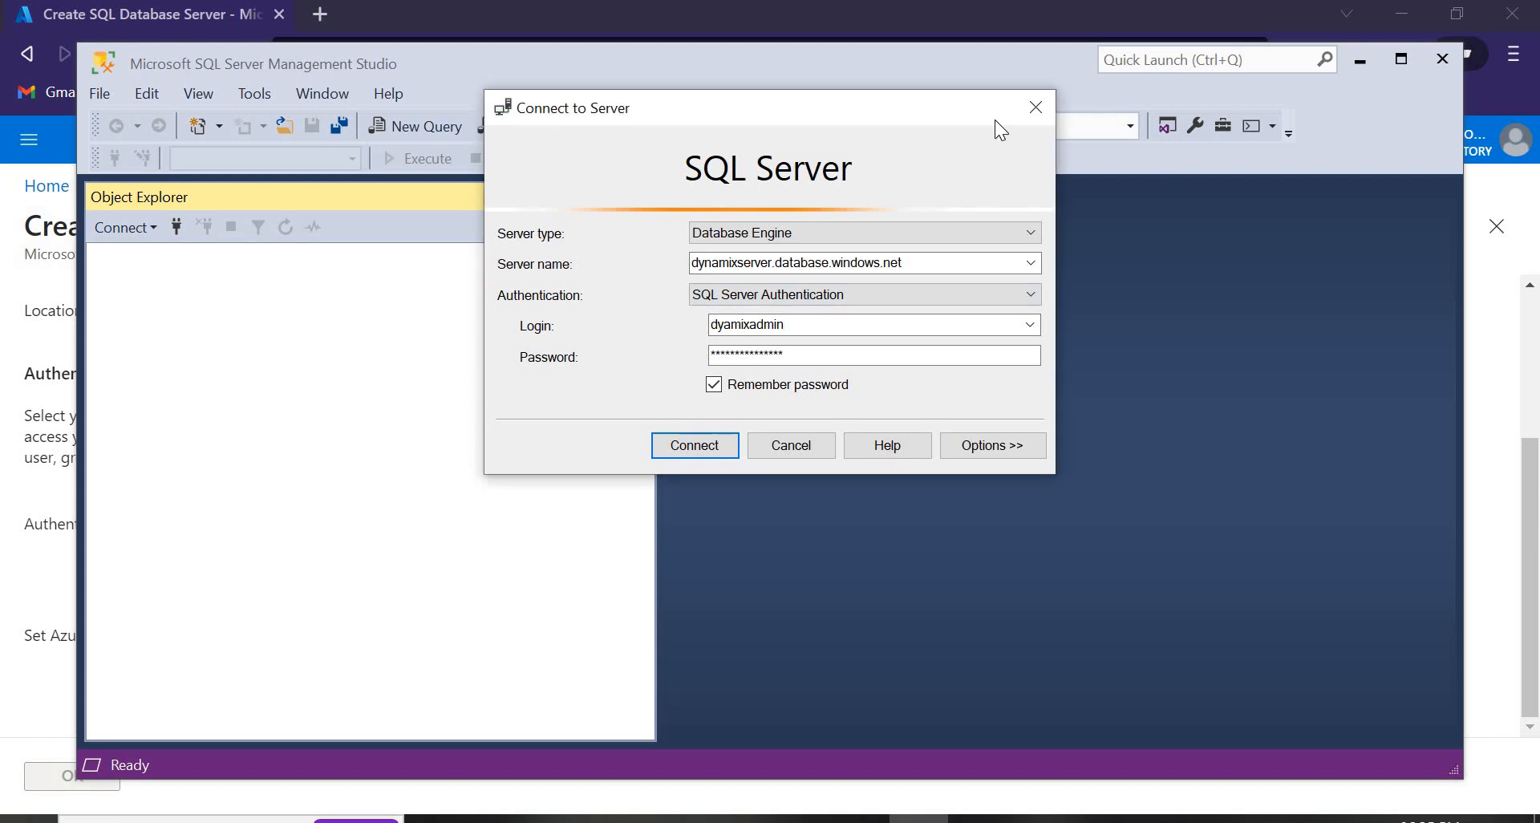
click(1361, 61)
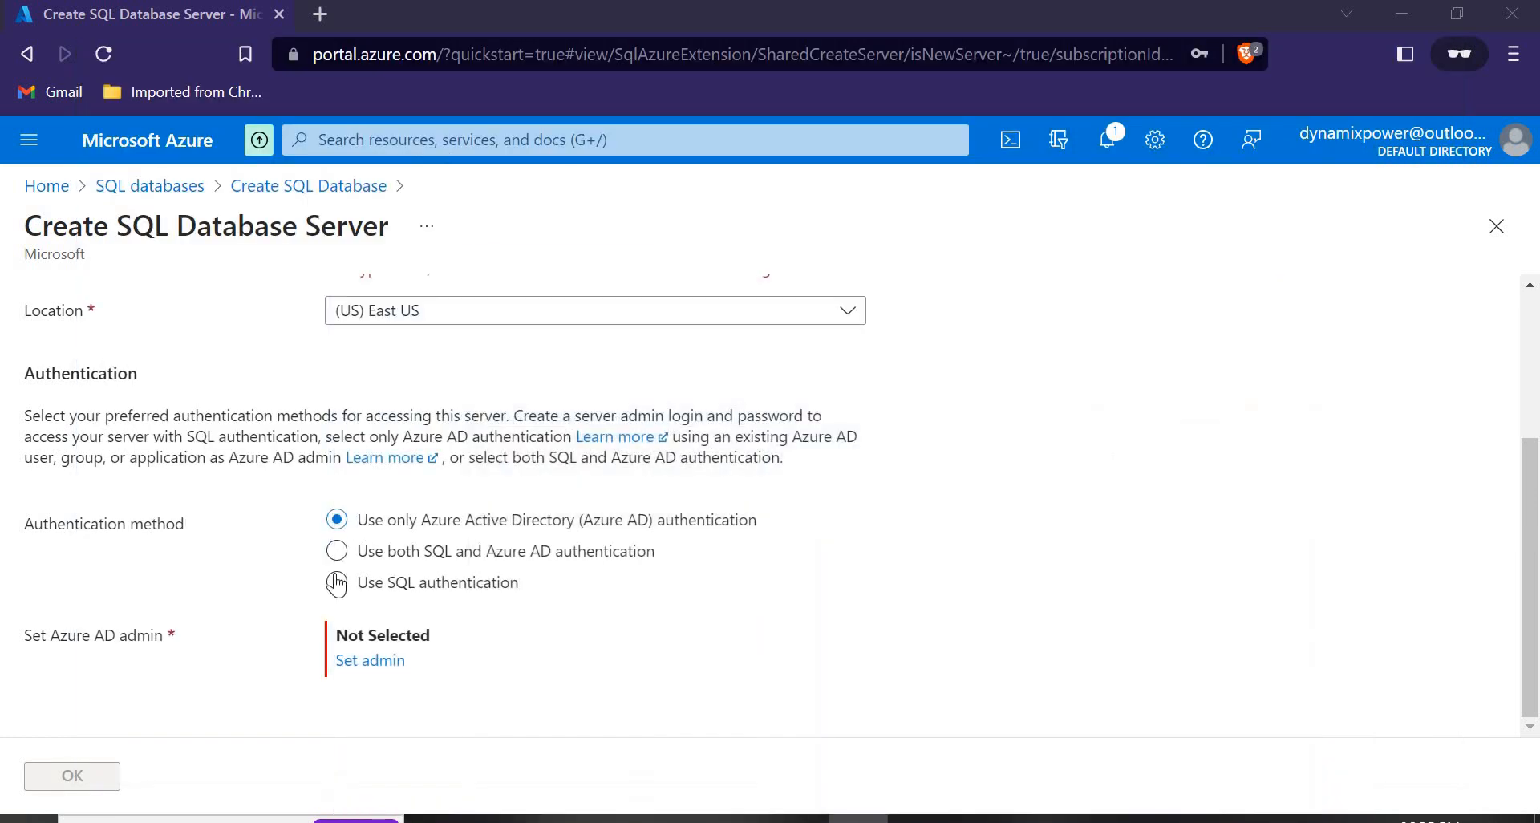
Switch the new server to SQL authentication and enter the server admin login.
click(353, 584)
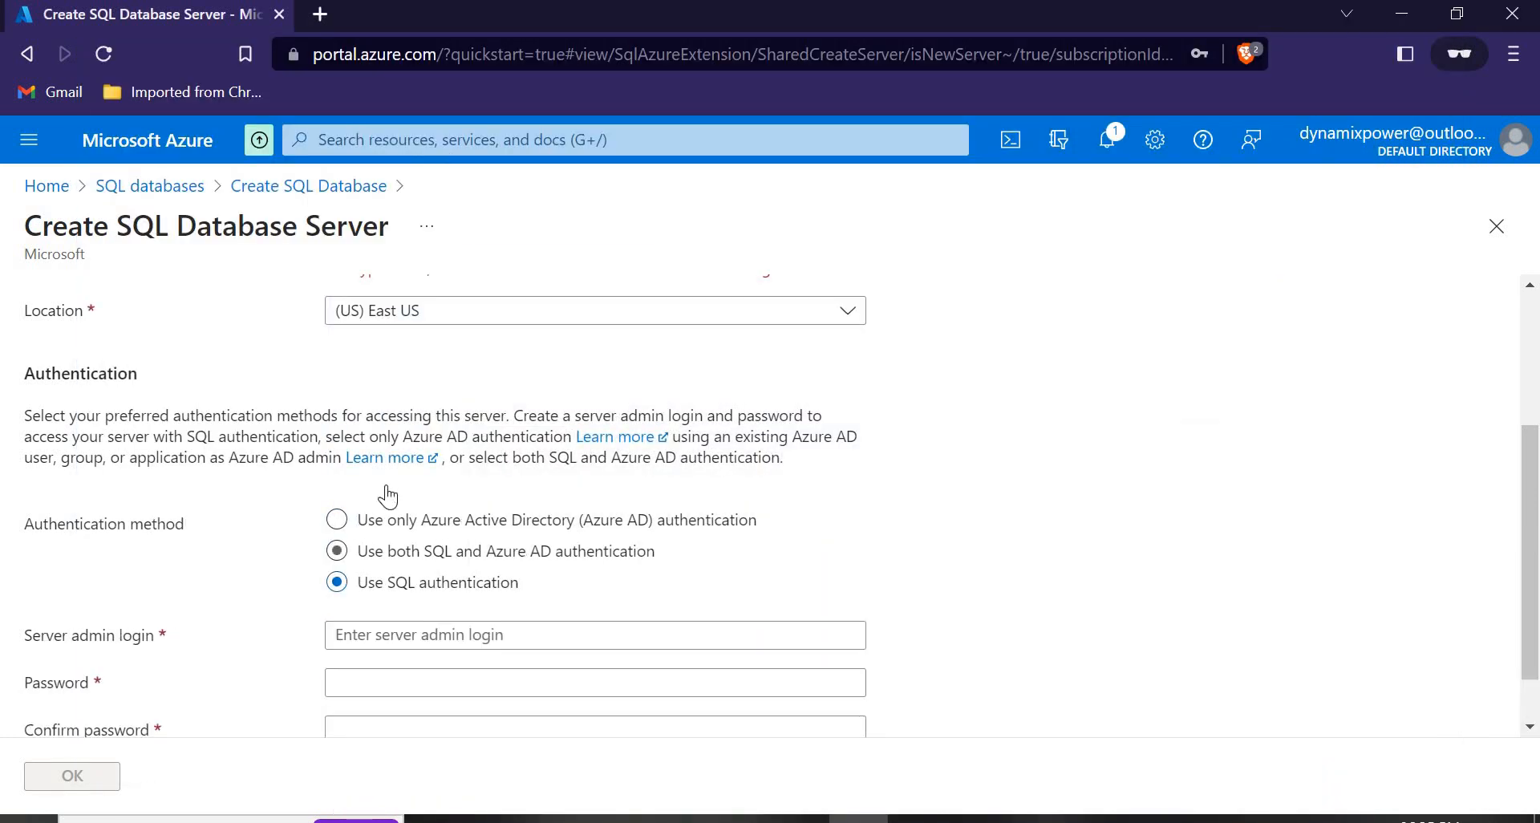
scroll(398, 505, down, 1)
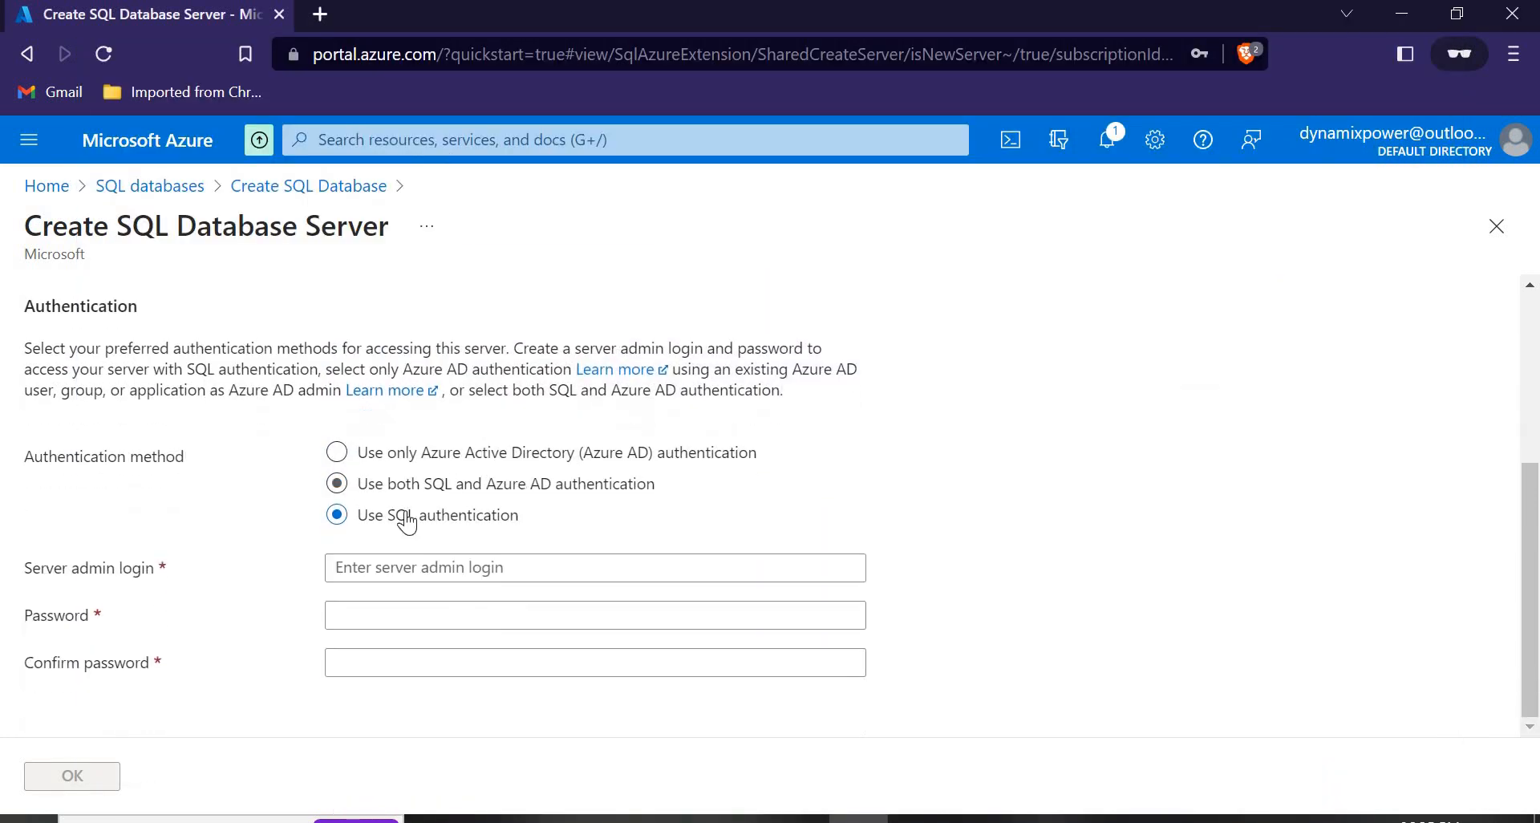
click(381, 572)
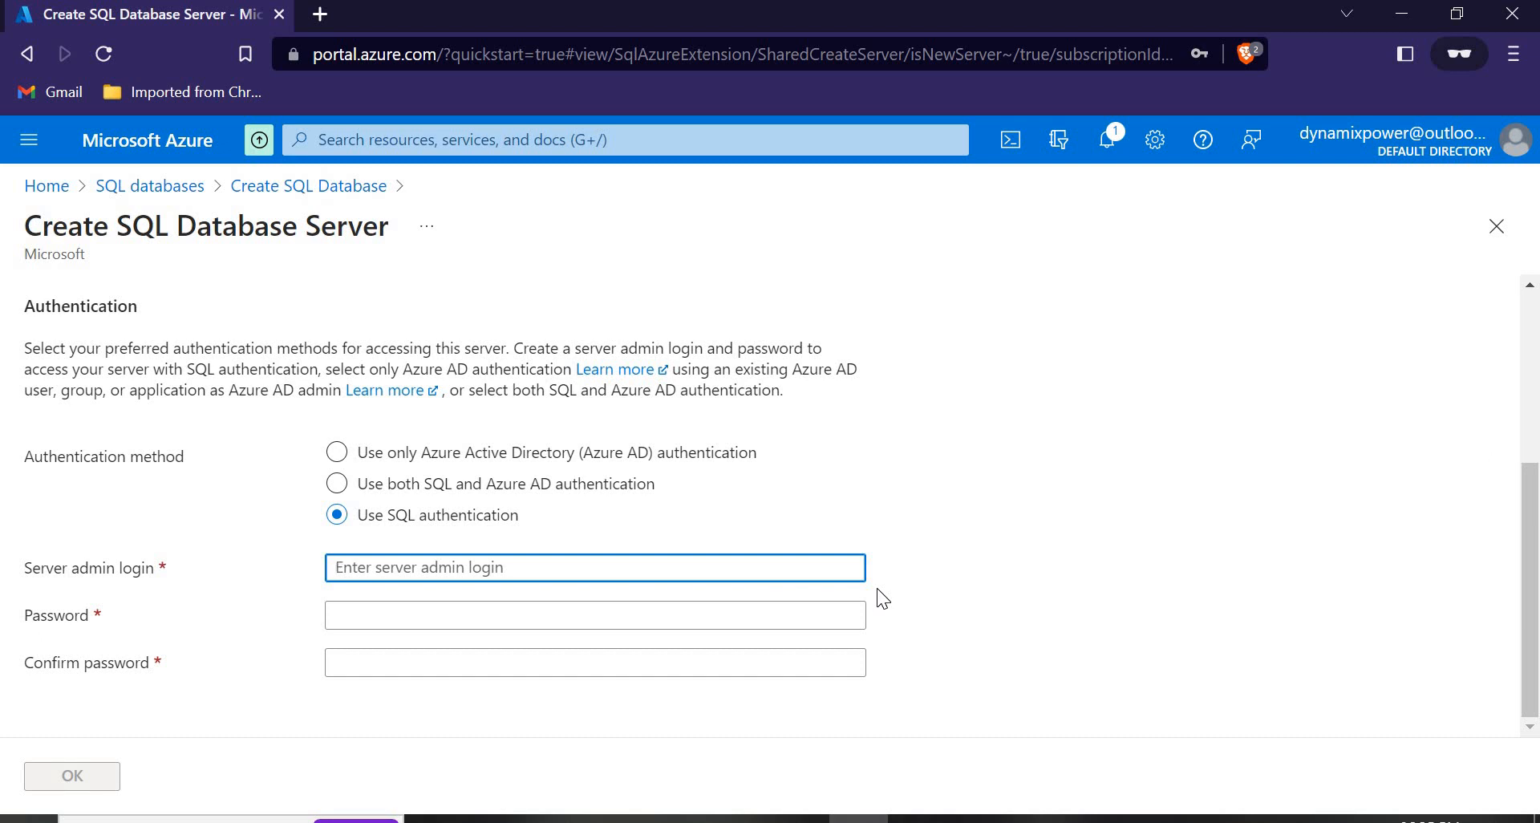
text(April16)
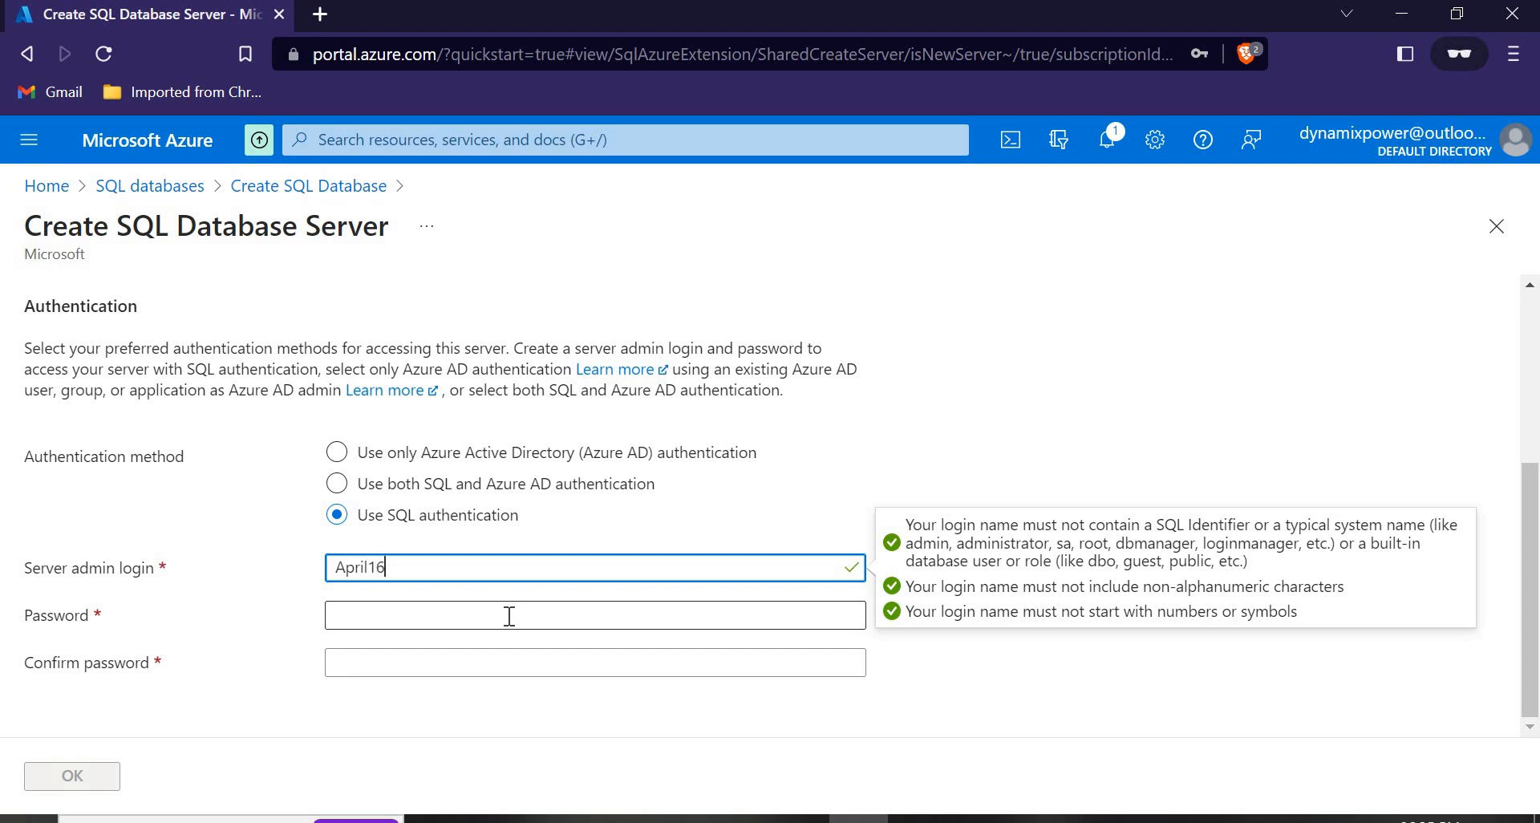
Enter and confirm the admin password, then bring Management Studio back up.
click(509, 616)
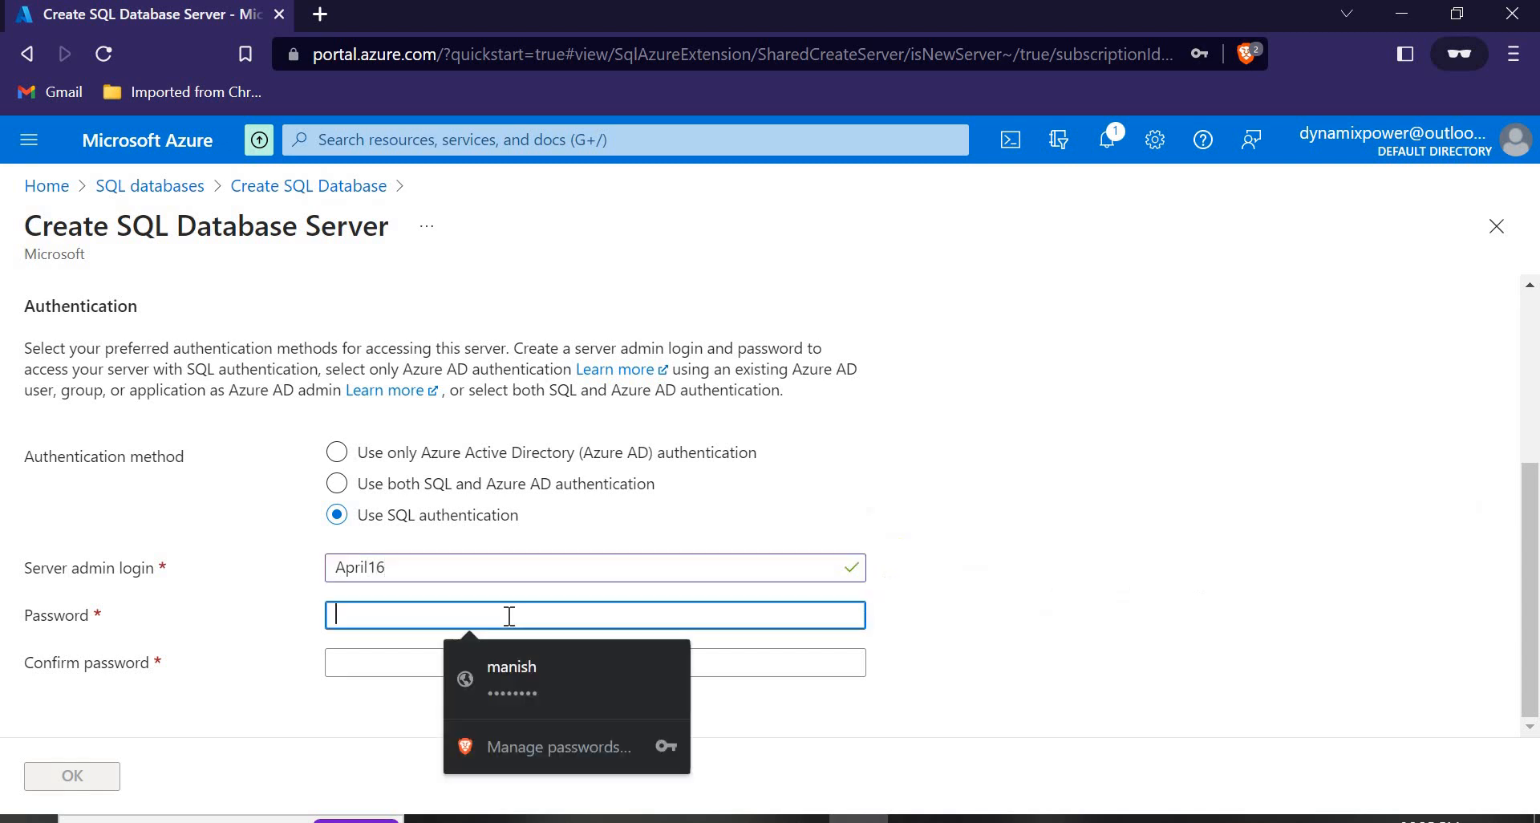
text(•••)
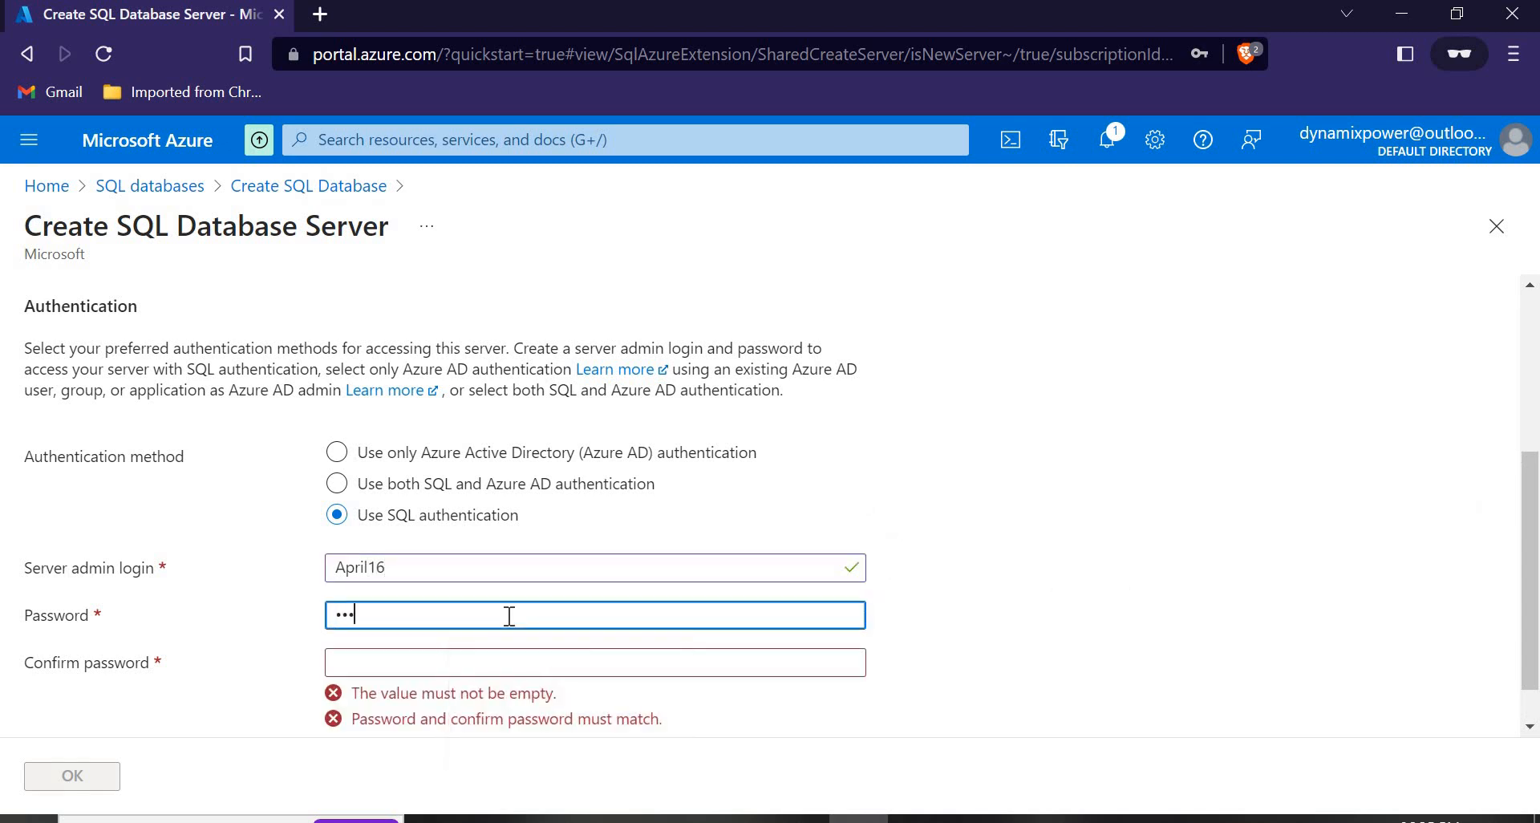
text(••••••••)
click(518, 657)
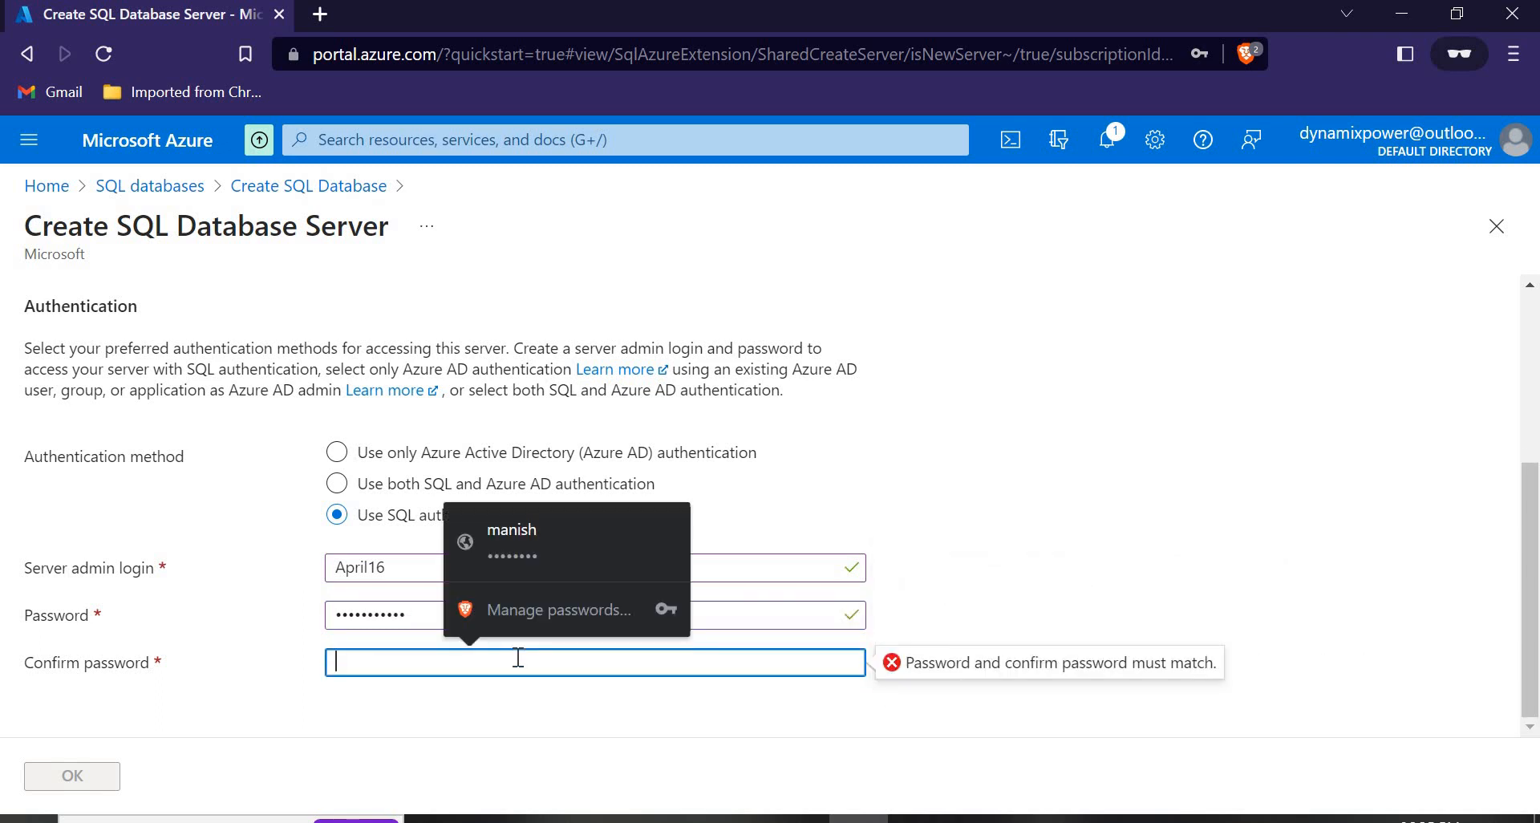
text(•••)
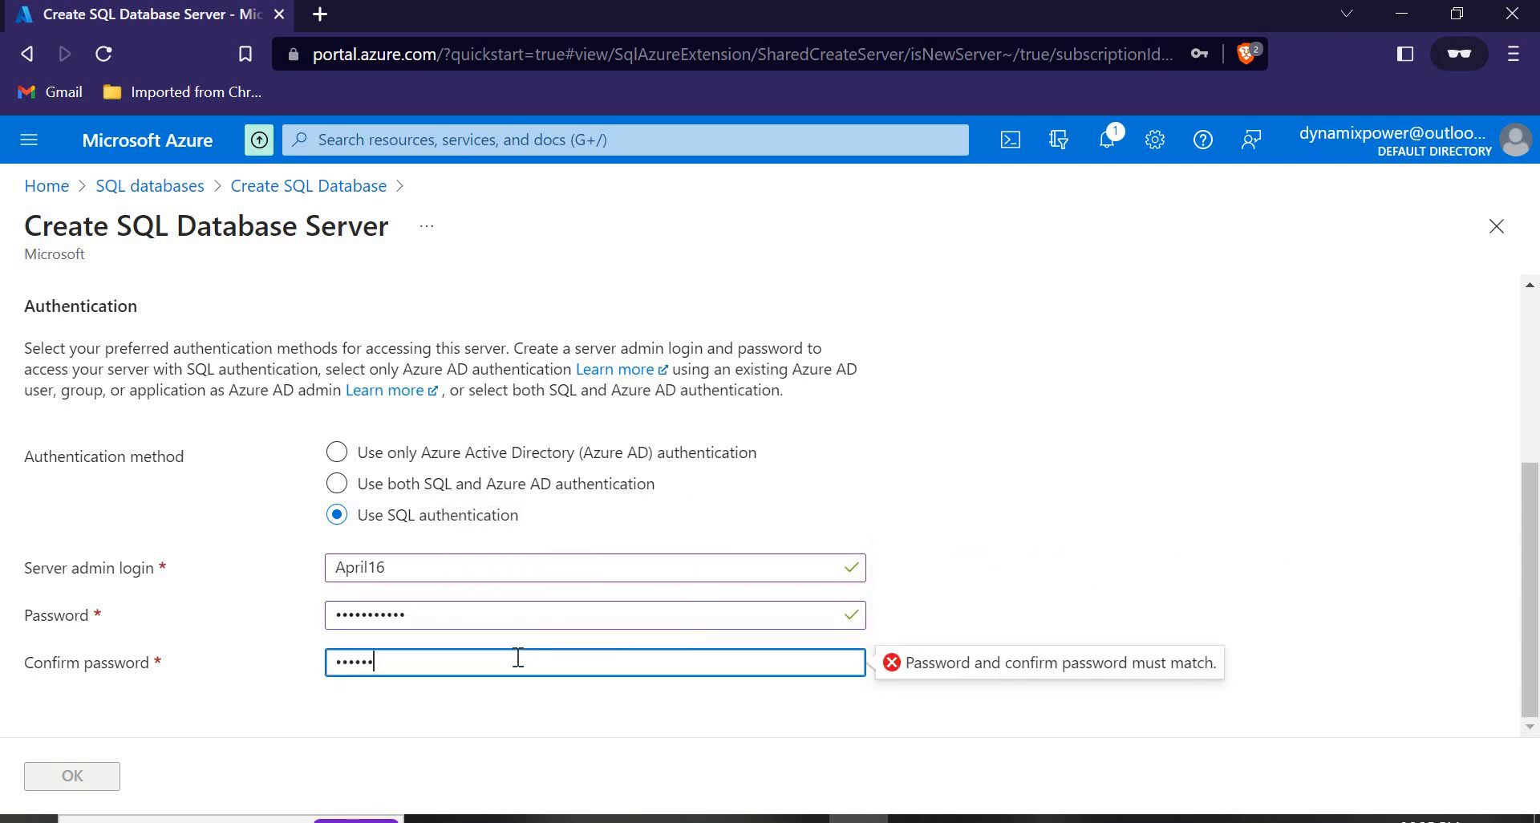
click(403, 570)
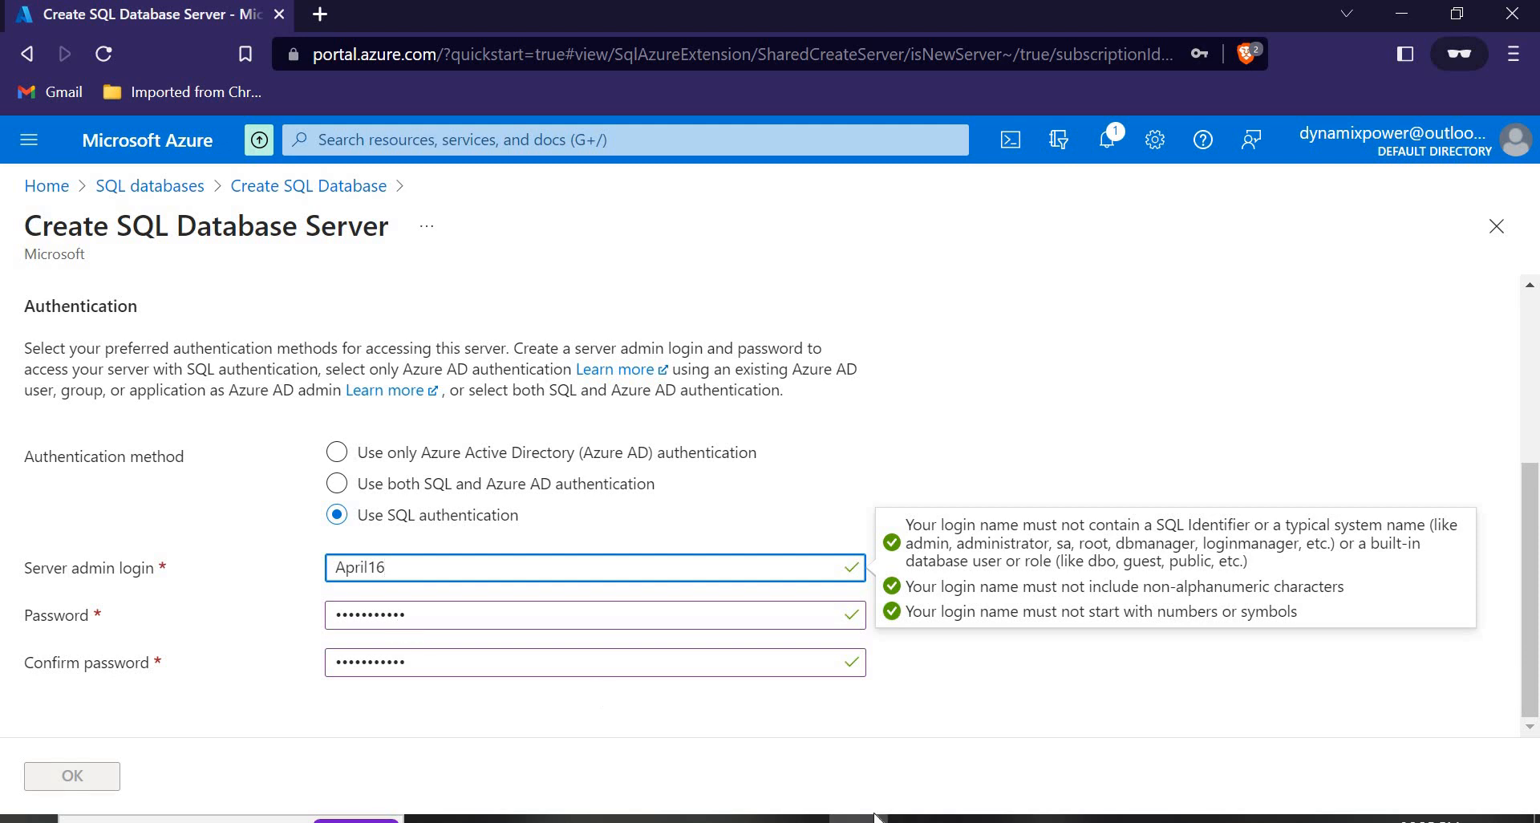
click(918, 818)
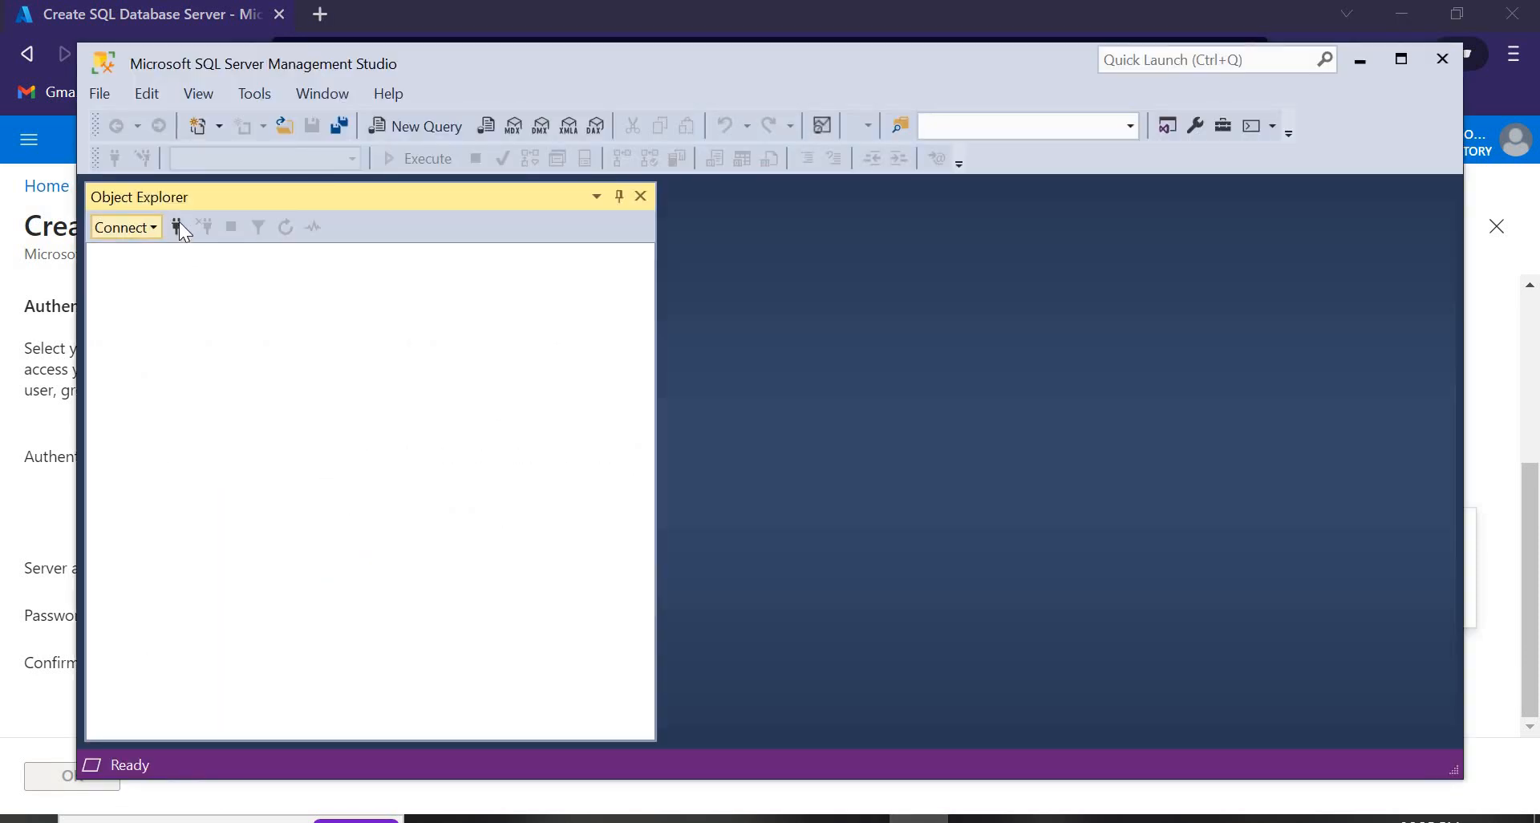
Review the saved login, password and dynamixserver.database.windows.net address, then close Management Studio.
click(177, 227)
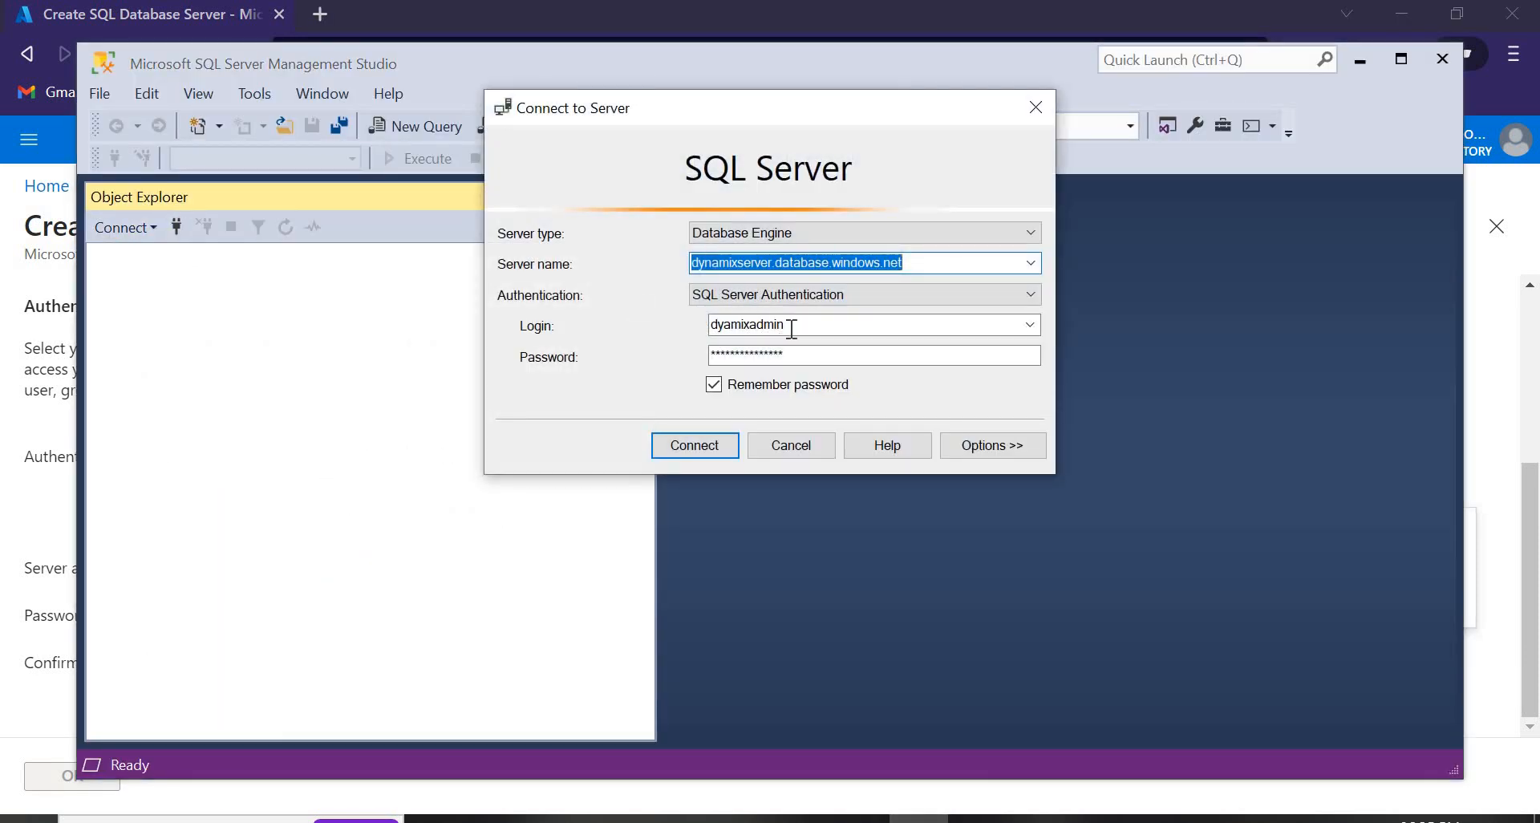
double_click(795, 325)
click(795, 326)
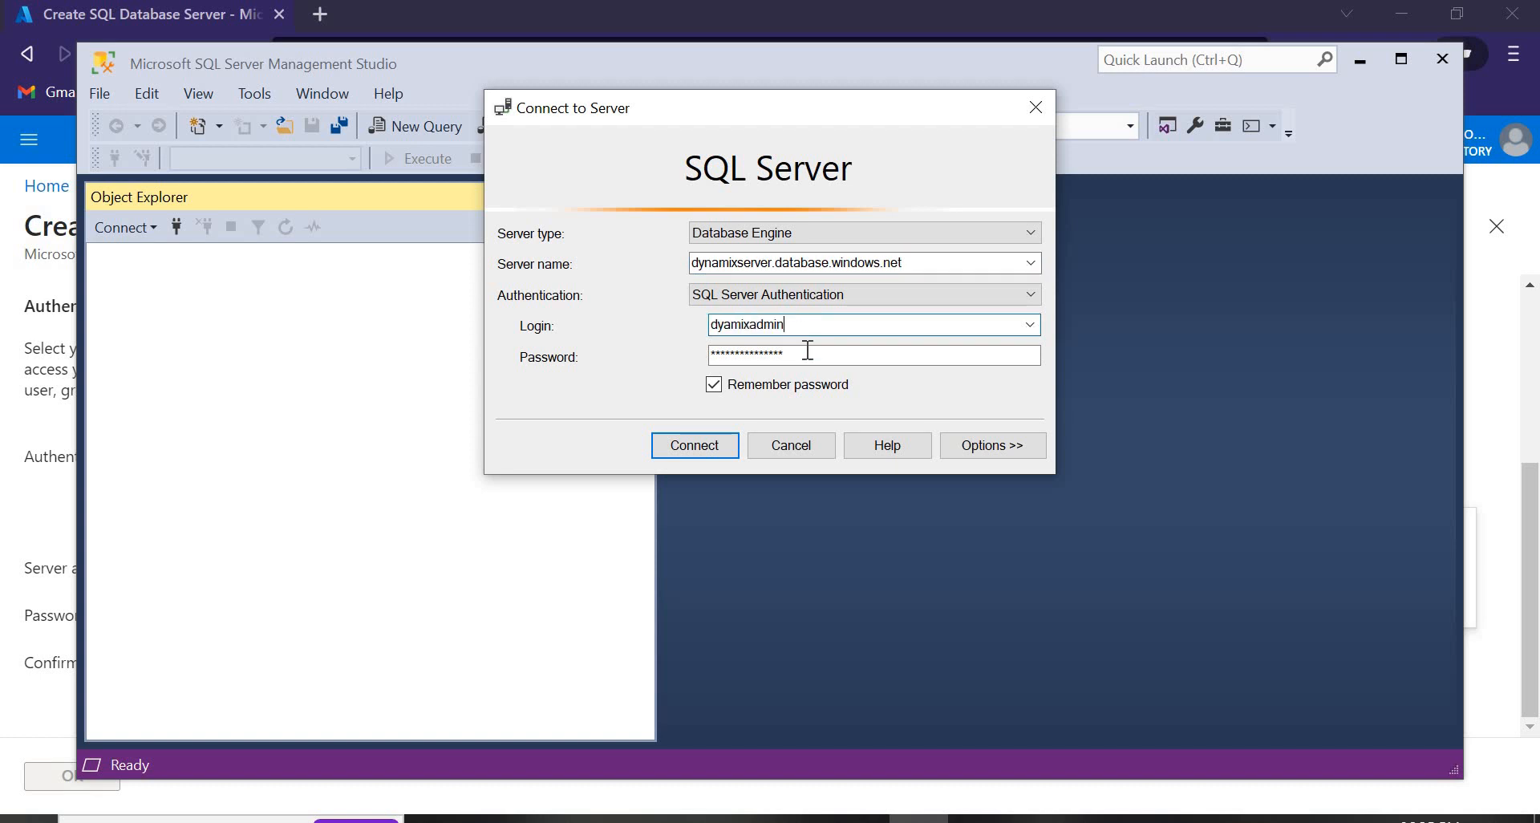
click(809, 353)
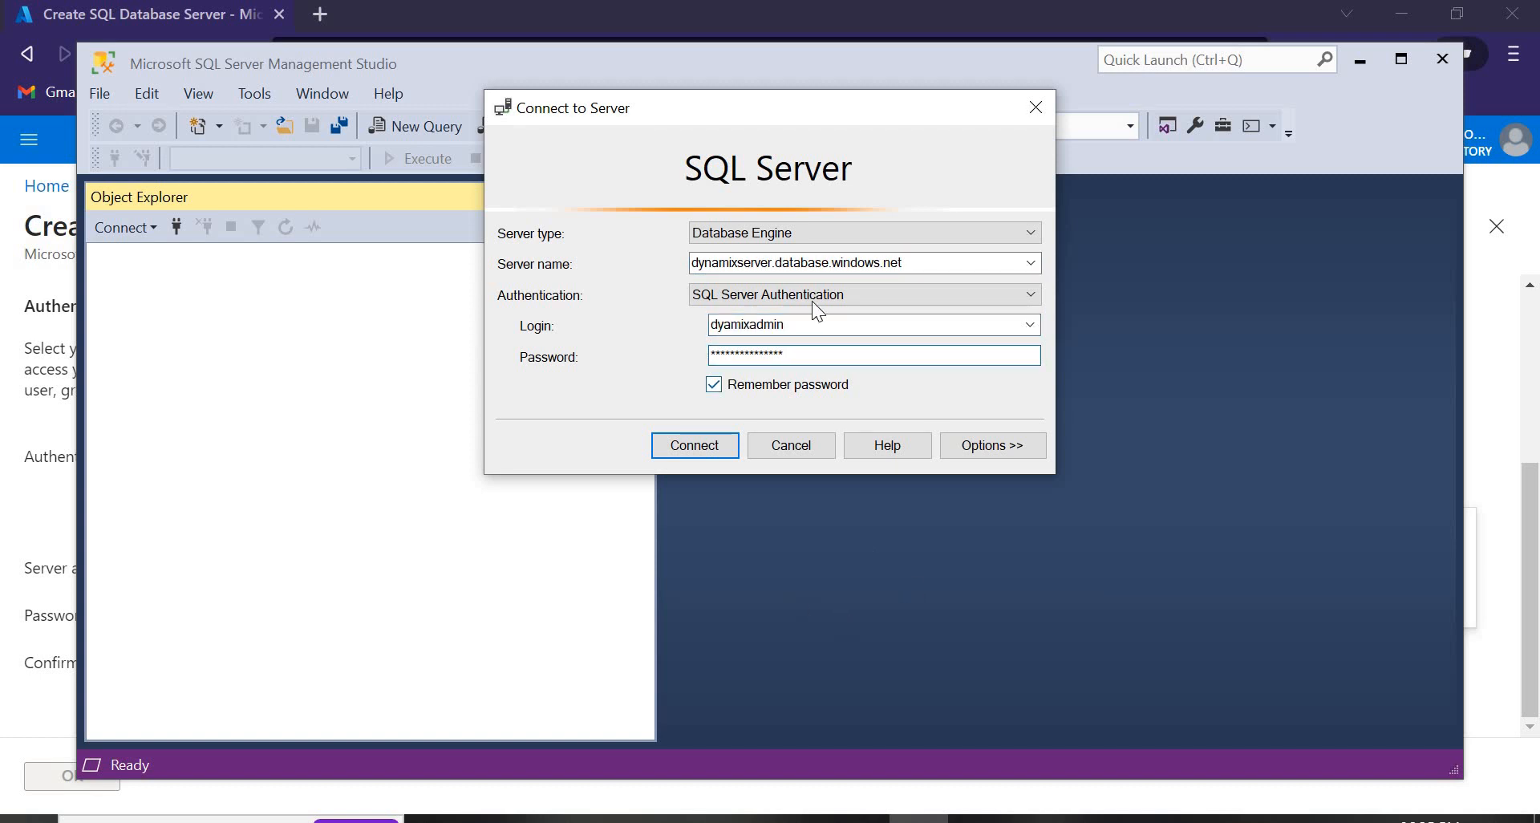
double_click(822, 262)
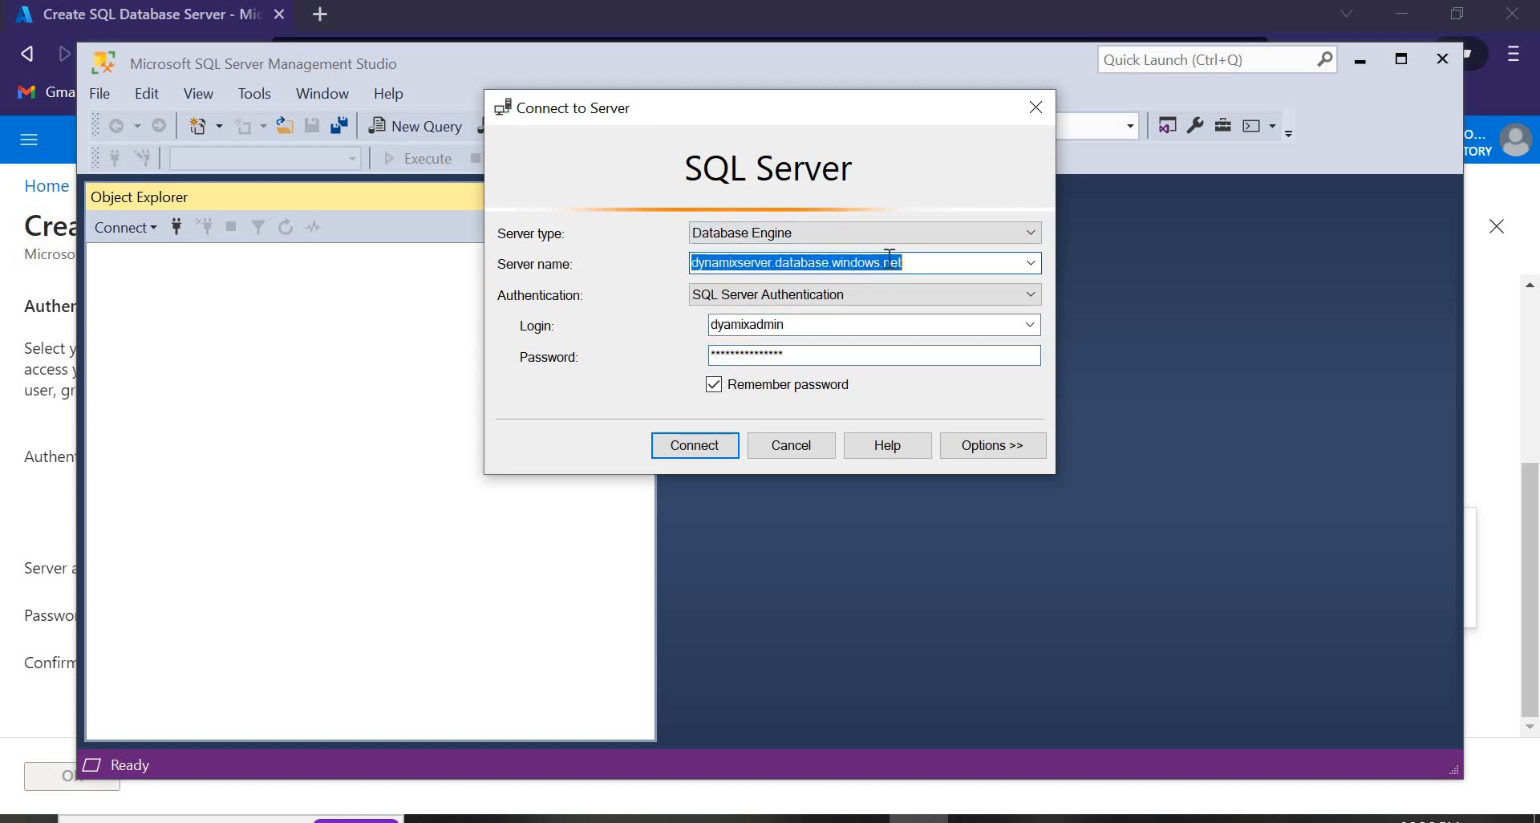
click(890, 263)
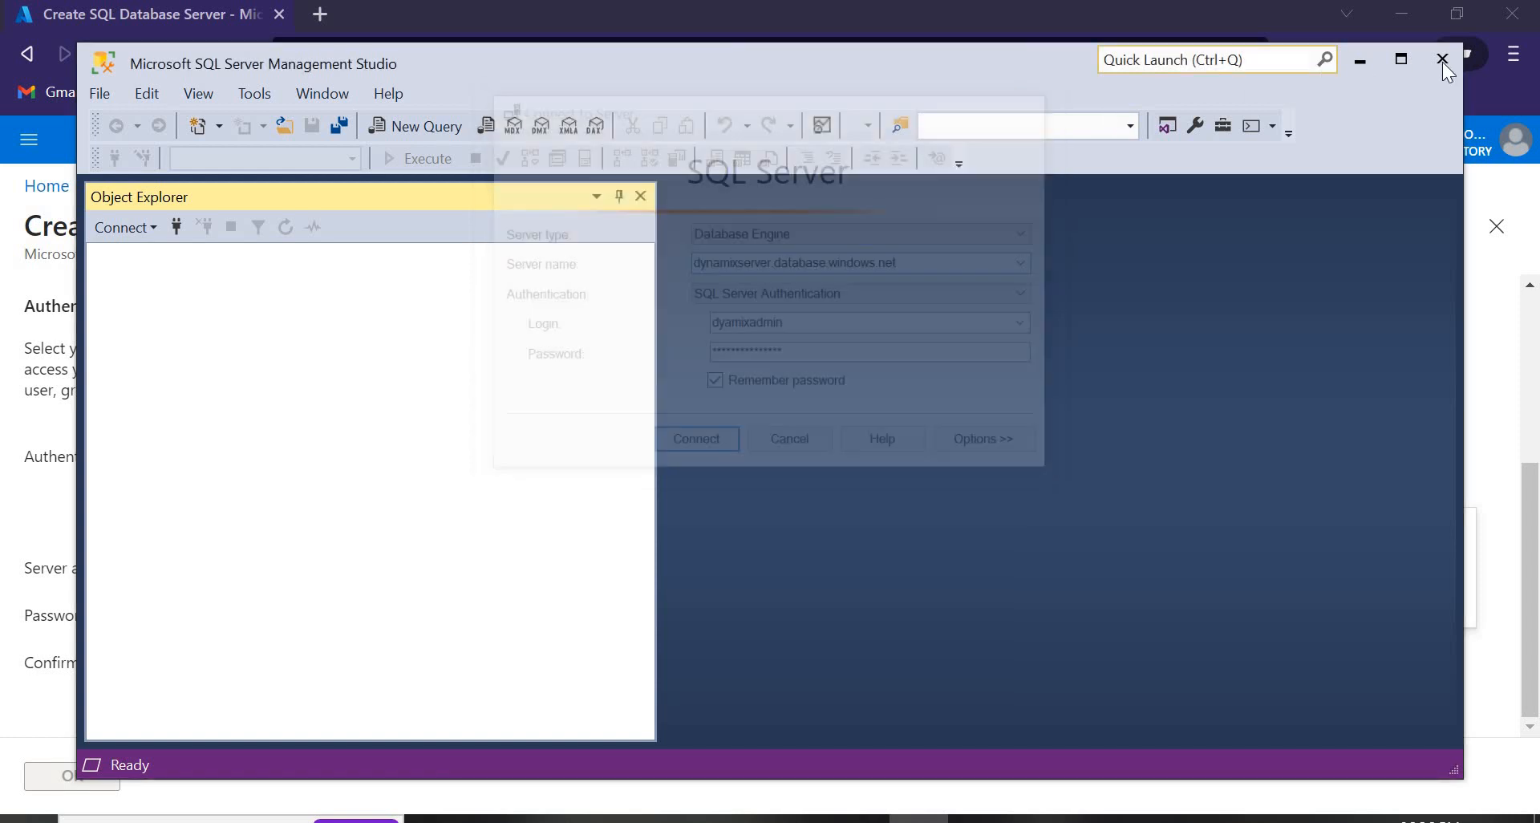
click(1442, 62)
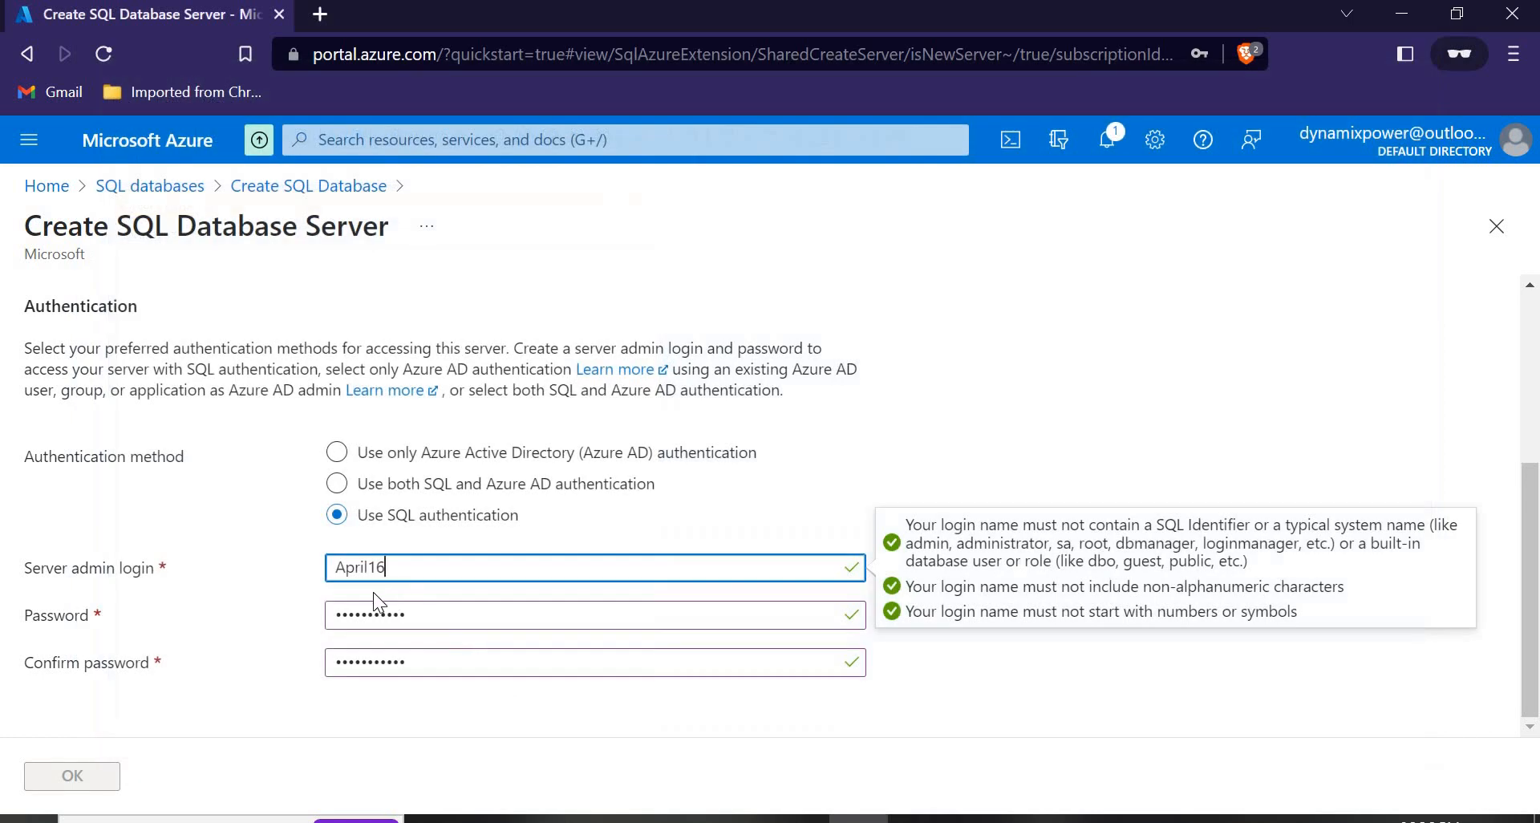
Retype the capital letters so the server name reads 'dynamixpowerapril', then confirm the server with OK.
scroll(272, 648, up, 3)
scroll(272, 647, up, 1)
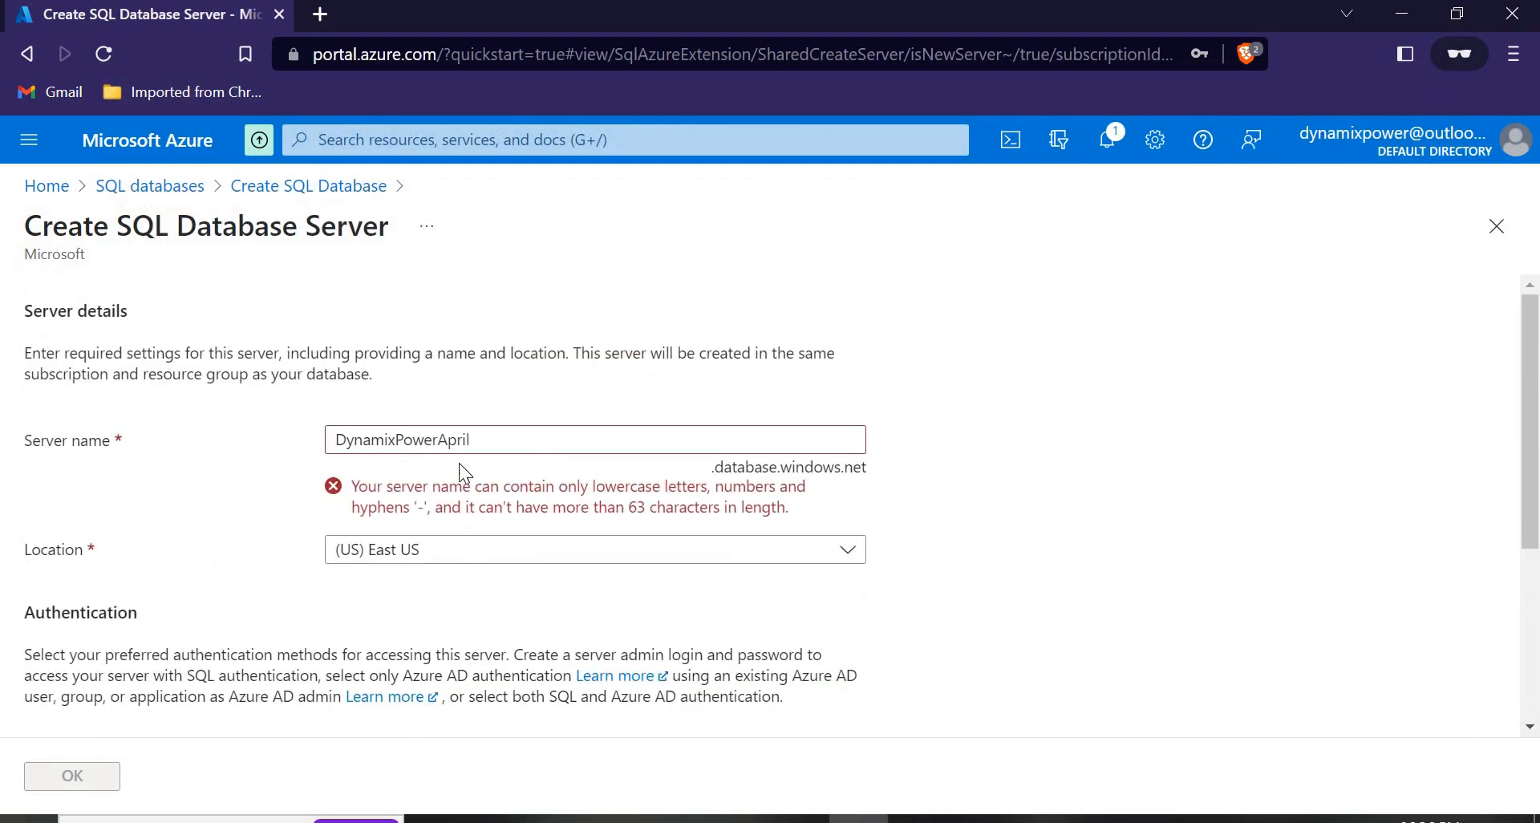
click(408, 441)
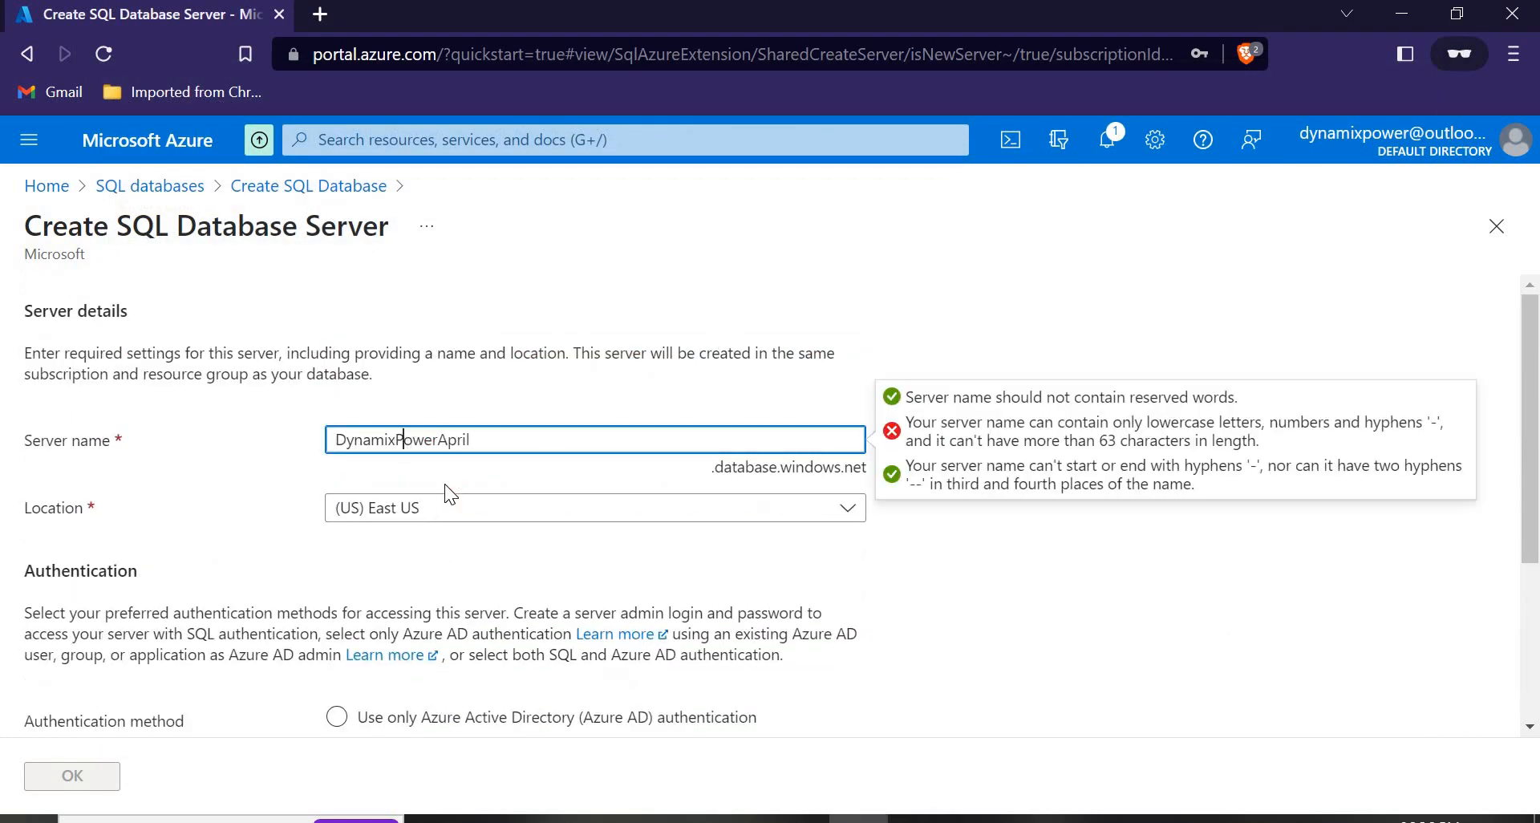
text(p)
click(449, 439)
key(BackSpace)
text(a)
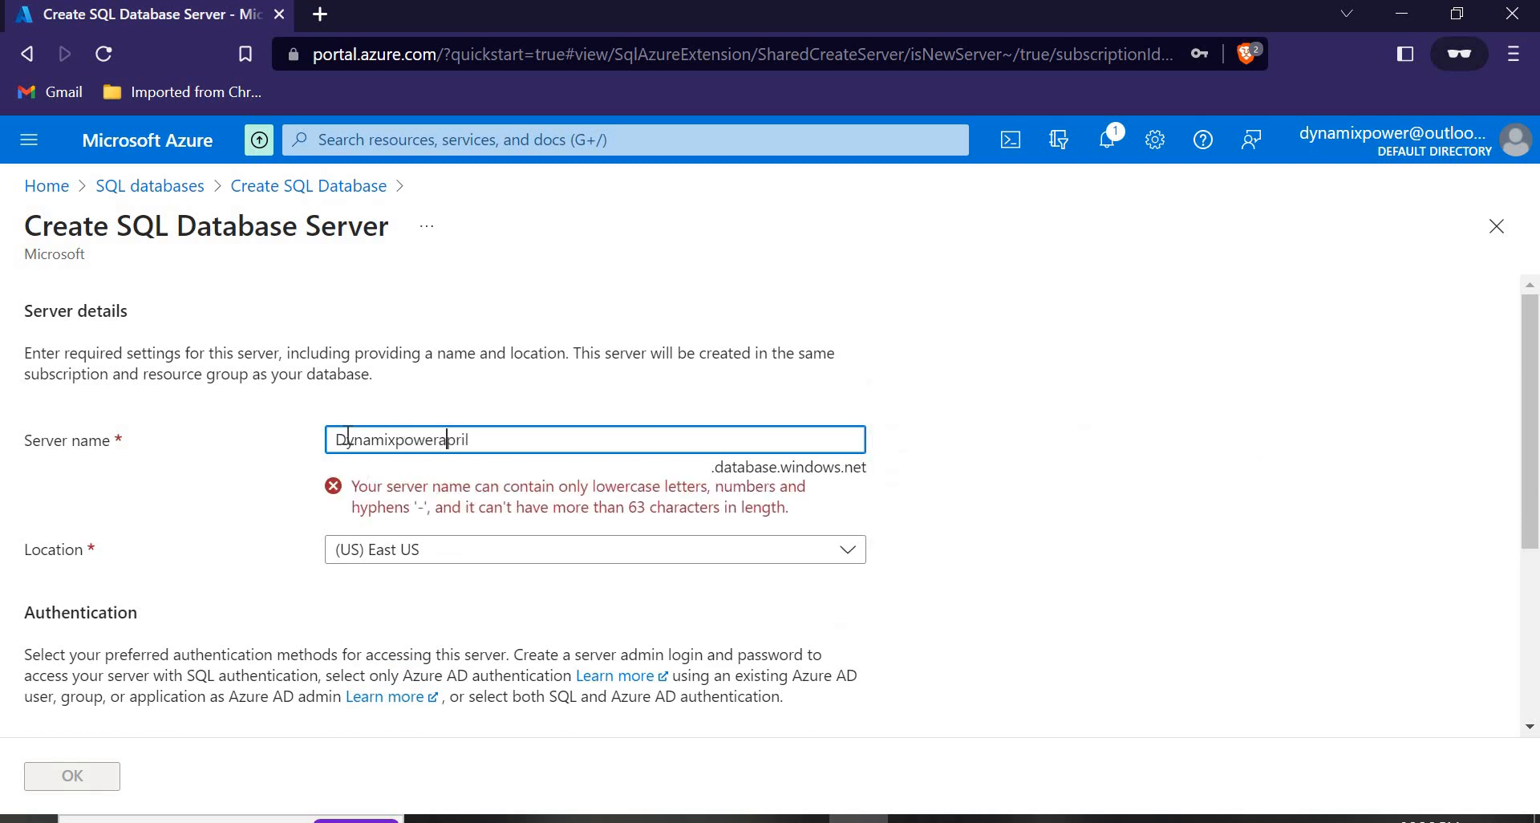
click(346, 440)
key(BackSpace)
text(d)
scroll(402, 542, down, 4)
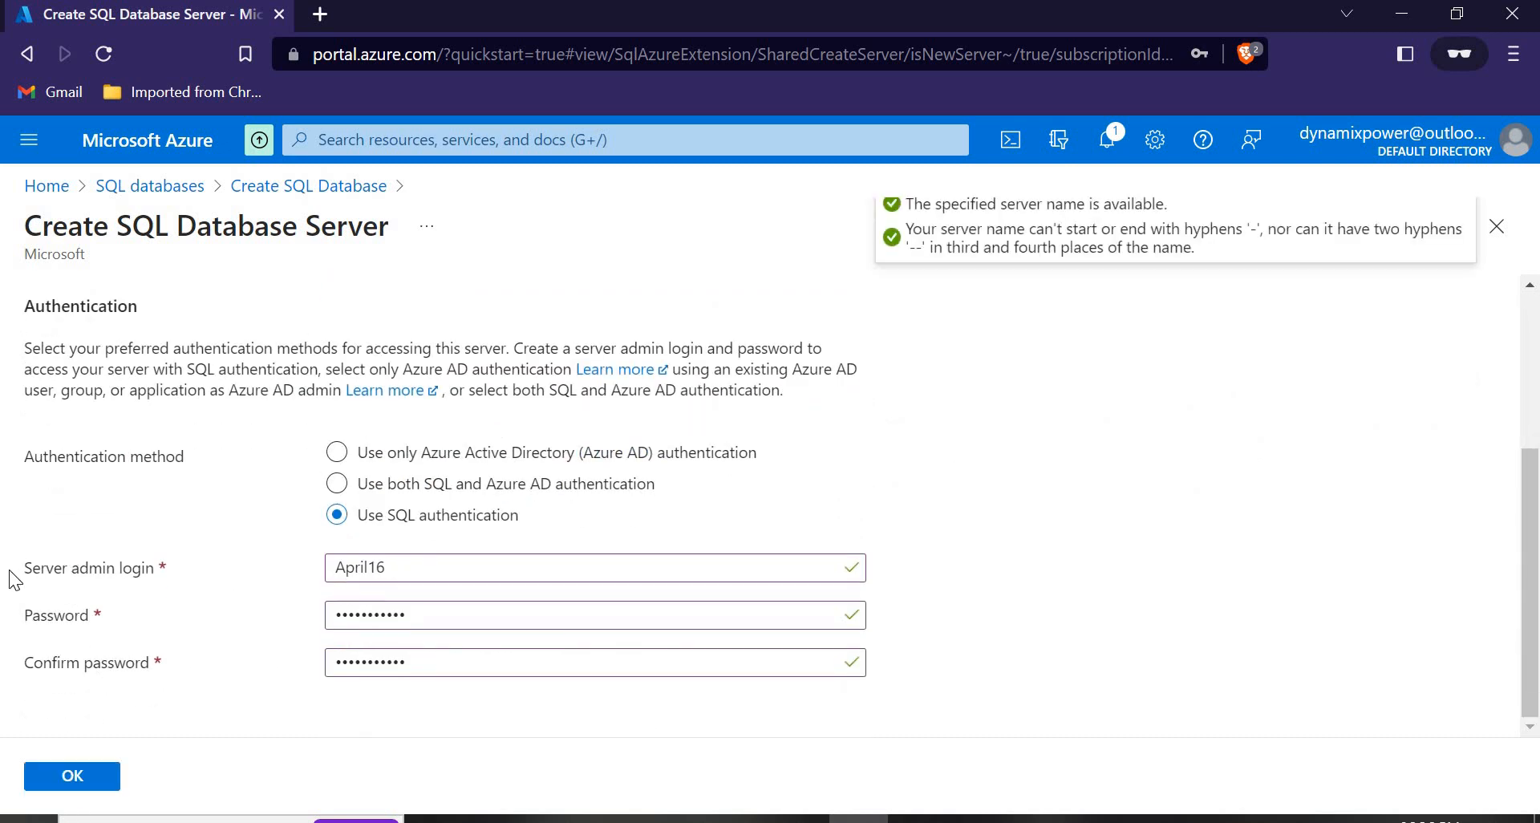
click(68, 778)
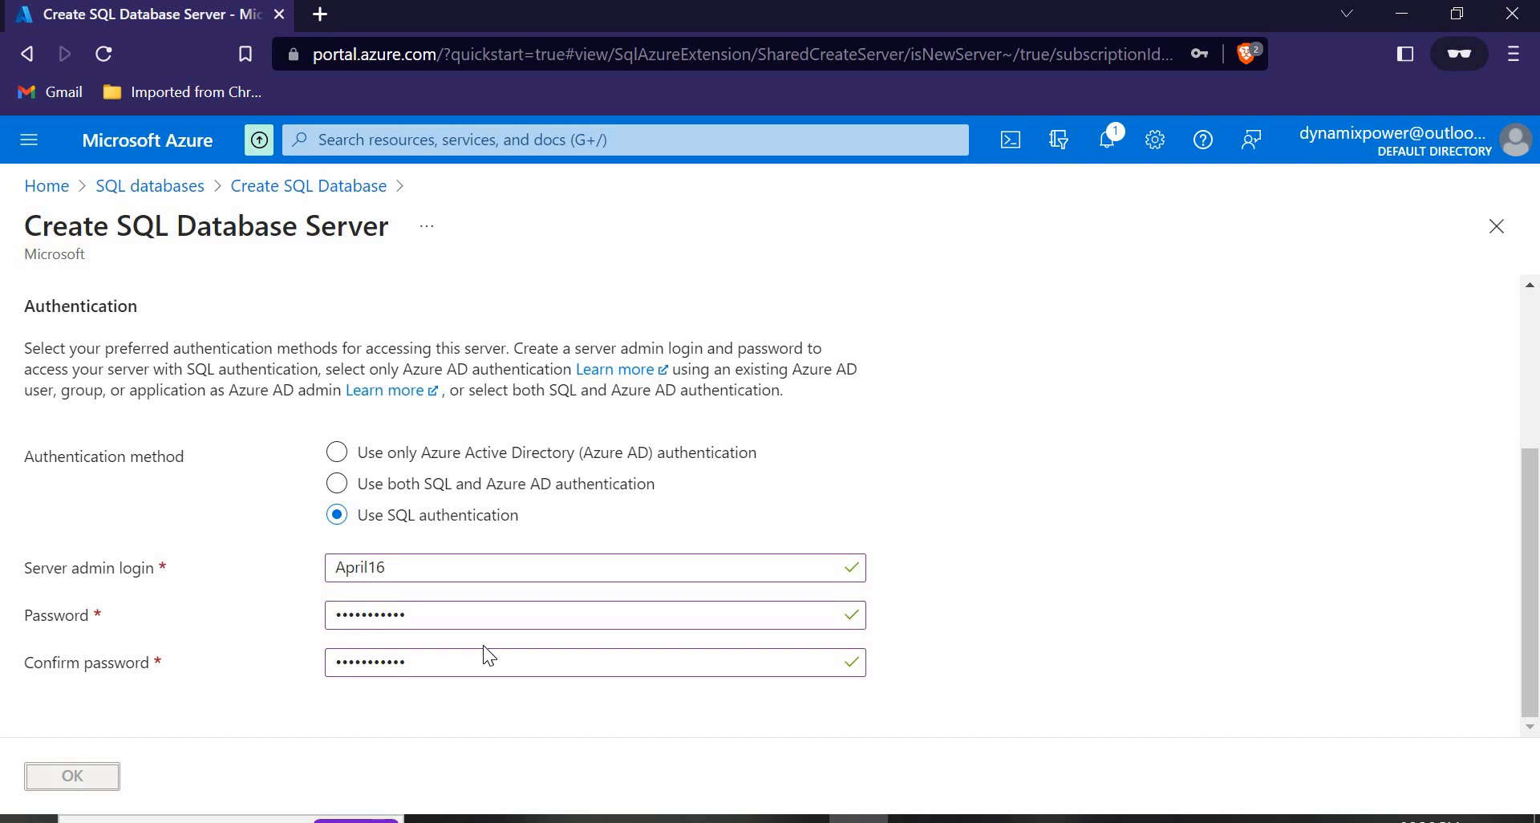
Configure Test2's compute and storage as the Basic service tier (5 DTUs, 2 GB) and apply it.
scroll(479, 594, down, 4)
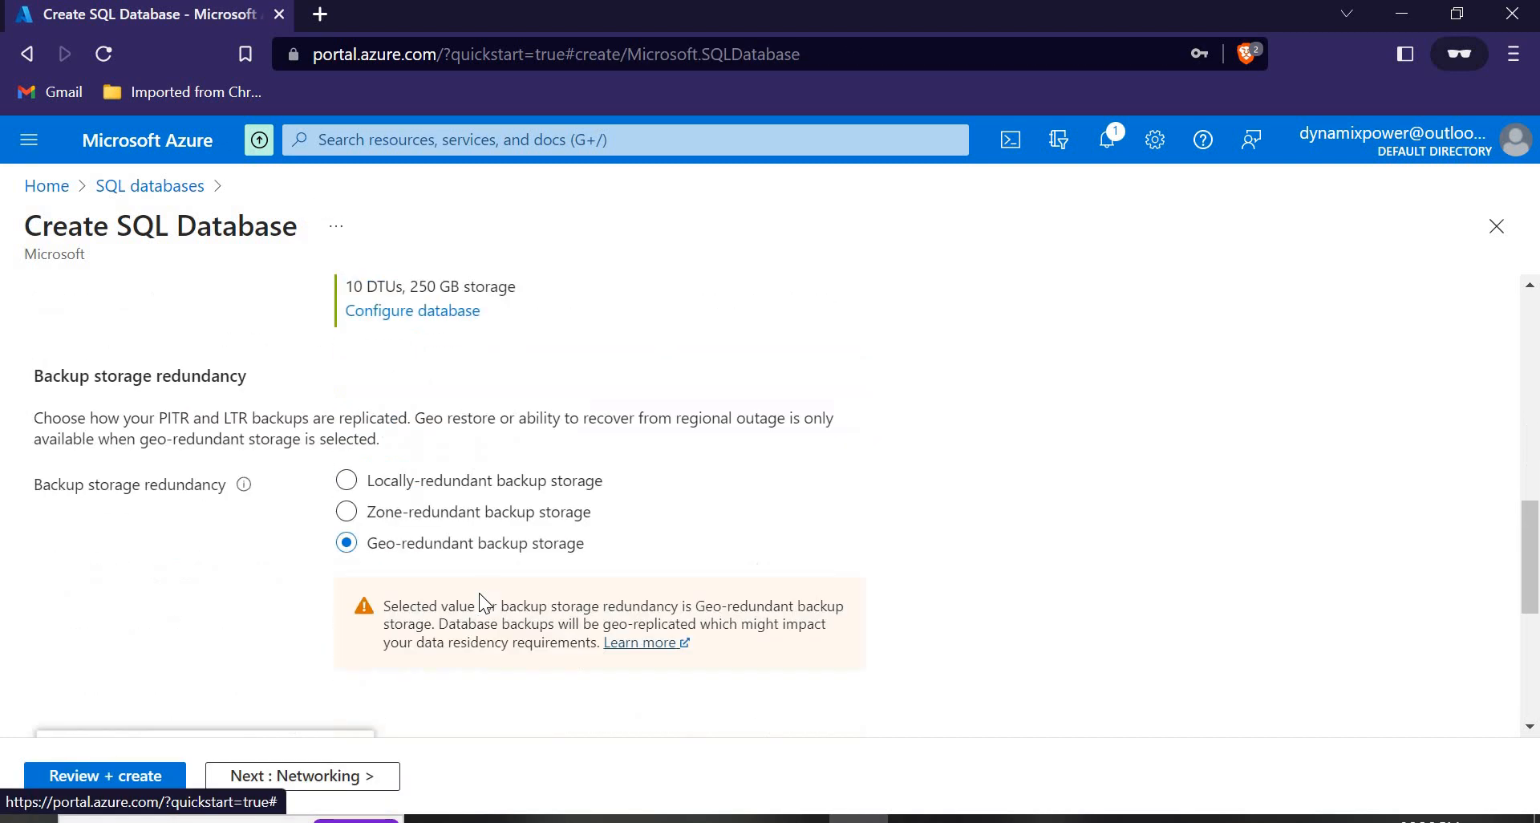
scroll(479, 594, up, 8)
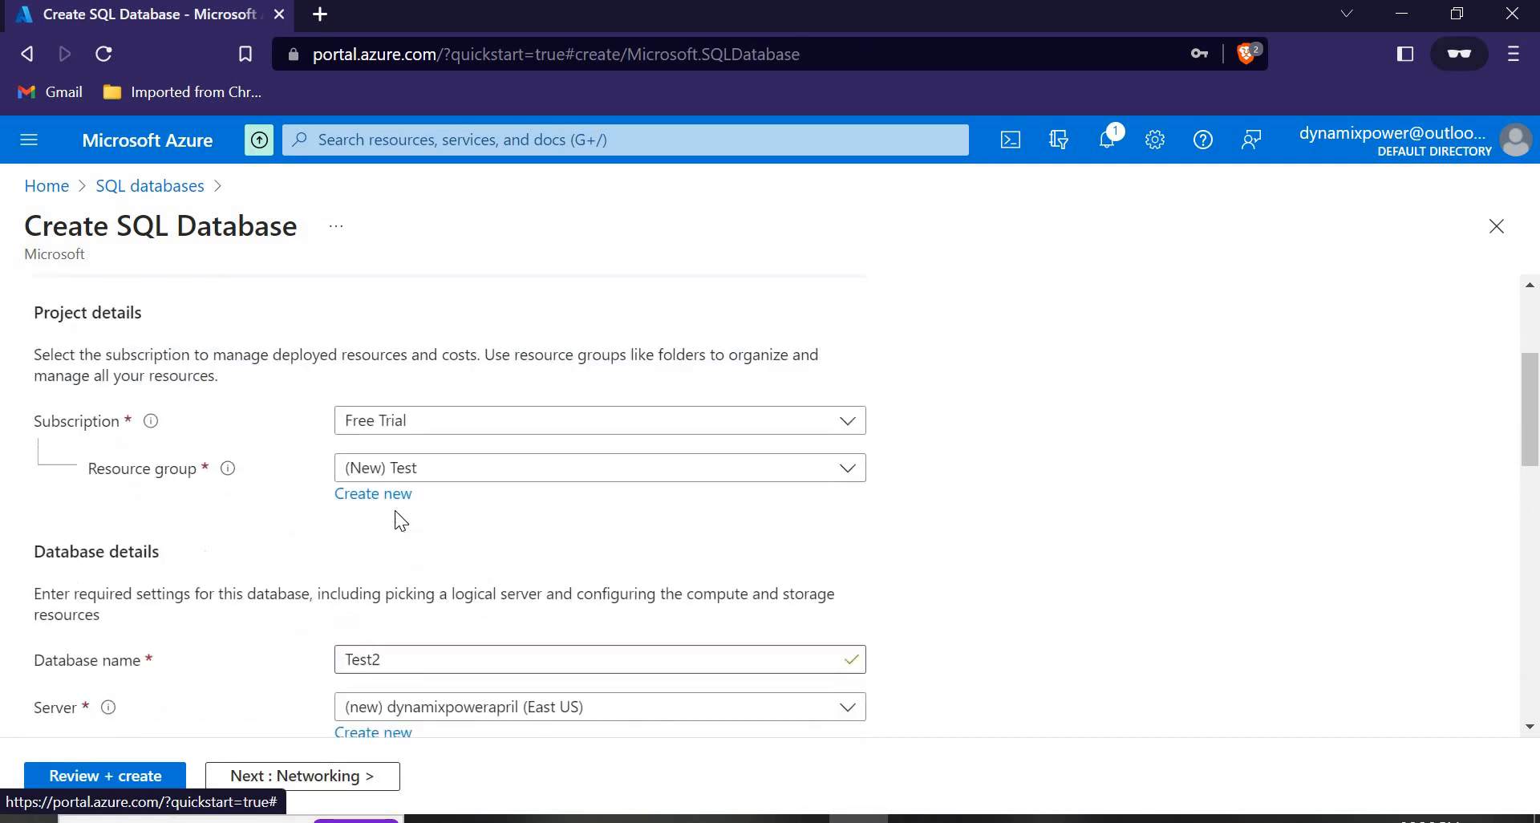
scroll(395, 512, down, 3)
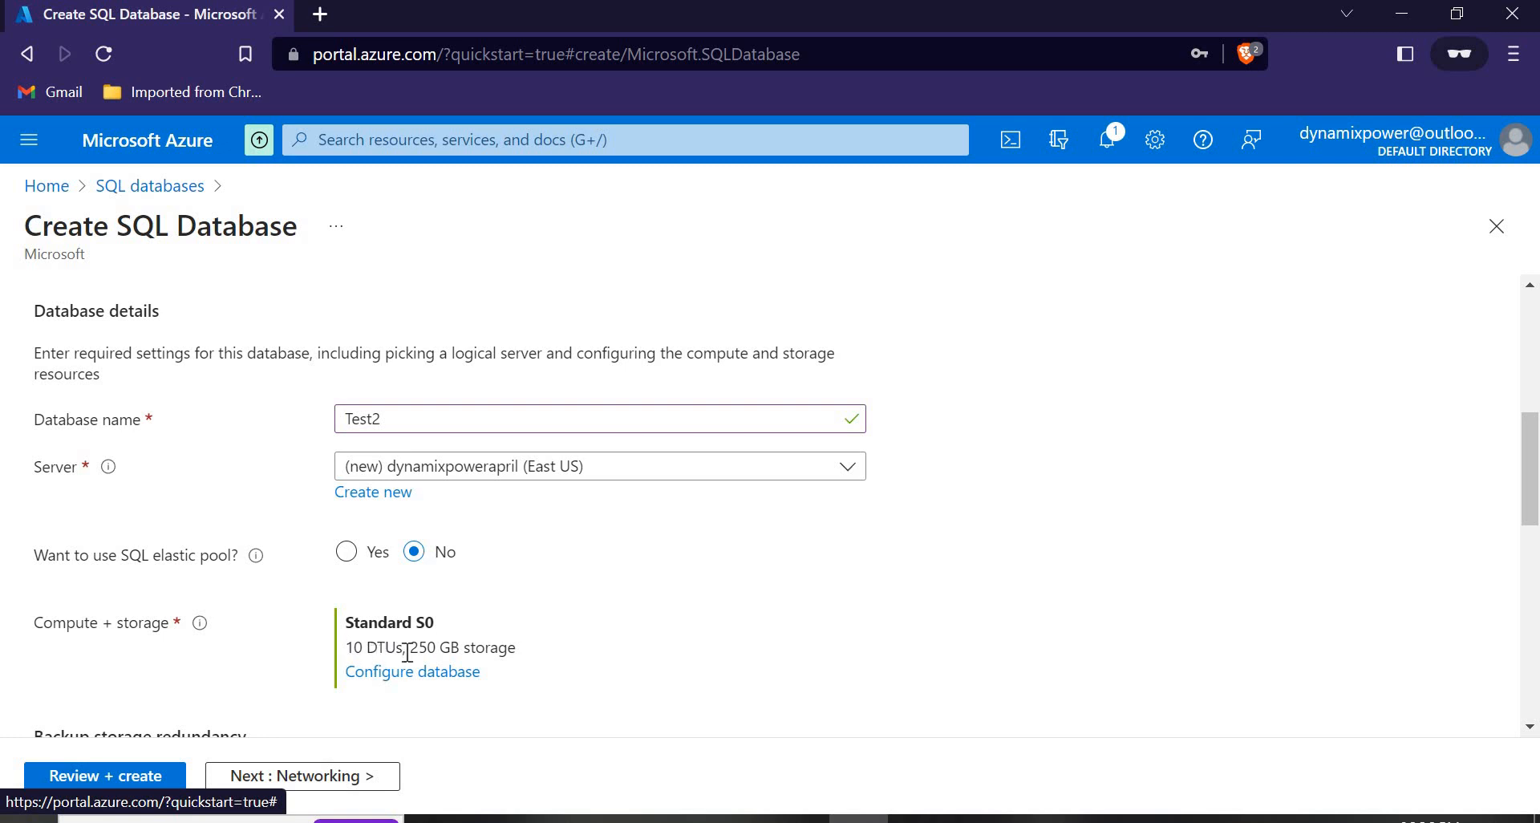
scroll(407, 653, down, 2)
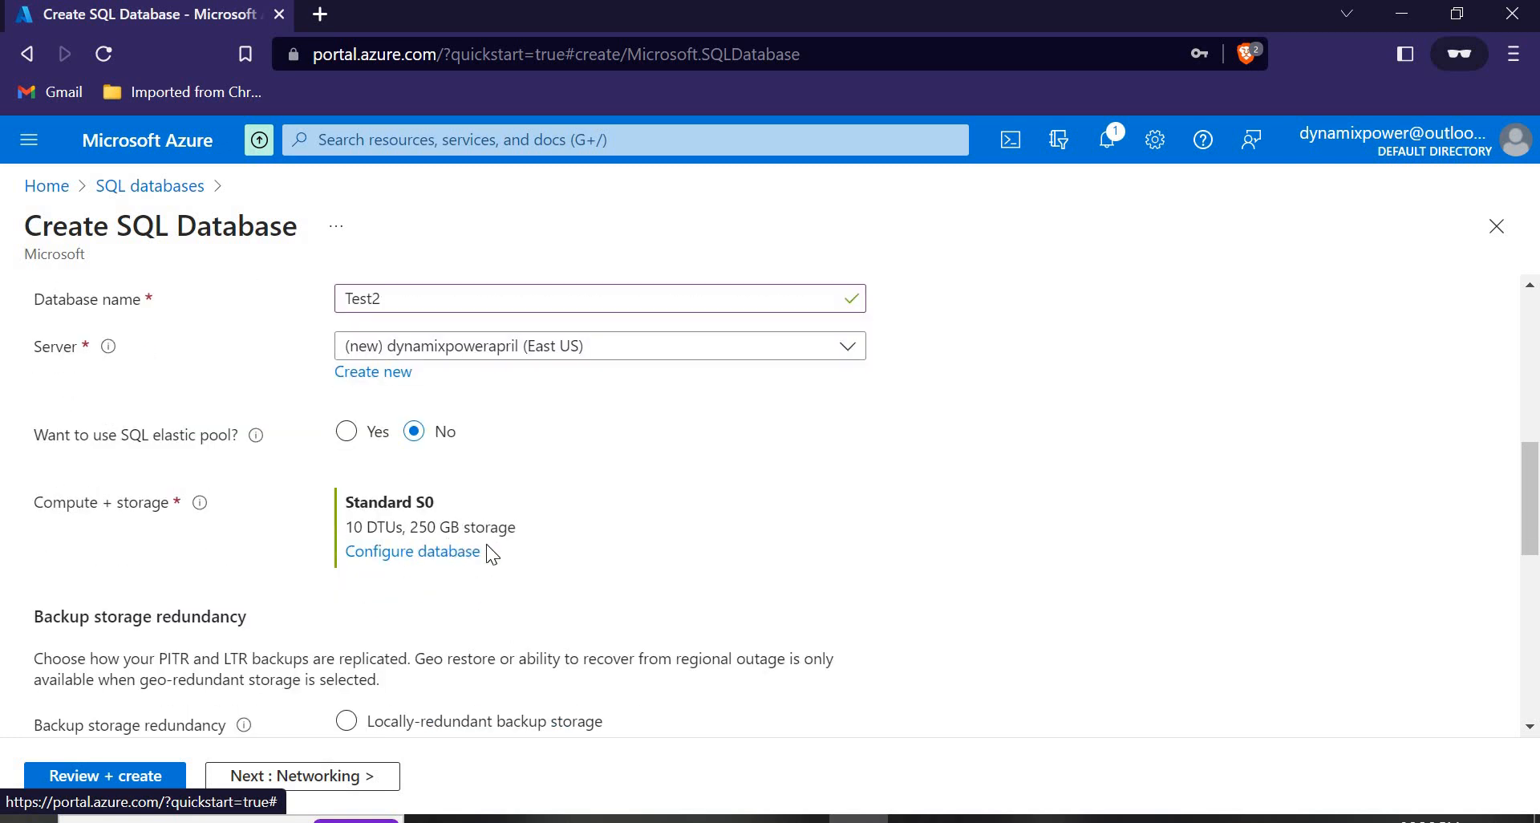
scroll(484, 545, down, 7)
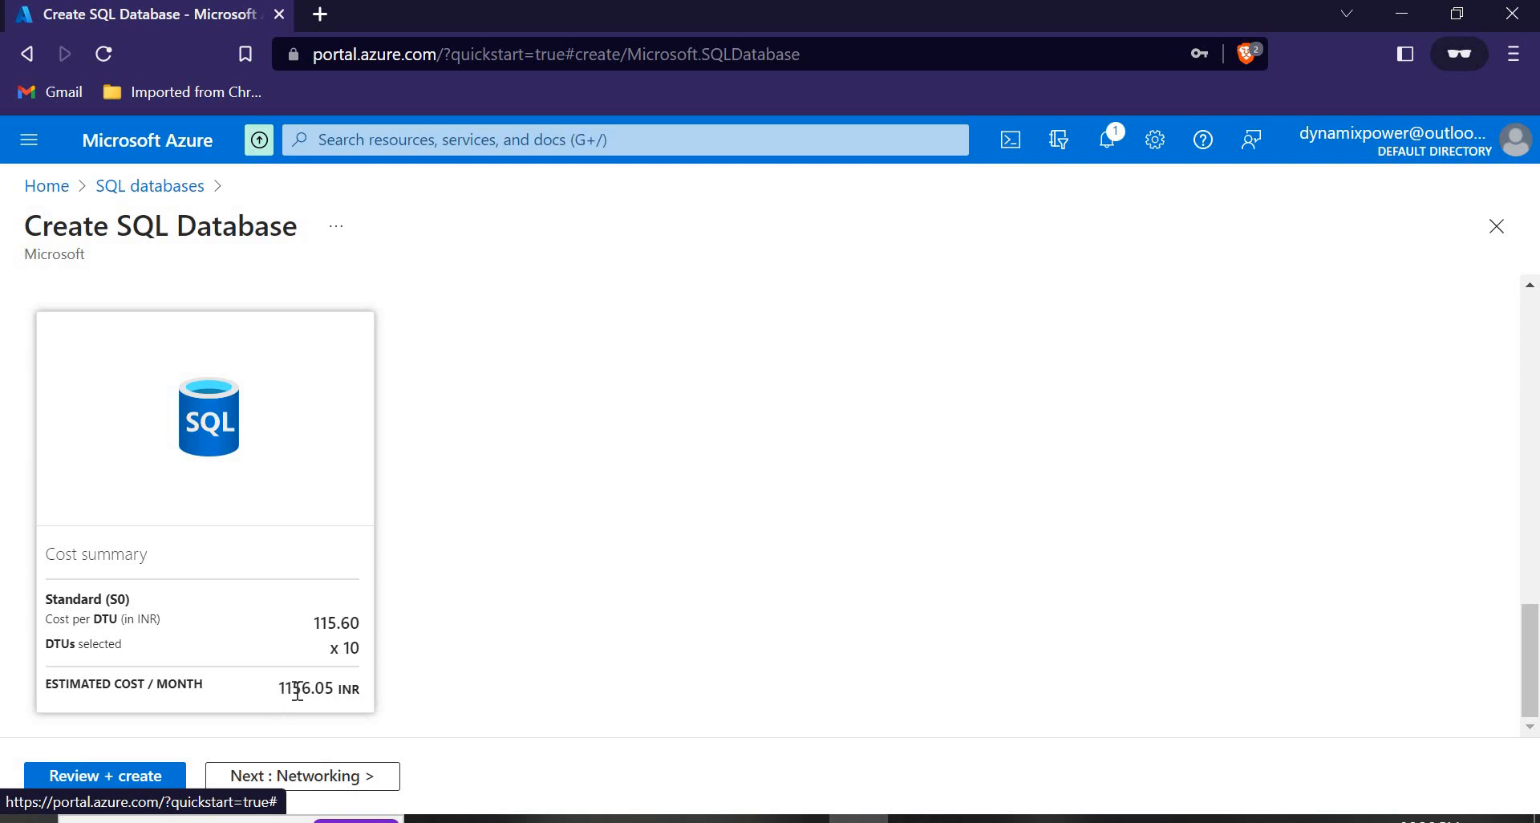
scroll(297, 690, up, 10)
scroll(361, 670, down, 3)
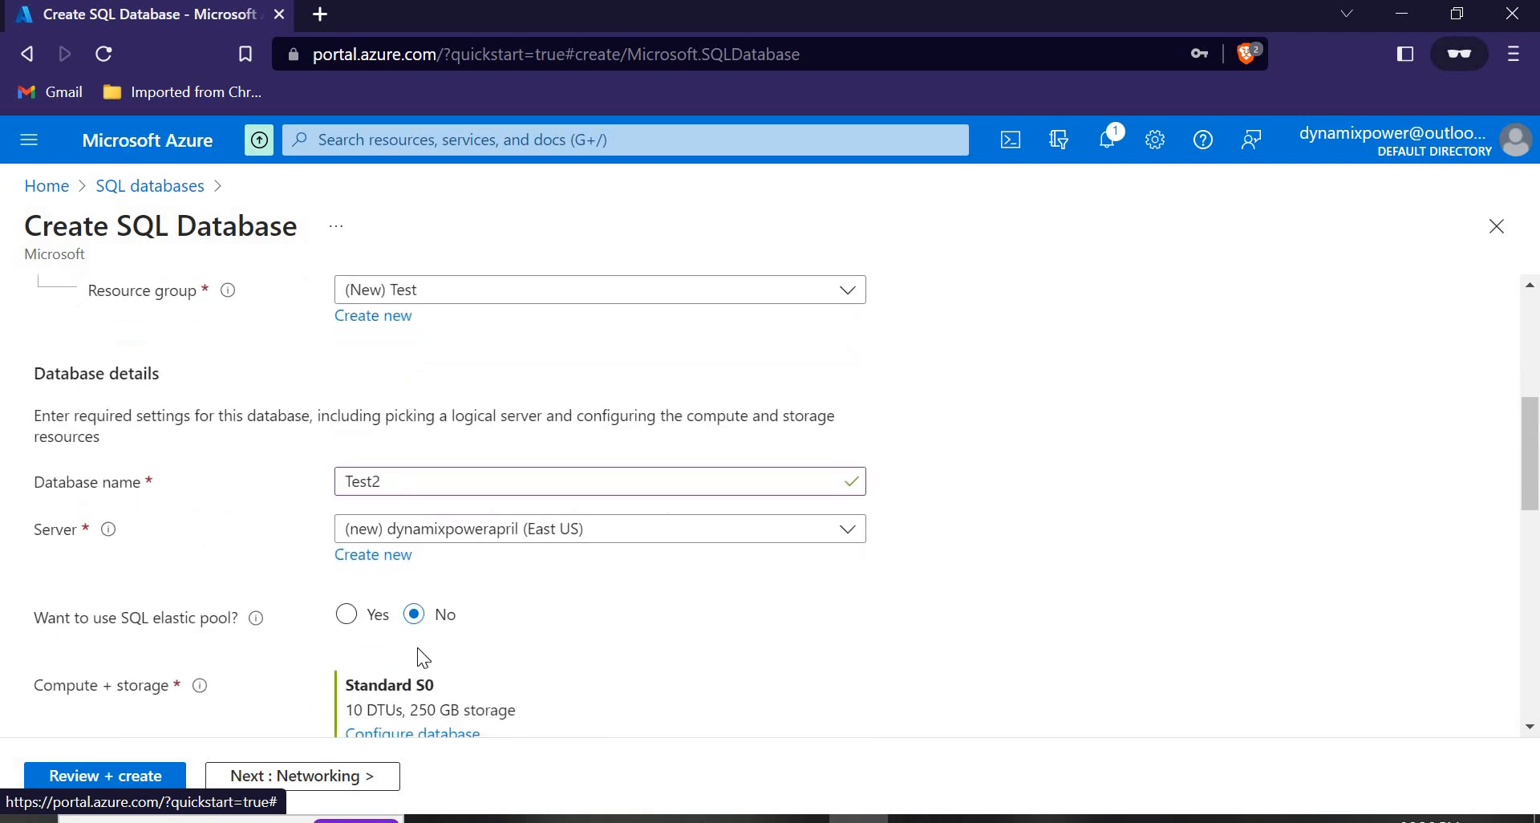
scroll(422, 643, down, 3)
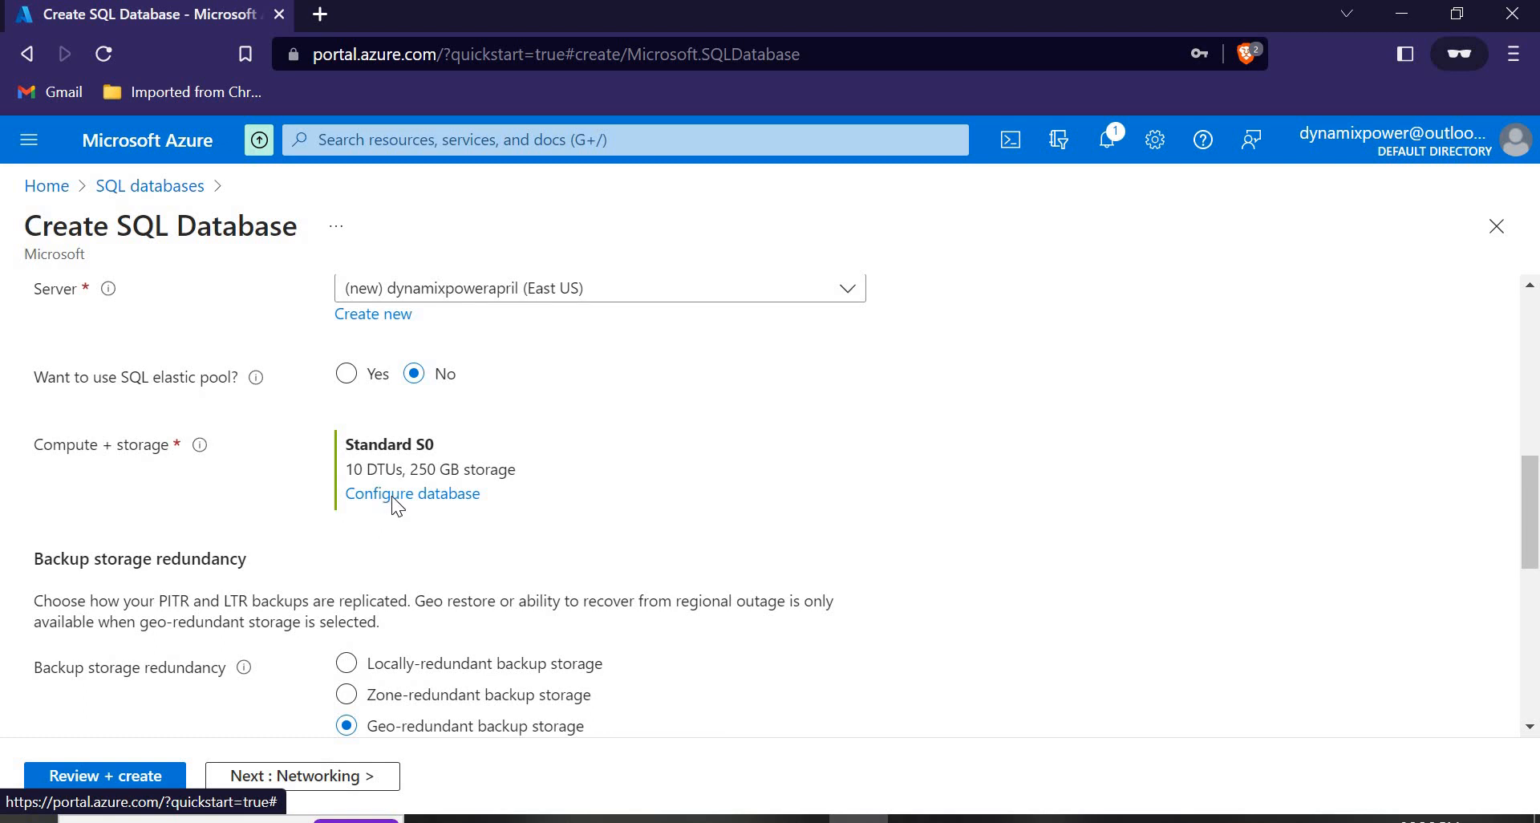
click(391, 495)
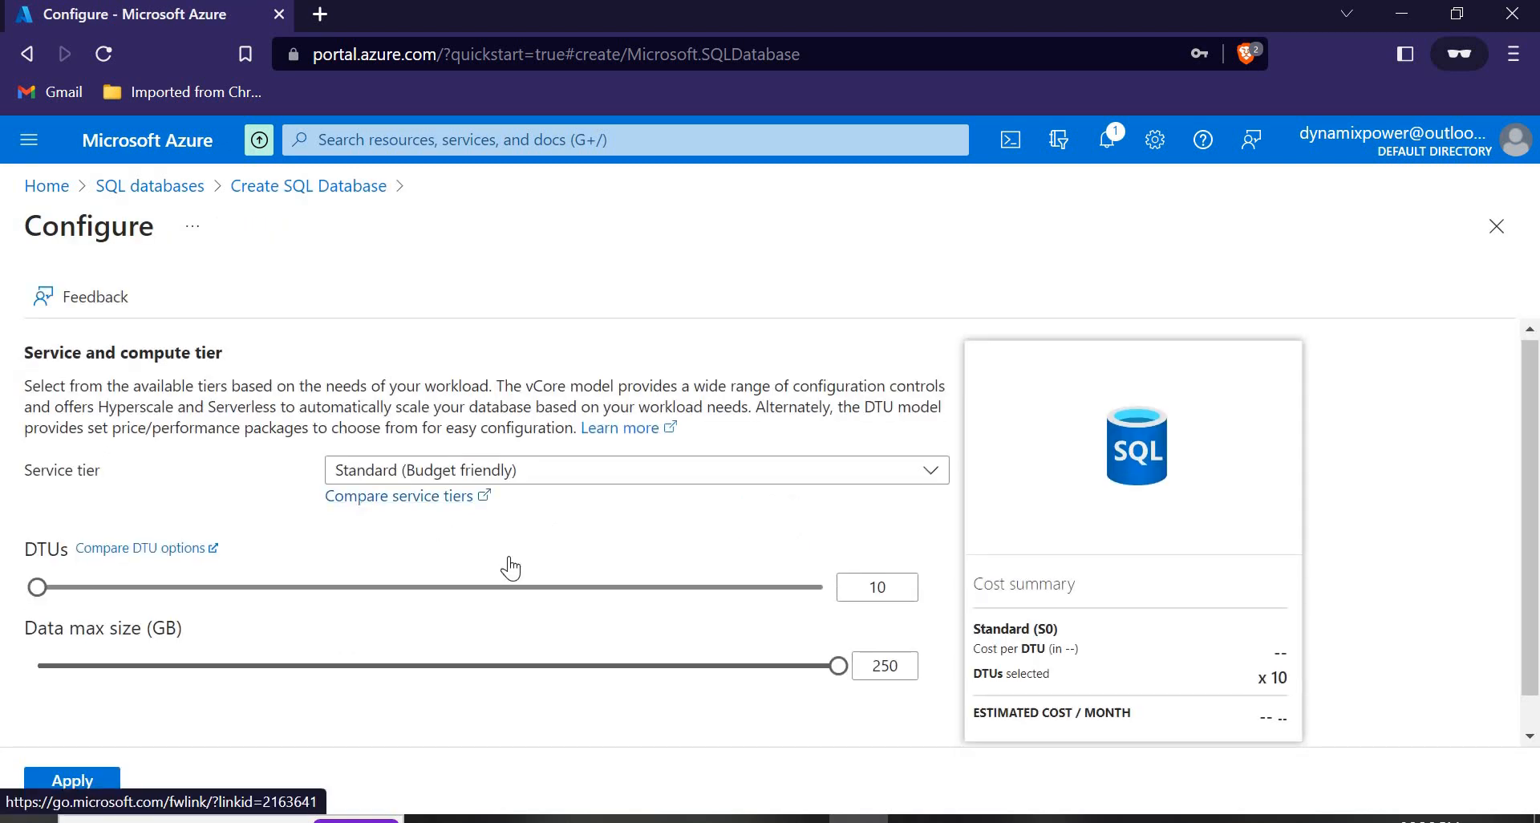
scroll(511, 568, down, 1)
click(581, 433)
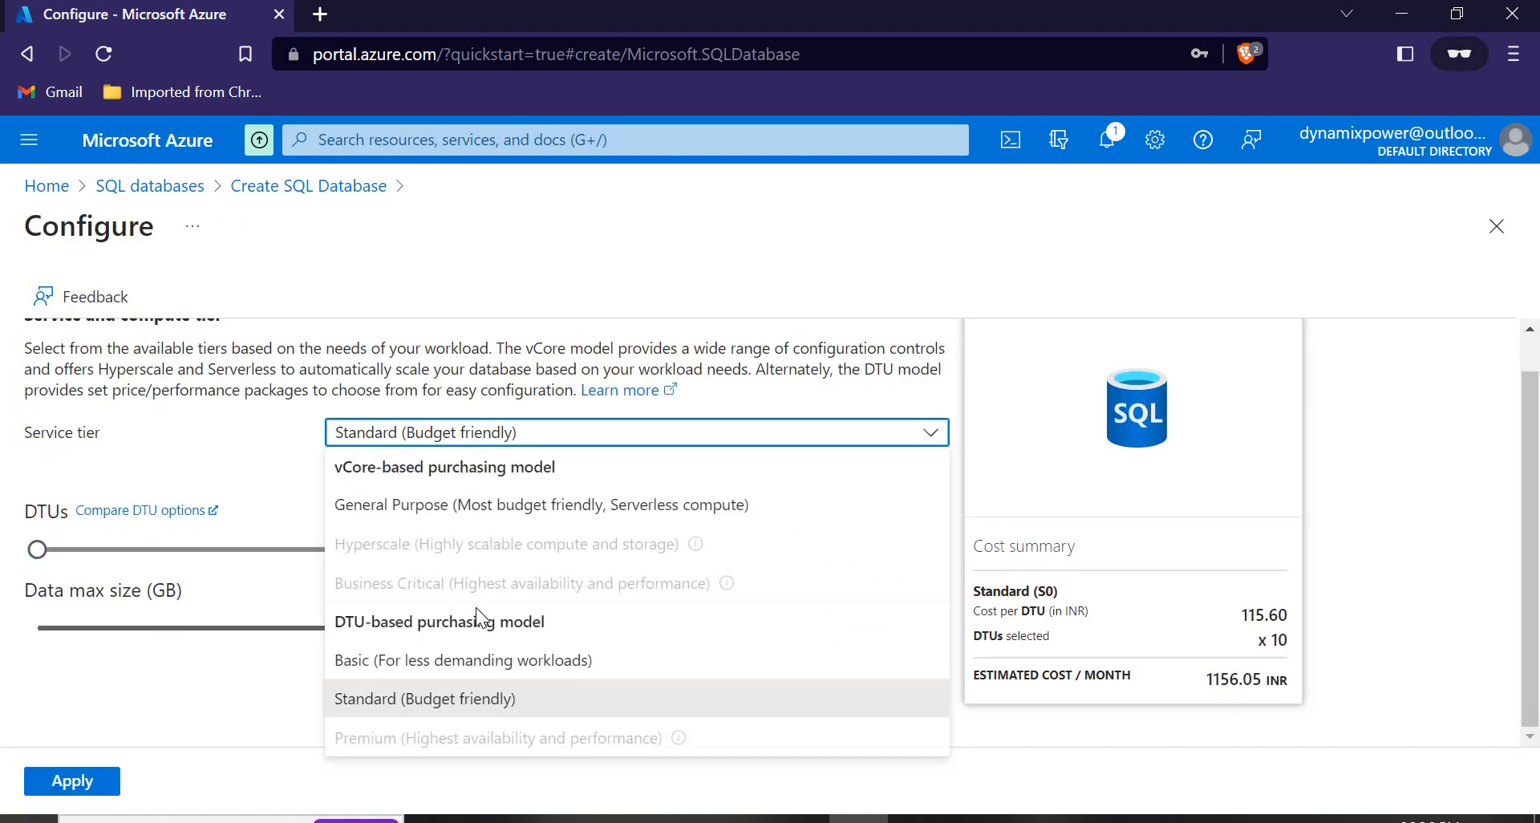
click(449, 661)
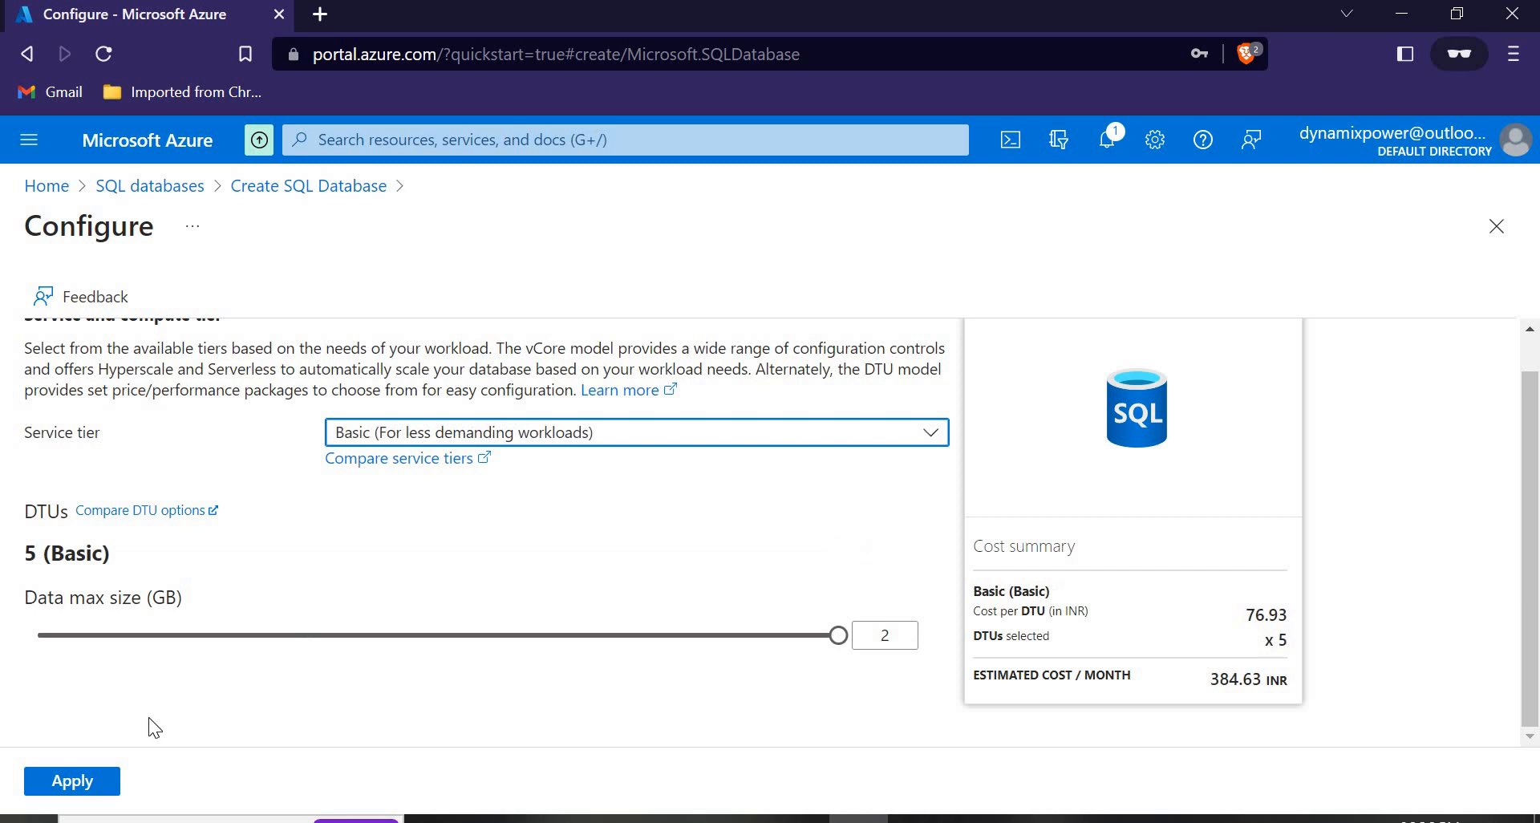
click(71, 782)
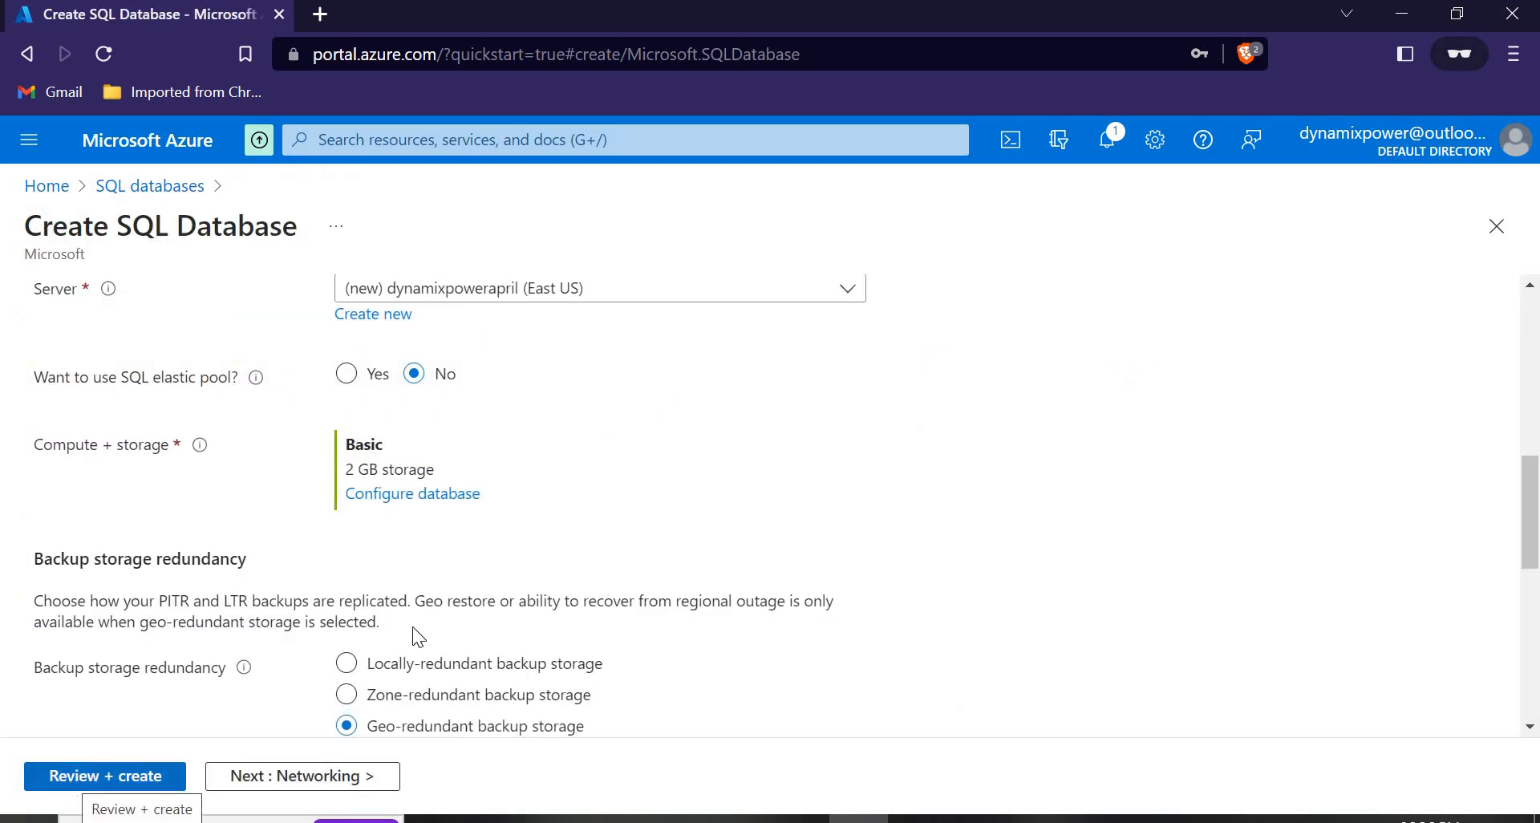
On the Networking page, choose Public endpoint connectivity for the server.
scroll(314, 521, down, 5)
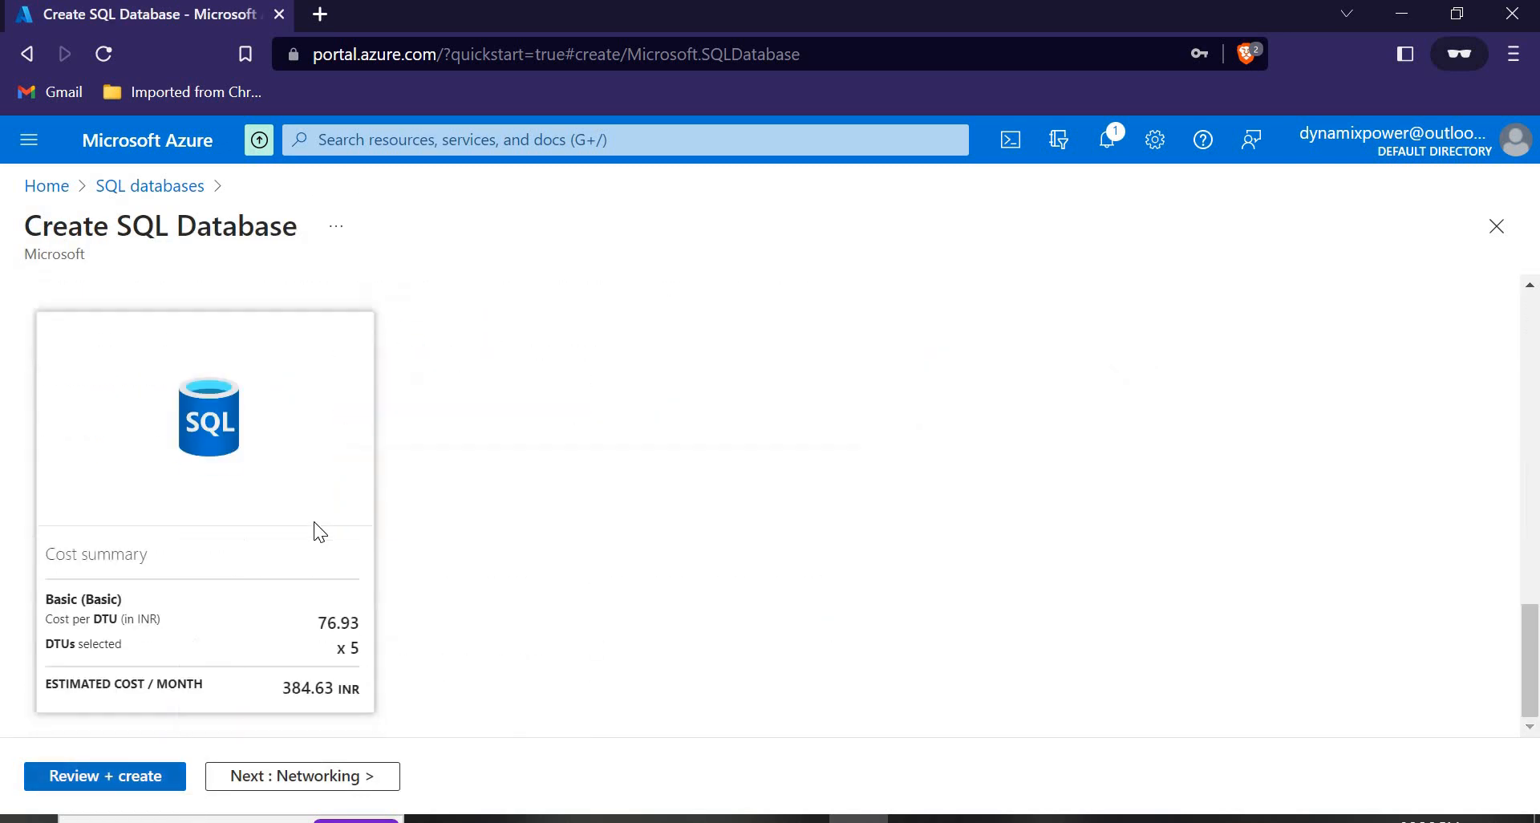
drag(283, 688, 313, 688)
scroll(415, 633, up, 5)
scroll(416, 634, up, 10)
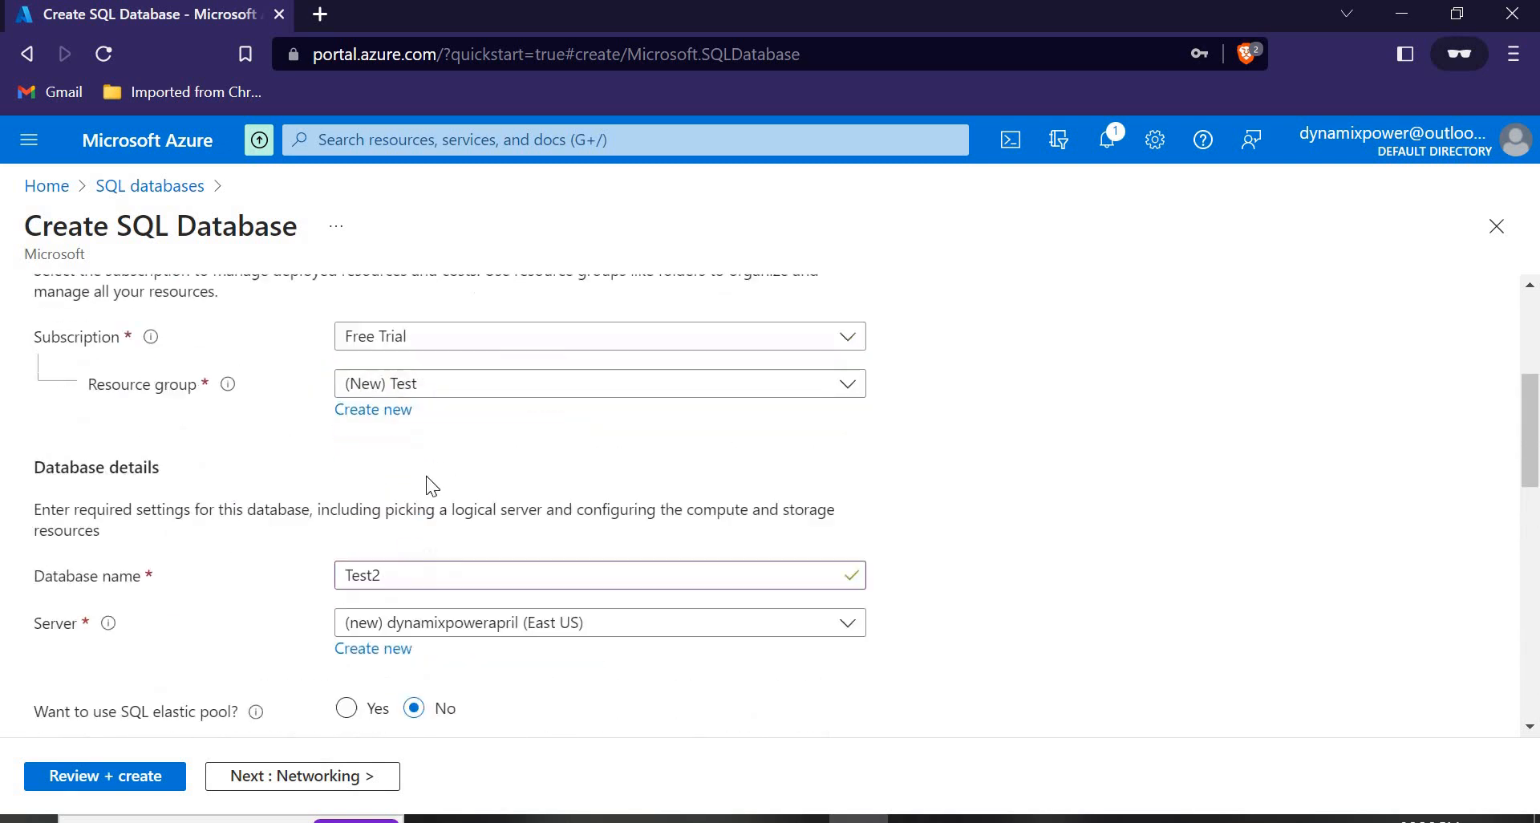
scroll(436, 544, down, 15)
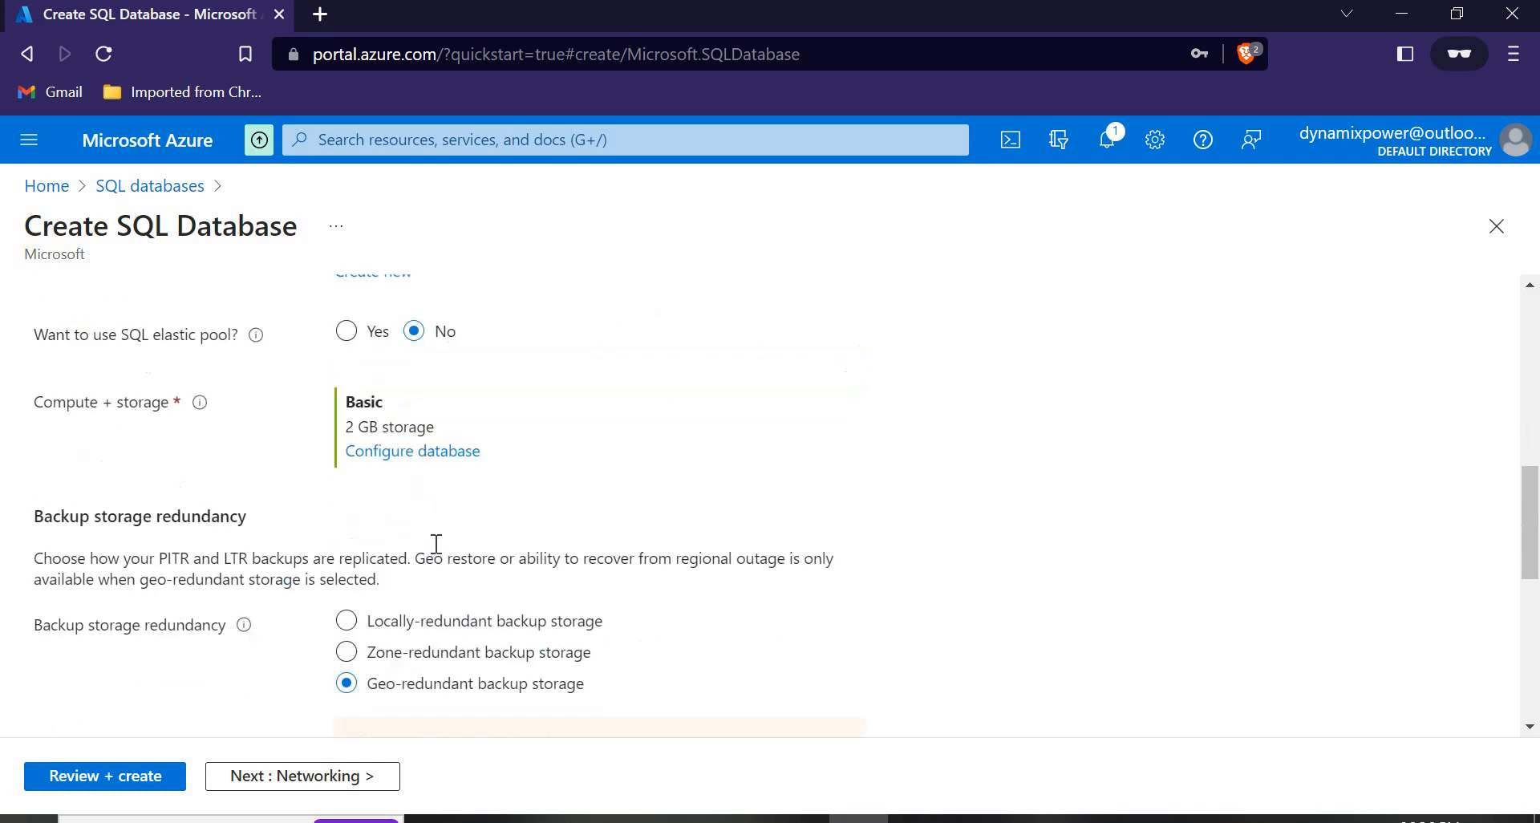
click(299, 776)
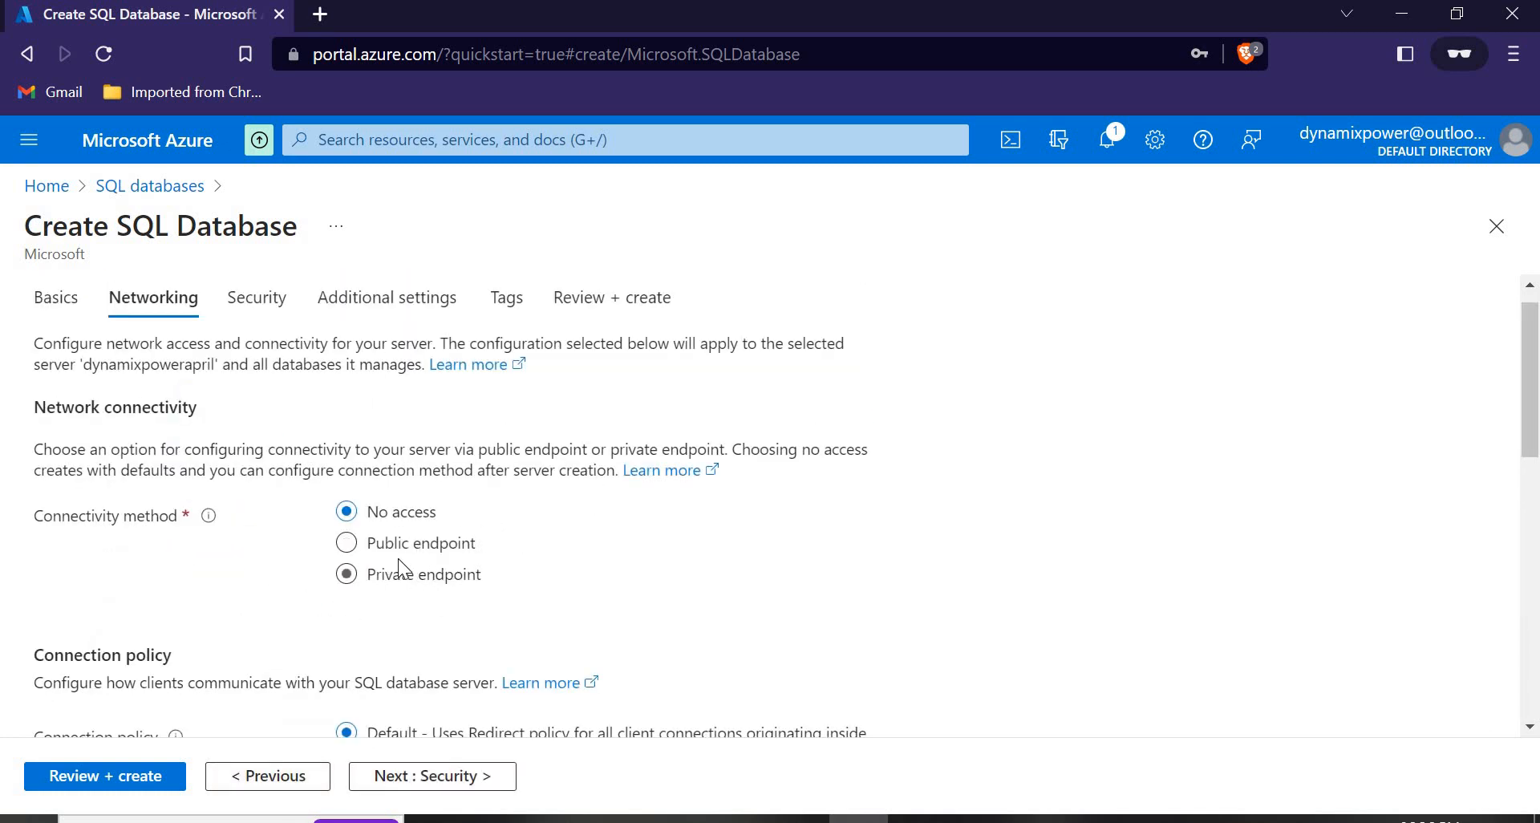
click(346, 543)
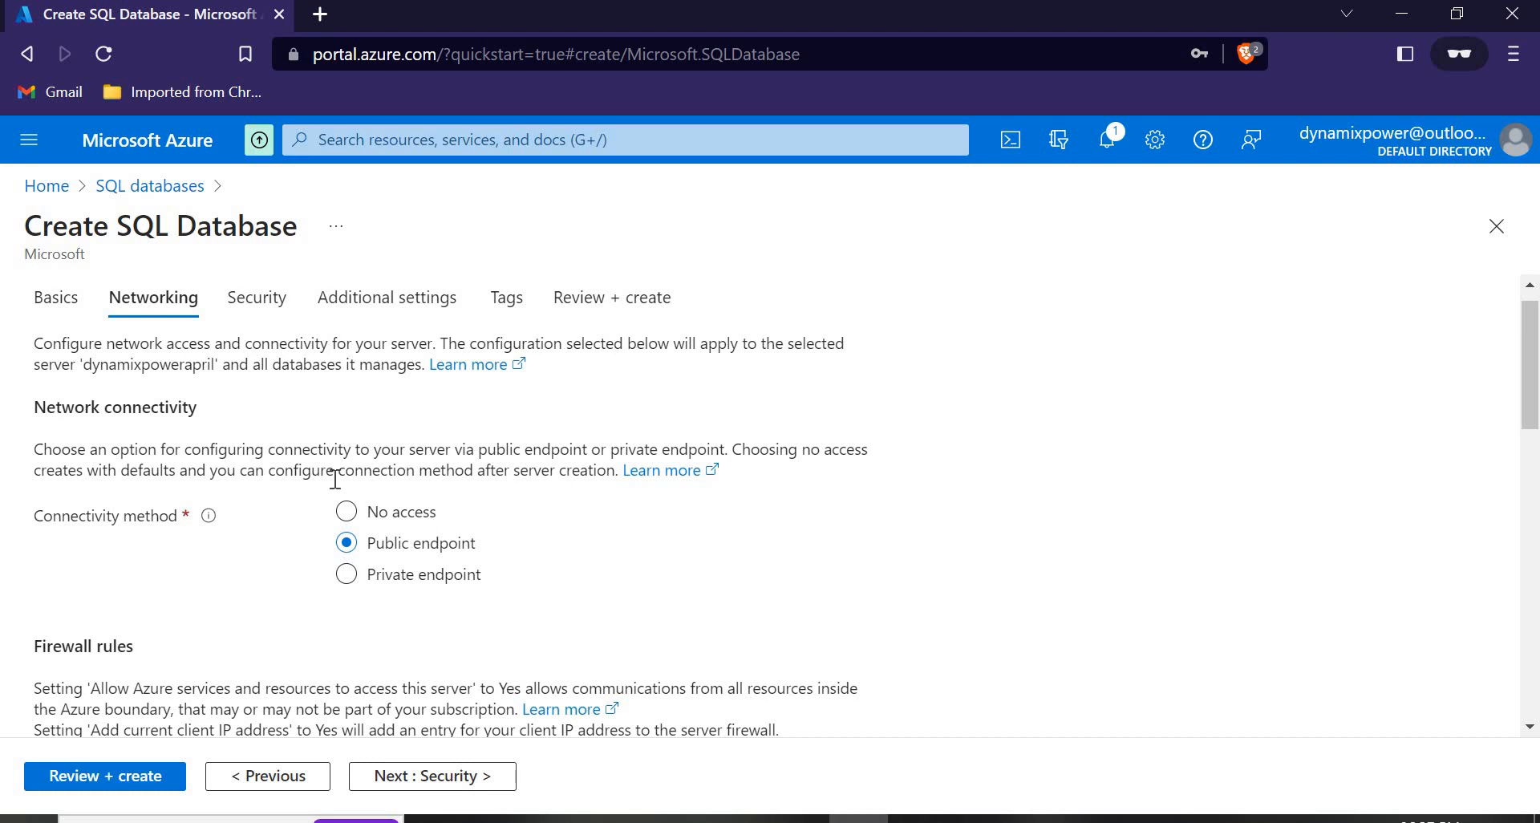
Set both 'Allow Azure services' and 'Add current client IP' firewall rules to Yes, then continue to Security.
scroll(80, 533, down, 3)
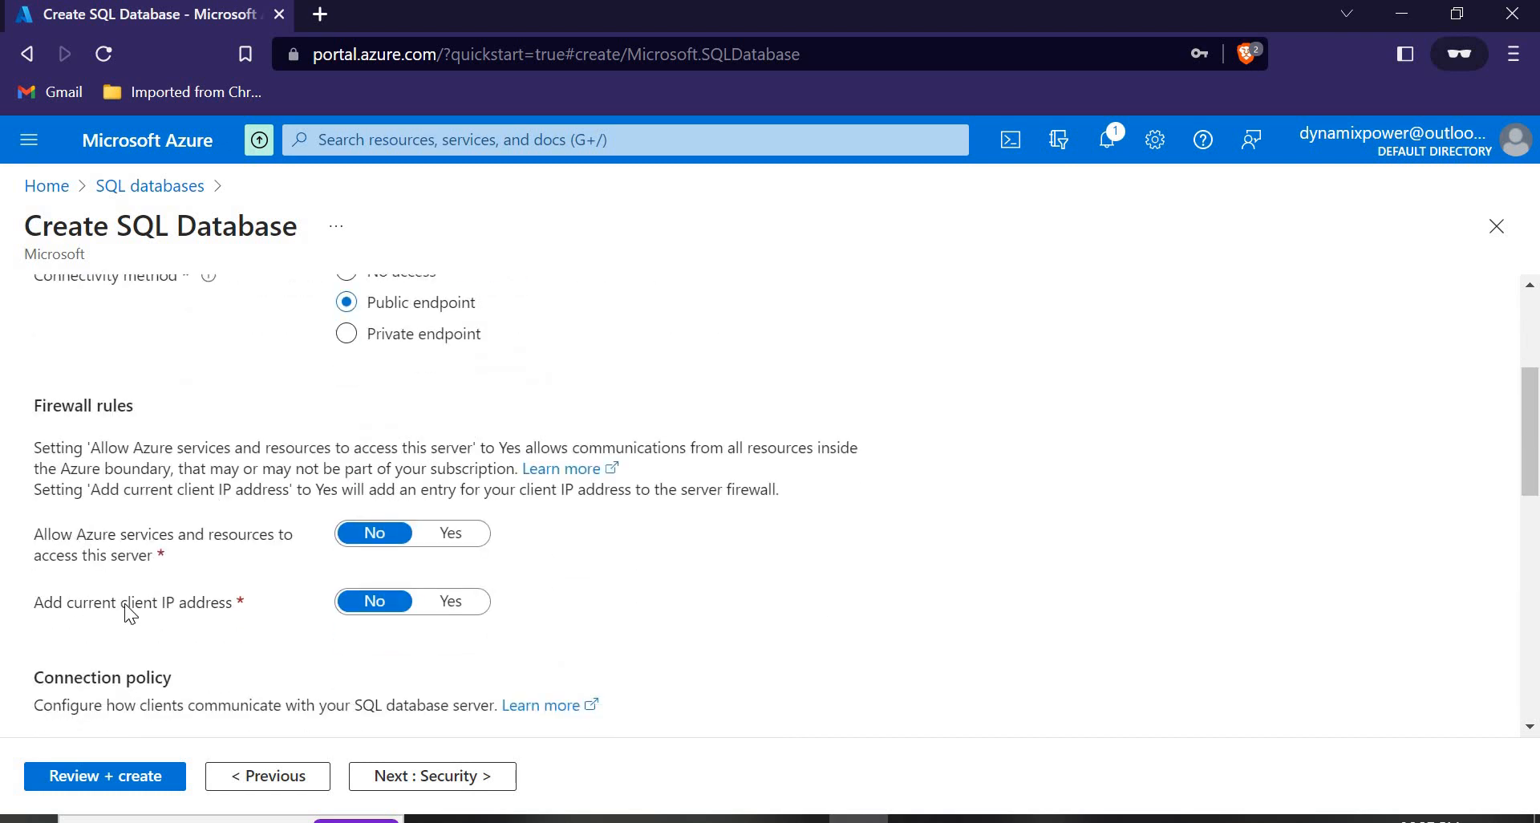
click(455, 536)
click(463, 611)
scroll(680, 566, down, 10)
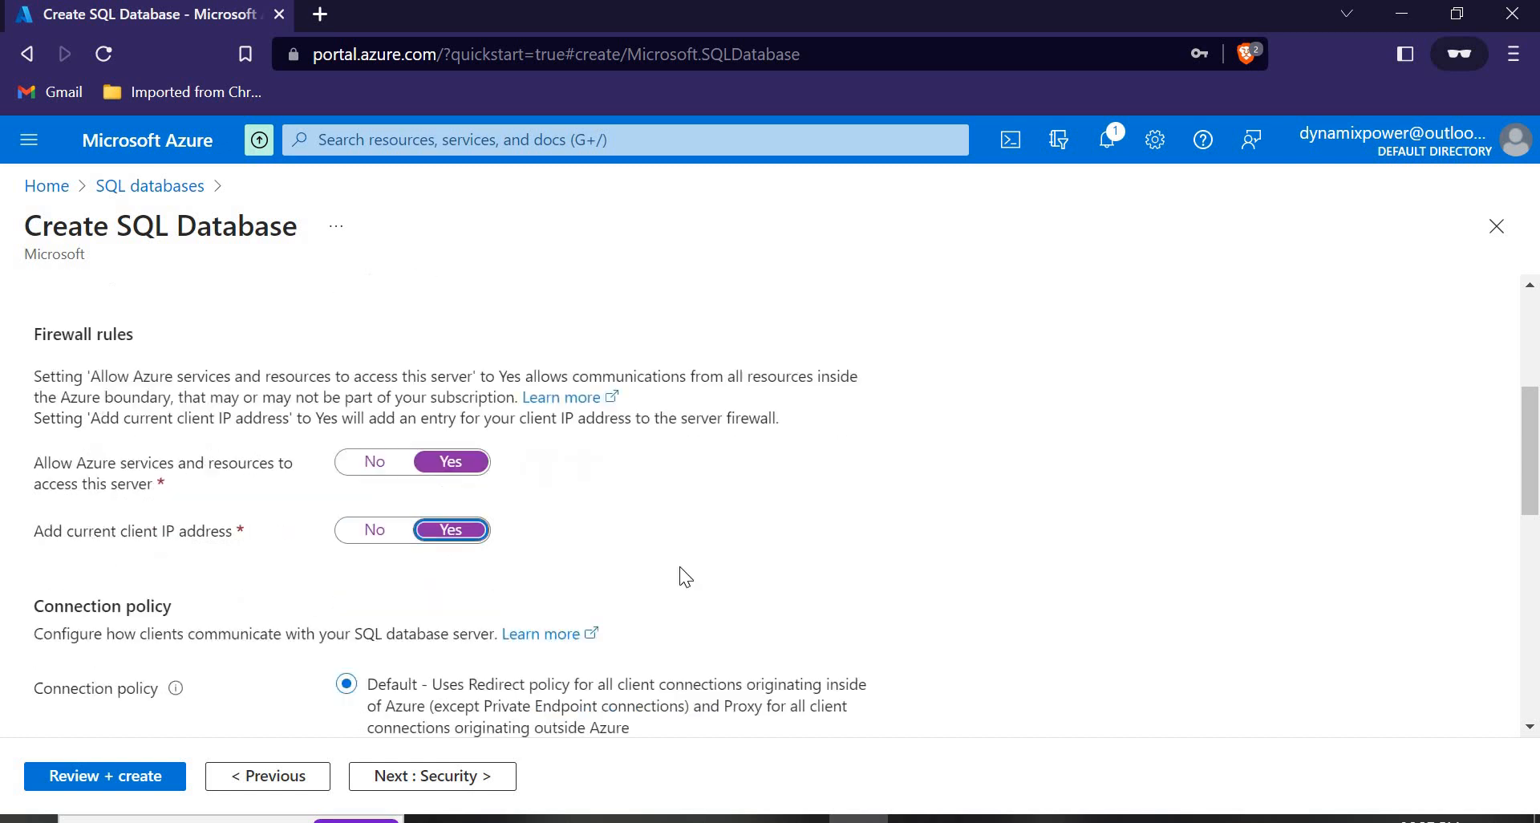
click(420, 779)
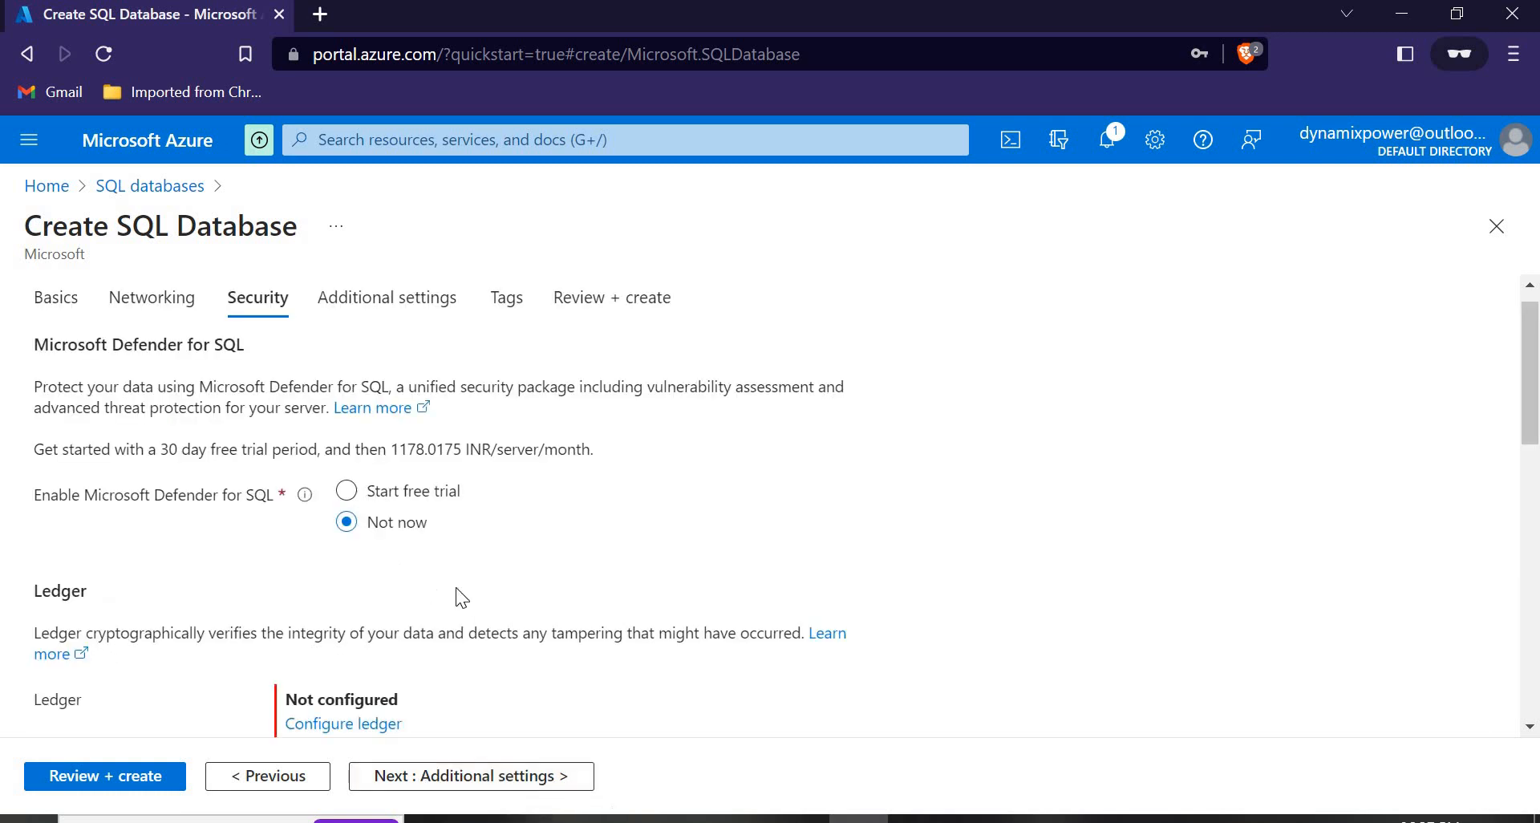
Keep Security and Additional settings defaults and review the summary estimating 384.63 INR per month.
scroll(455, 587, down, 10)
scroll(430, 615, down, 1)
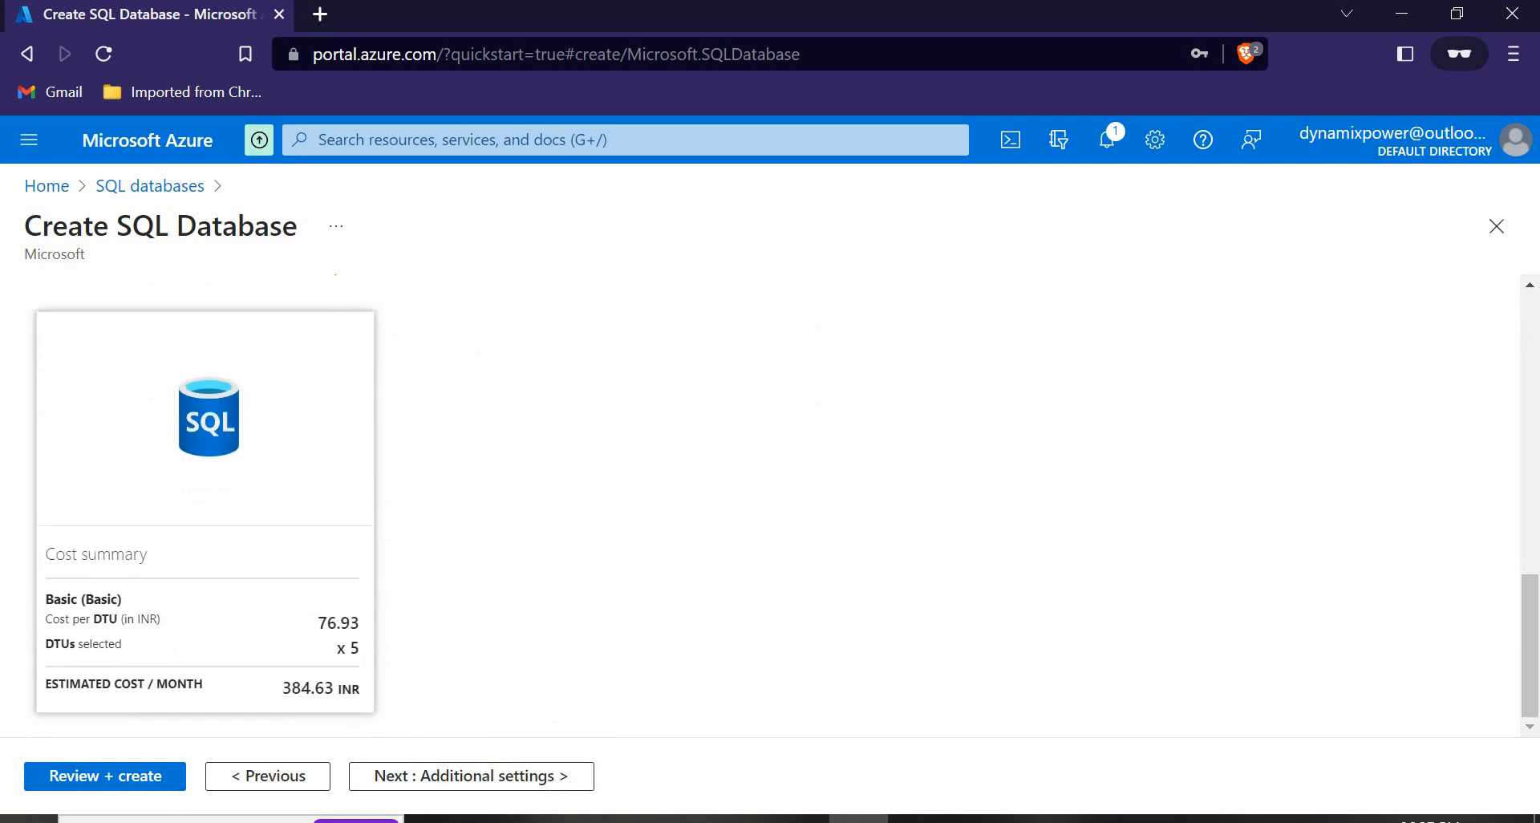
click(423, 791)
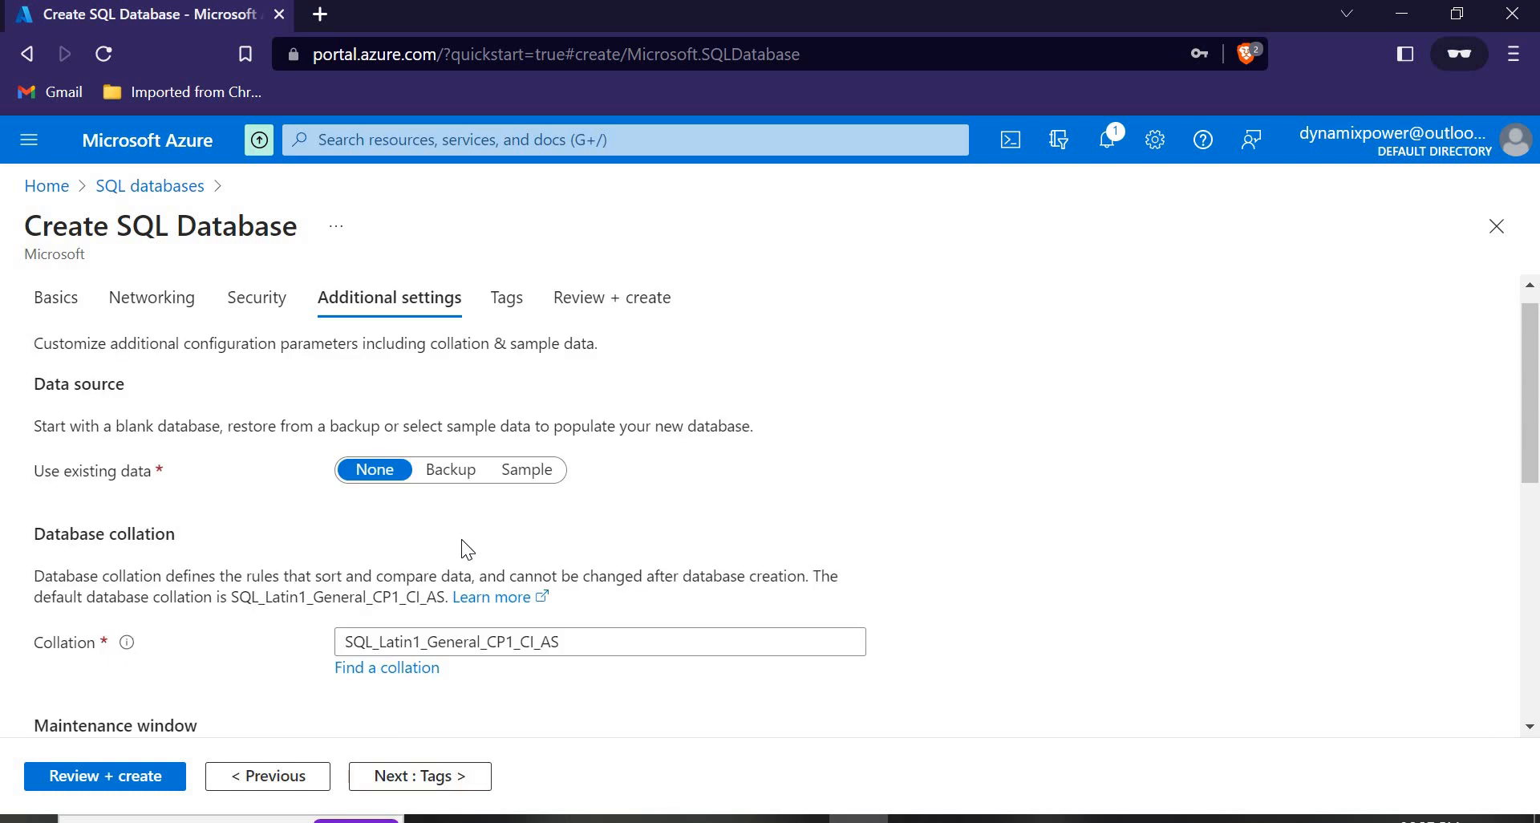
scroll(462, 541, down, 8)
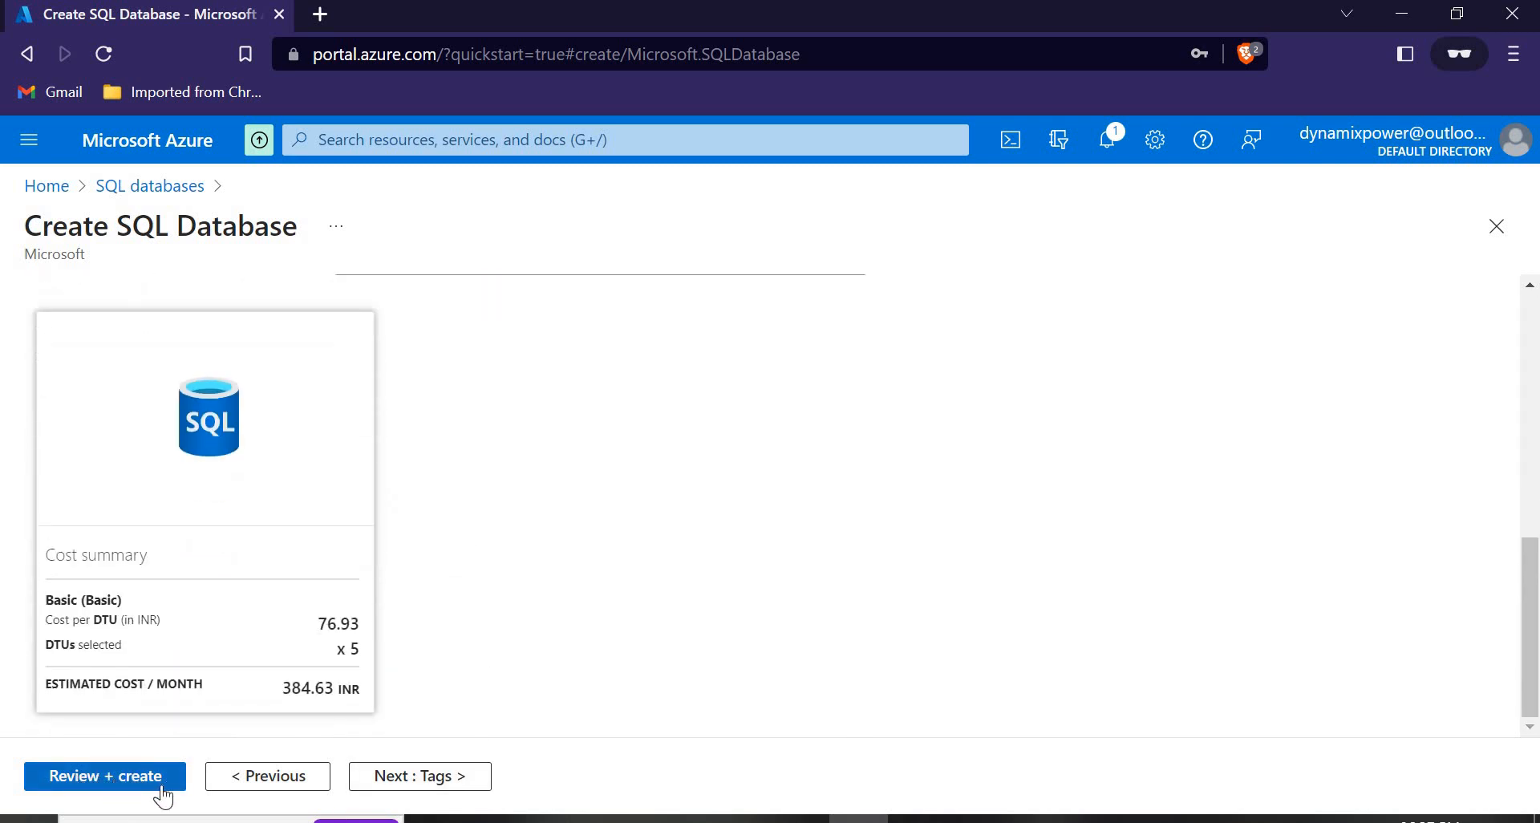
click(114, 778)
scroll(375, 665, up, 2)
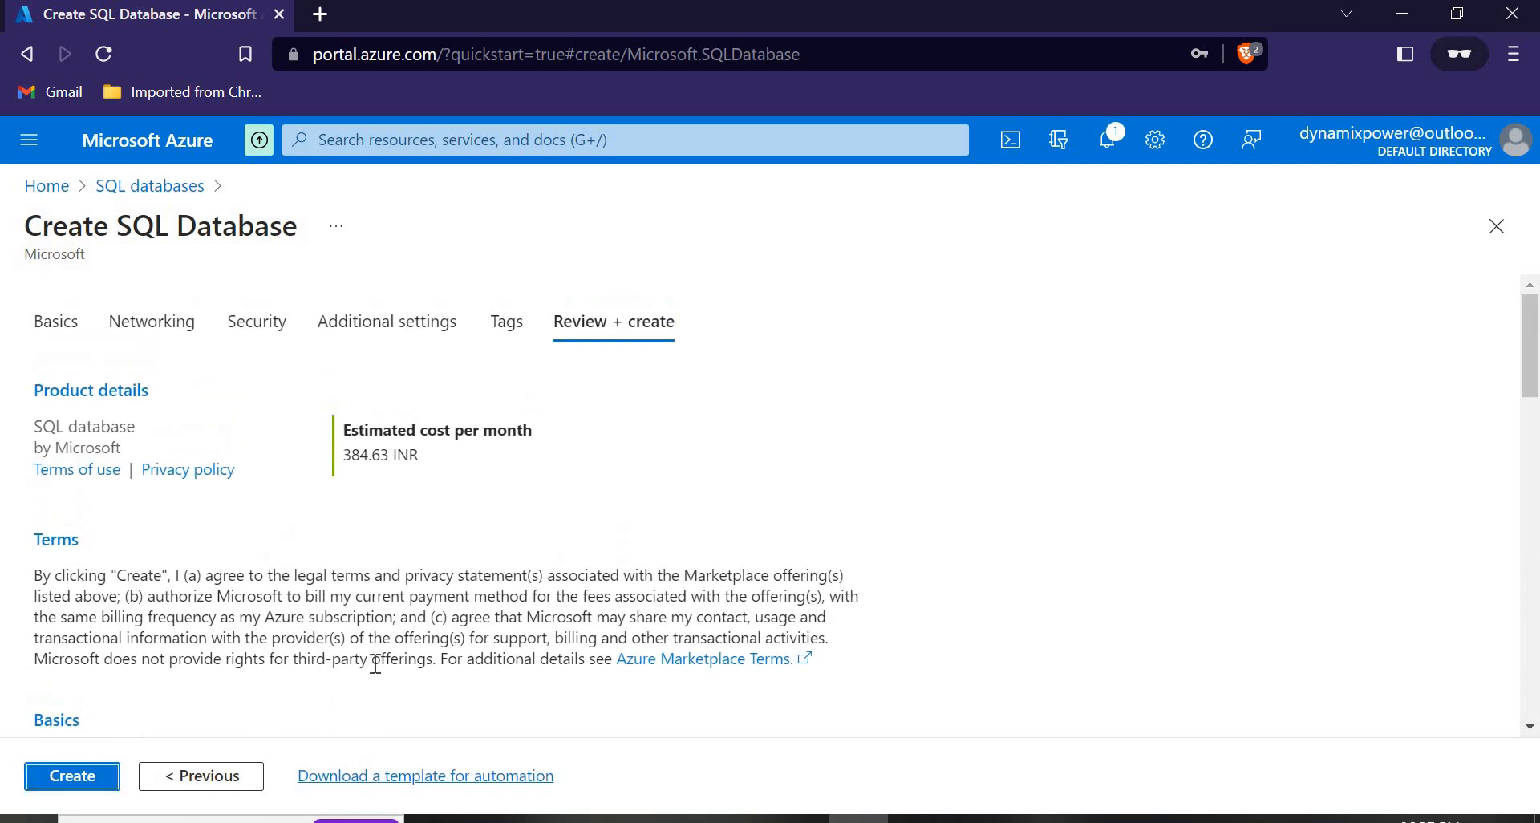
scroll(1197, 519, down, 8)
scroll(1197, 519, up, 8)
scroll(1197, 519, up, 1)
scroll(1306, 357, down, 10)
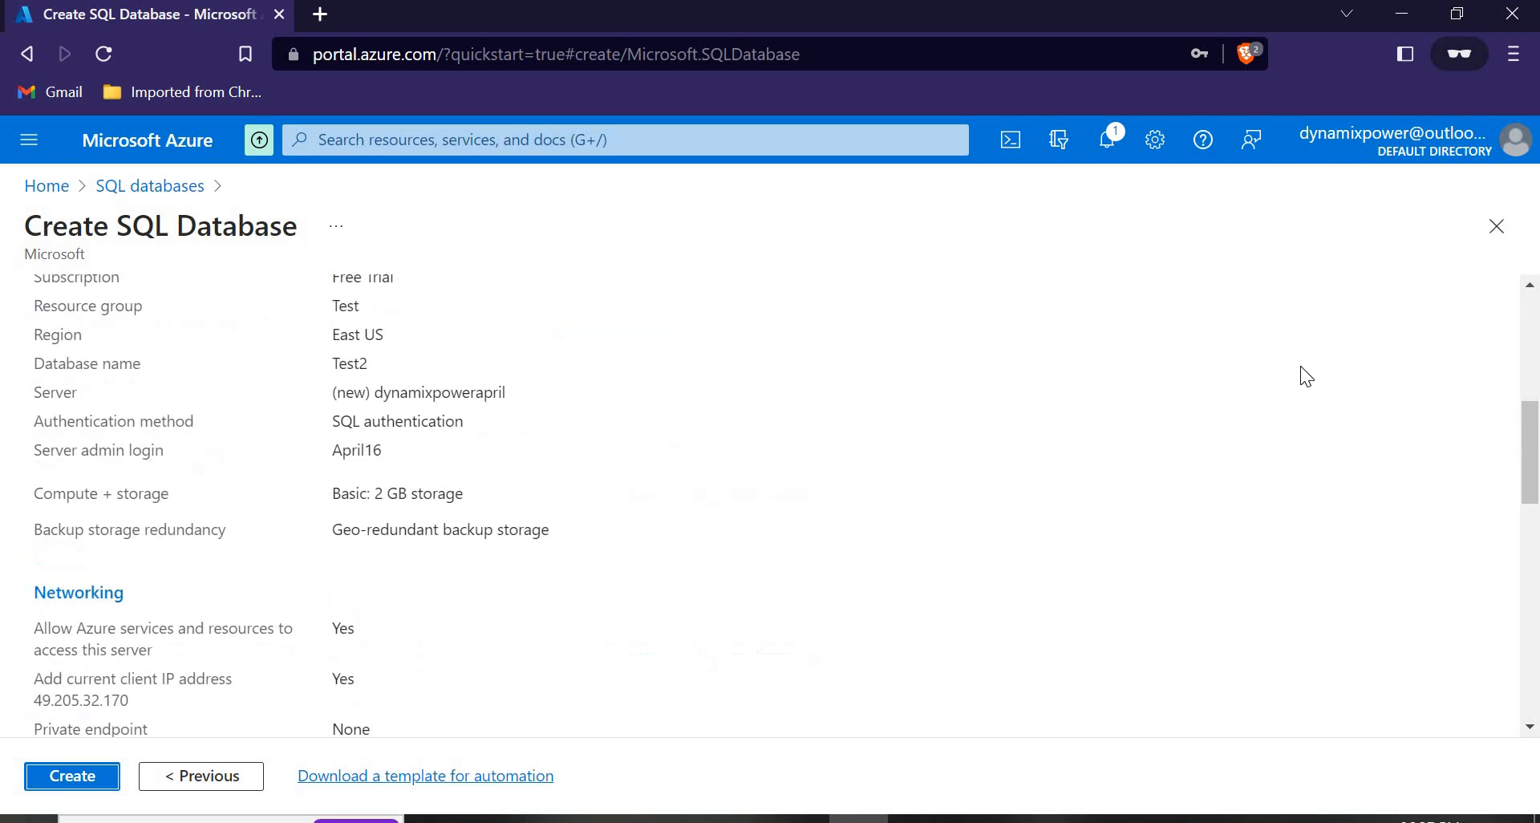
Submit the Test2 database for creation and duplicate the portal browser tab.
click(85, 786)
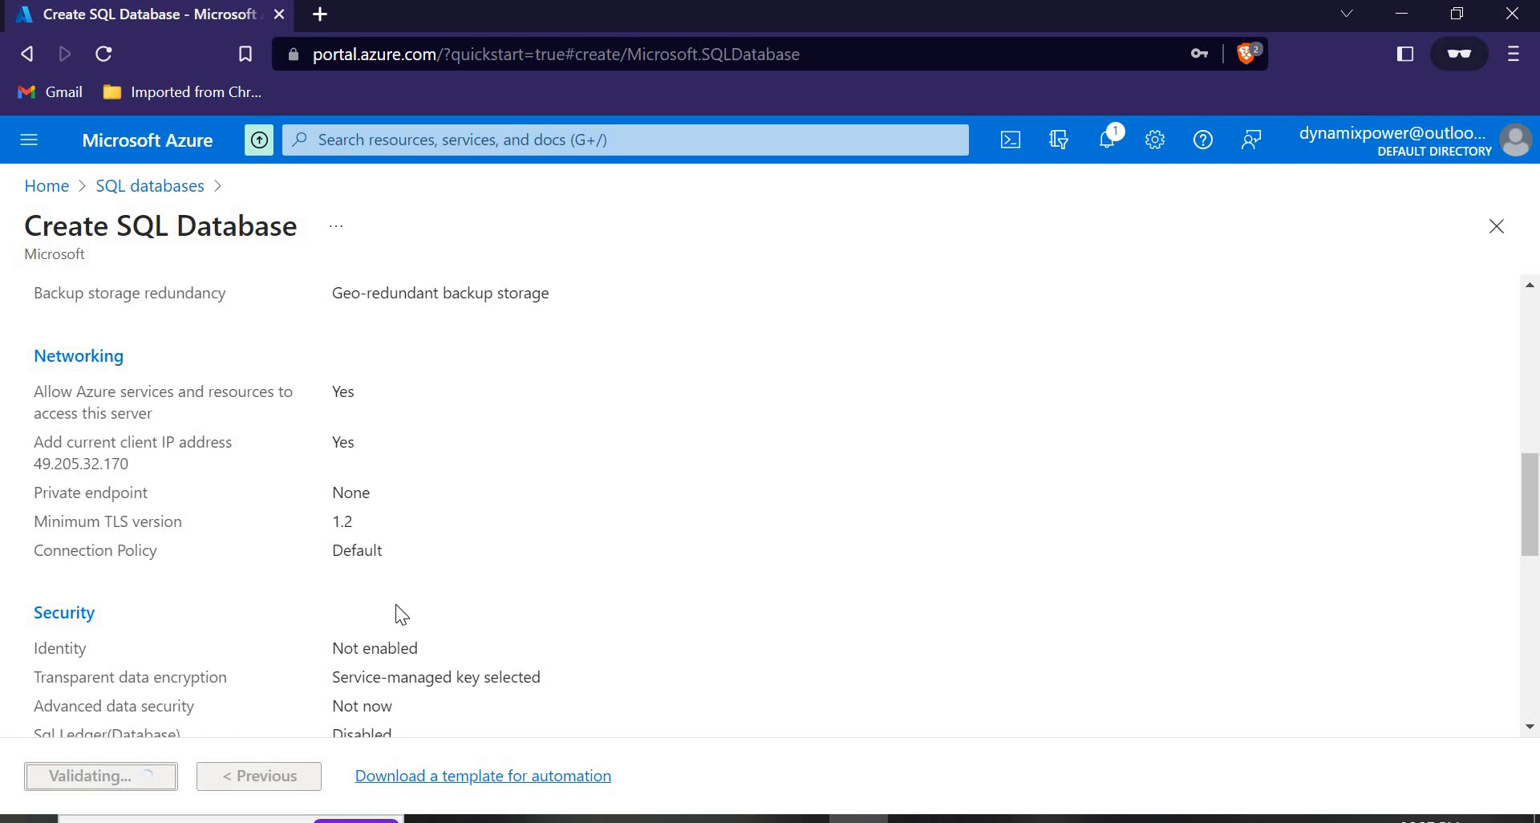
scroll(758, 477, up, 6)
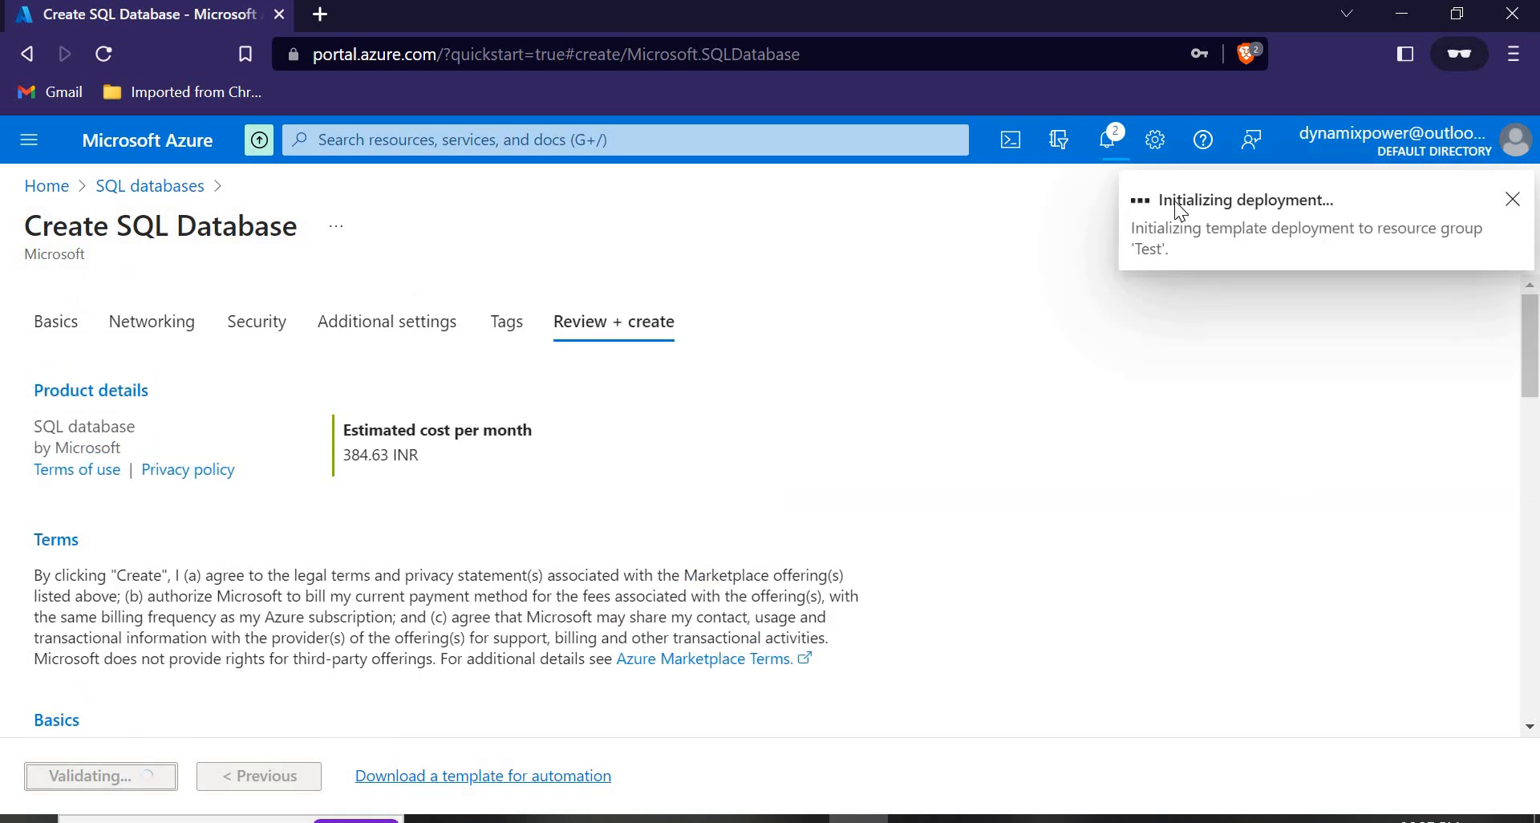
right_click(207, 12)
click(283, 188)
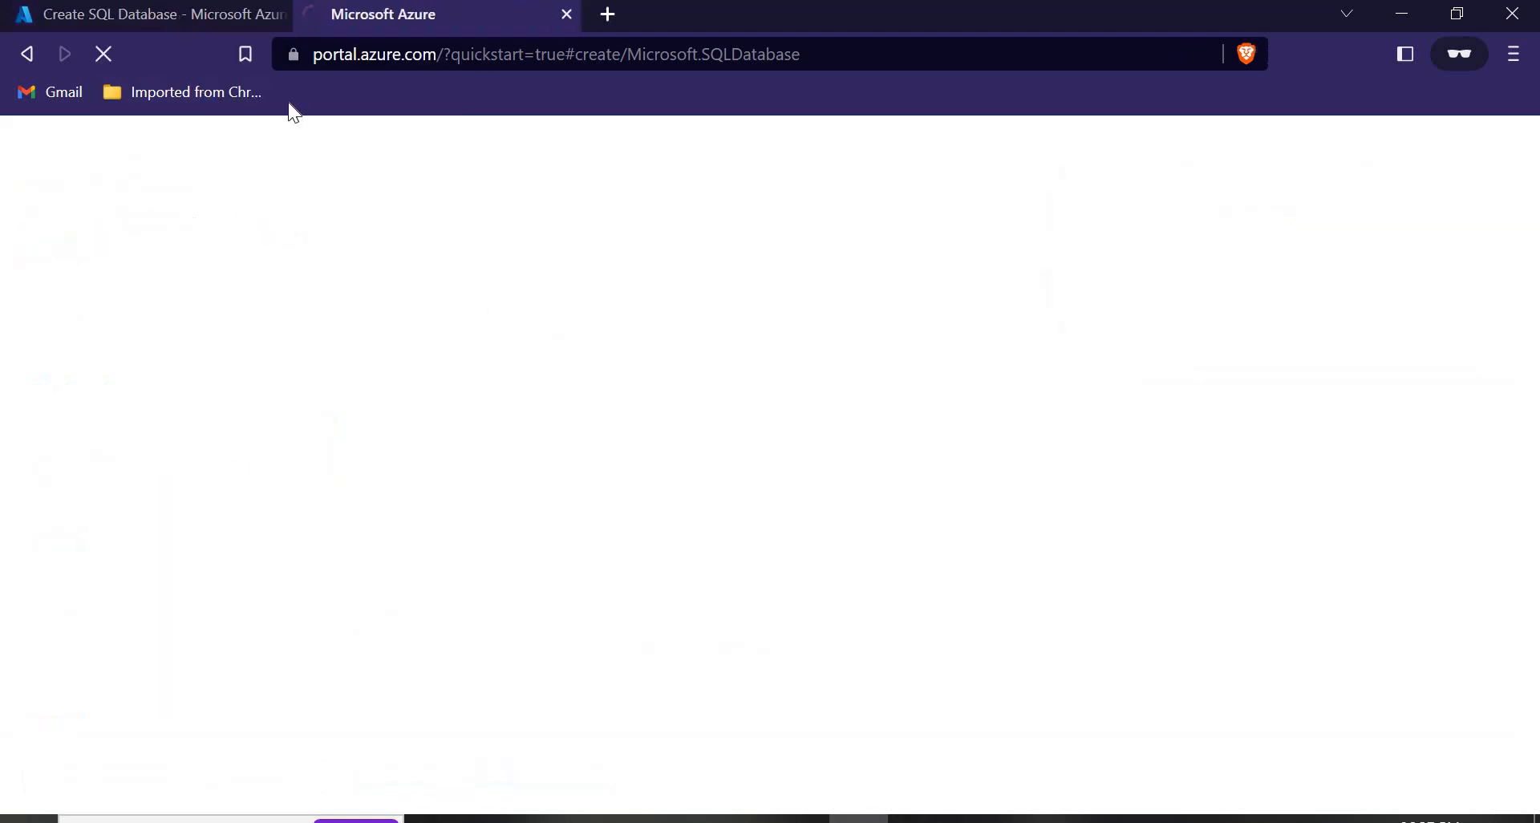
Open the Test2 deployment progress page, then switch to the duplicated tab.
key(ctrl+shift+Tab)
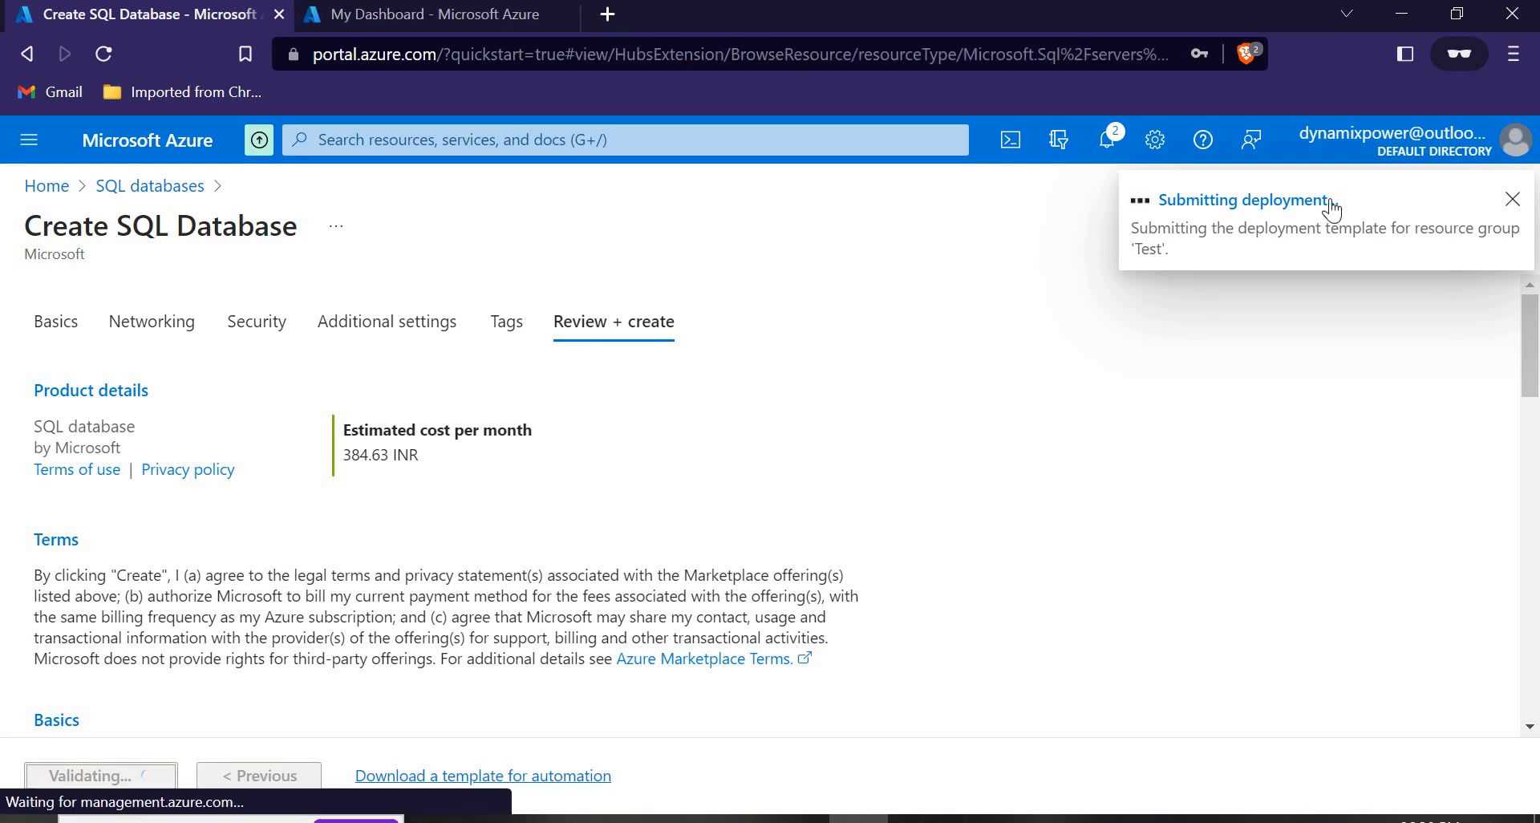
click(1213, 202)
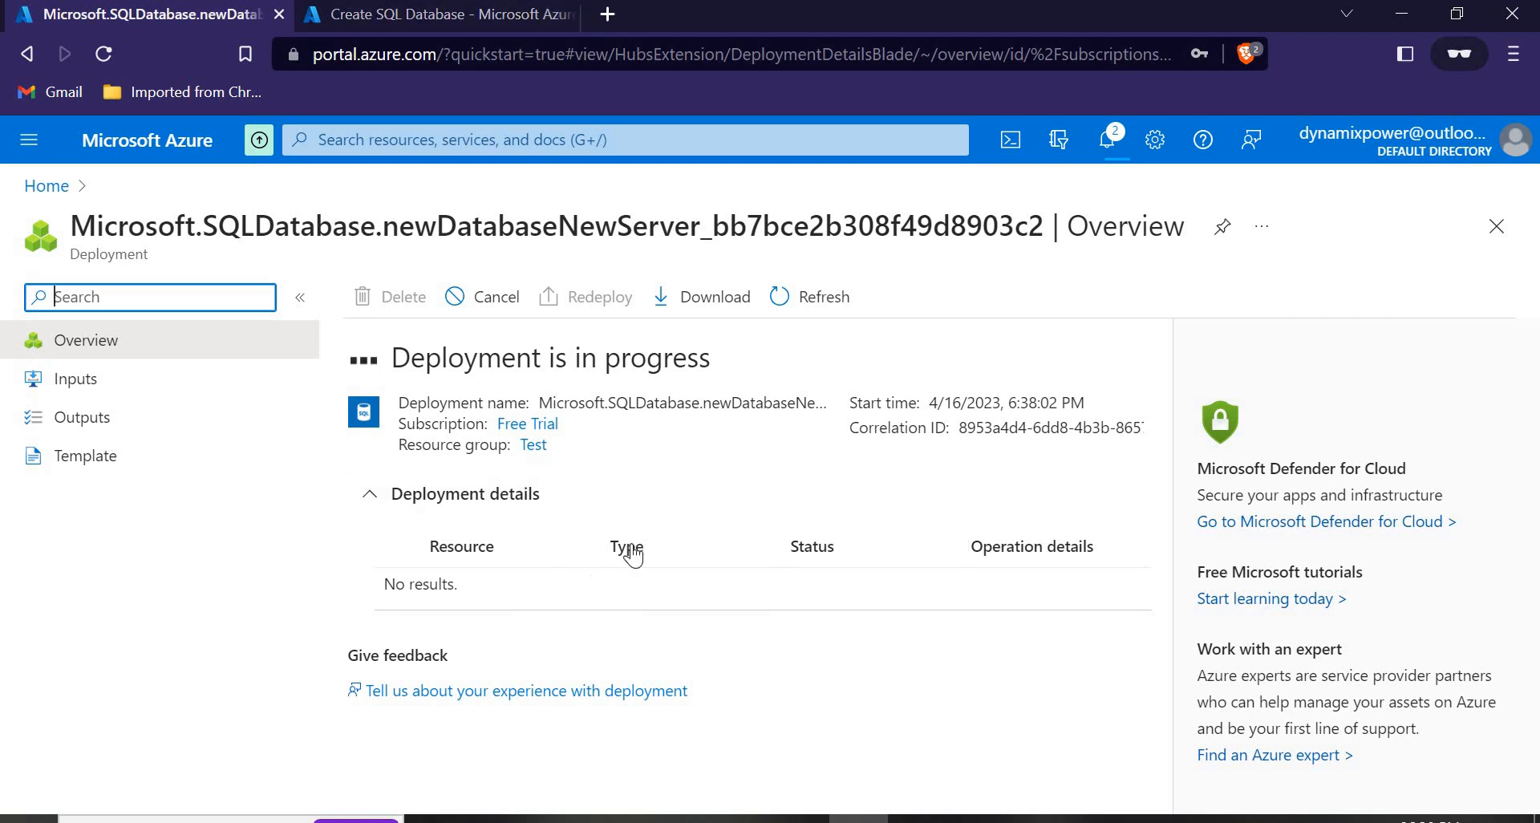
click(406, 18)
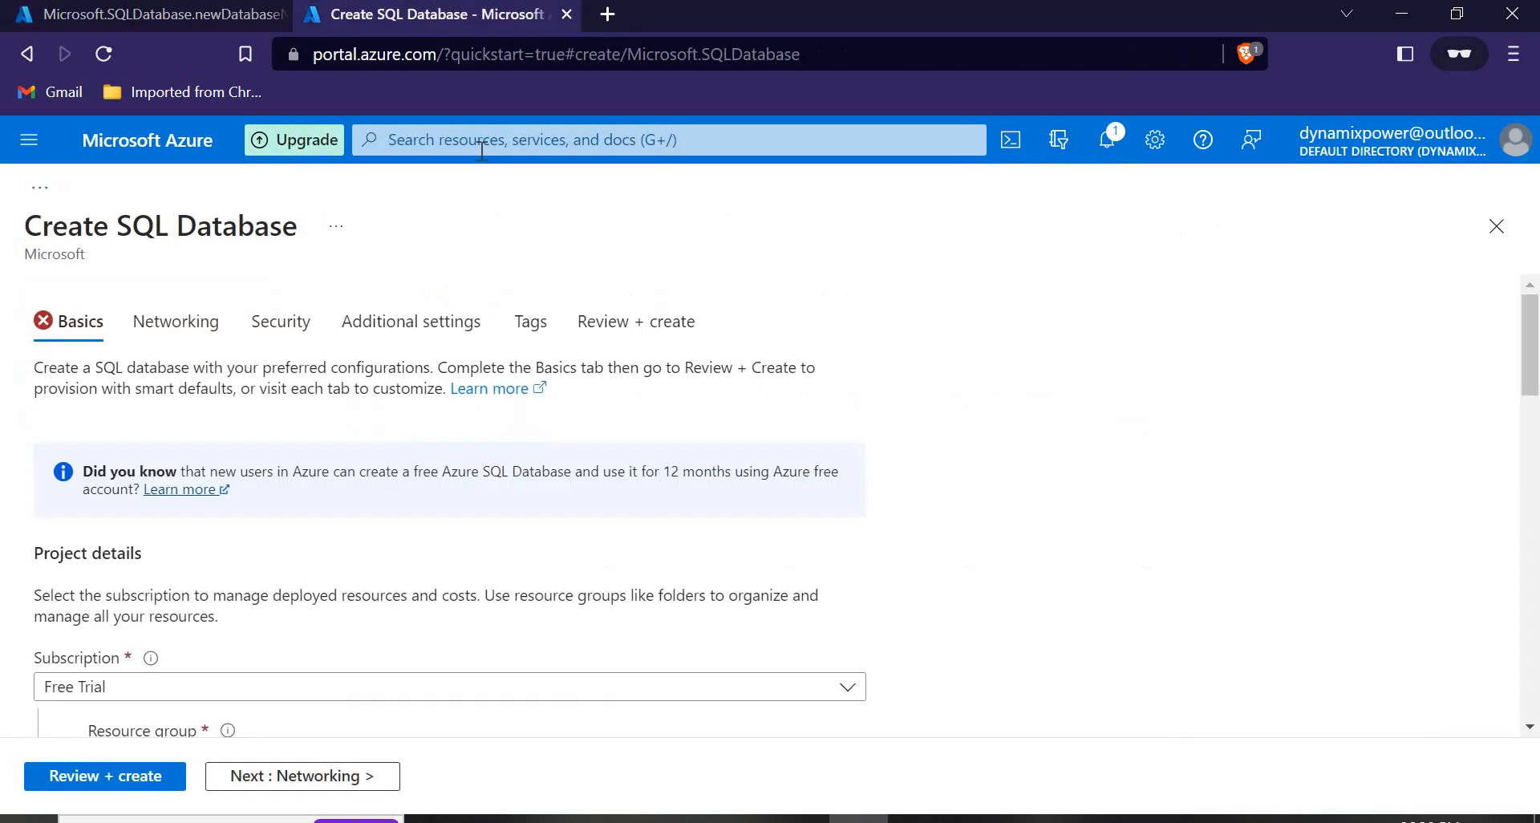
Refresh the Test2 deployment status, then open SQLDemo's overview from the SQL databases list.
click(120, 150)
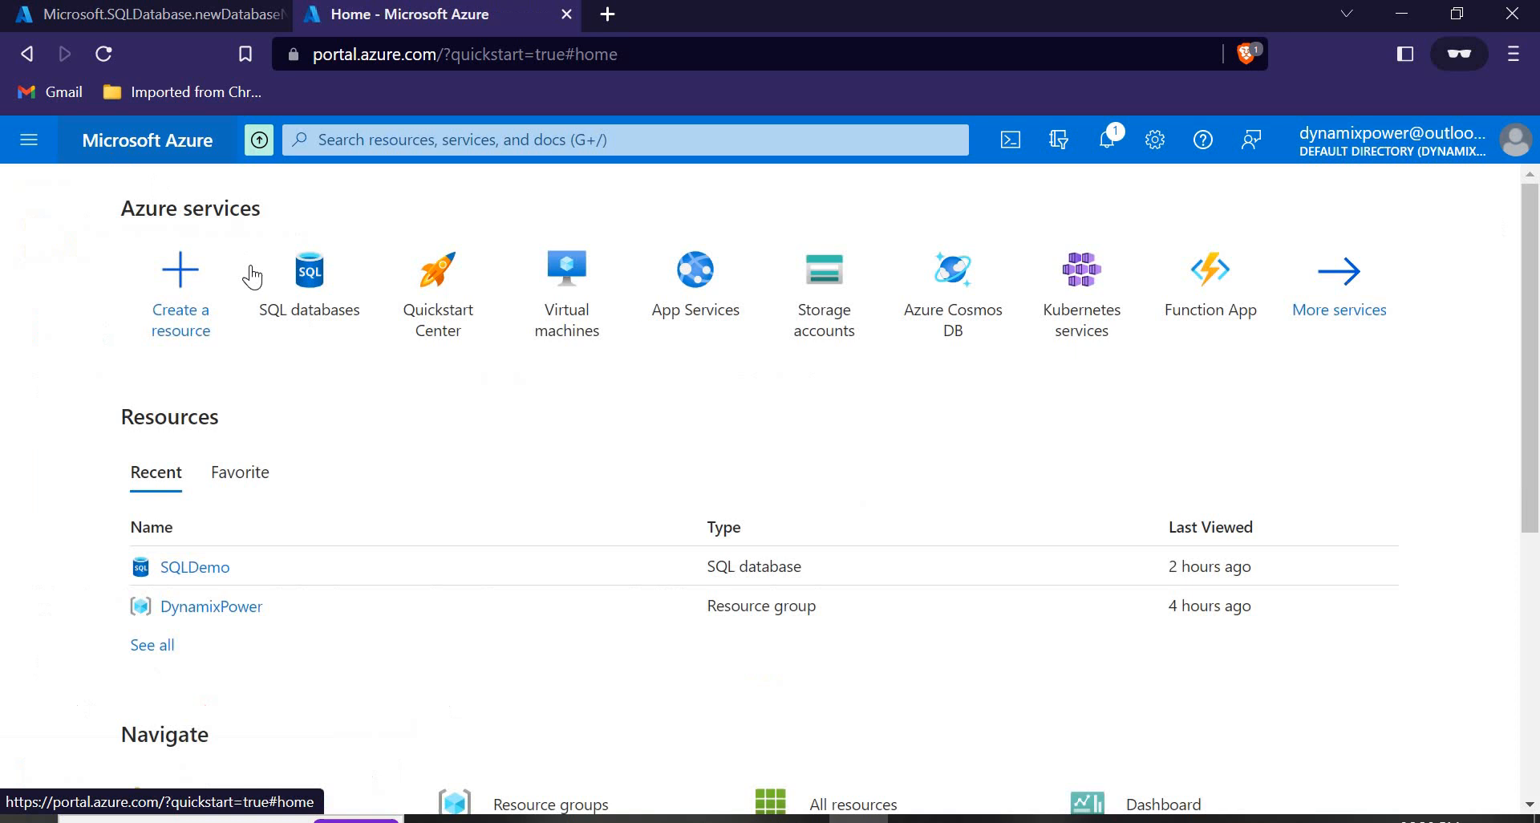
click(313, 297)
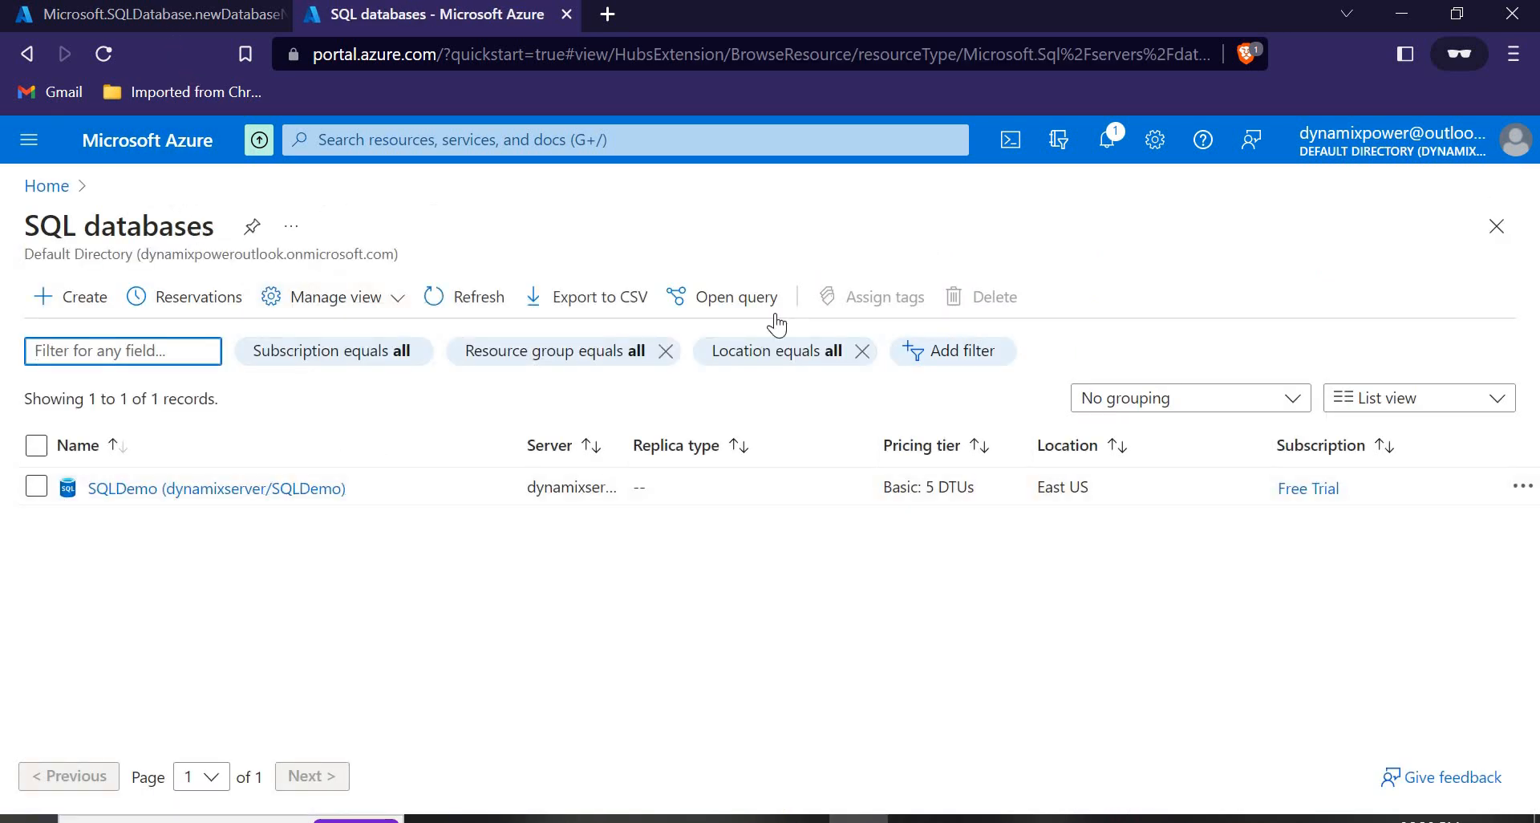
click(175, 16)
click(820, 297)
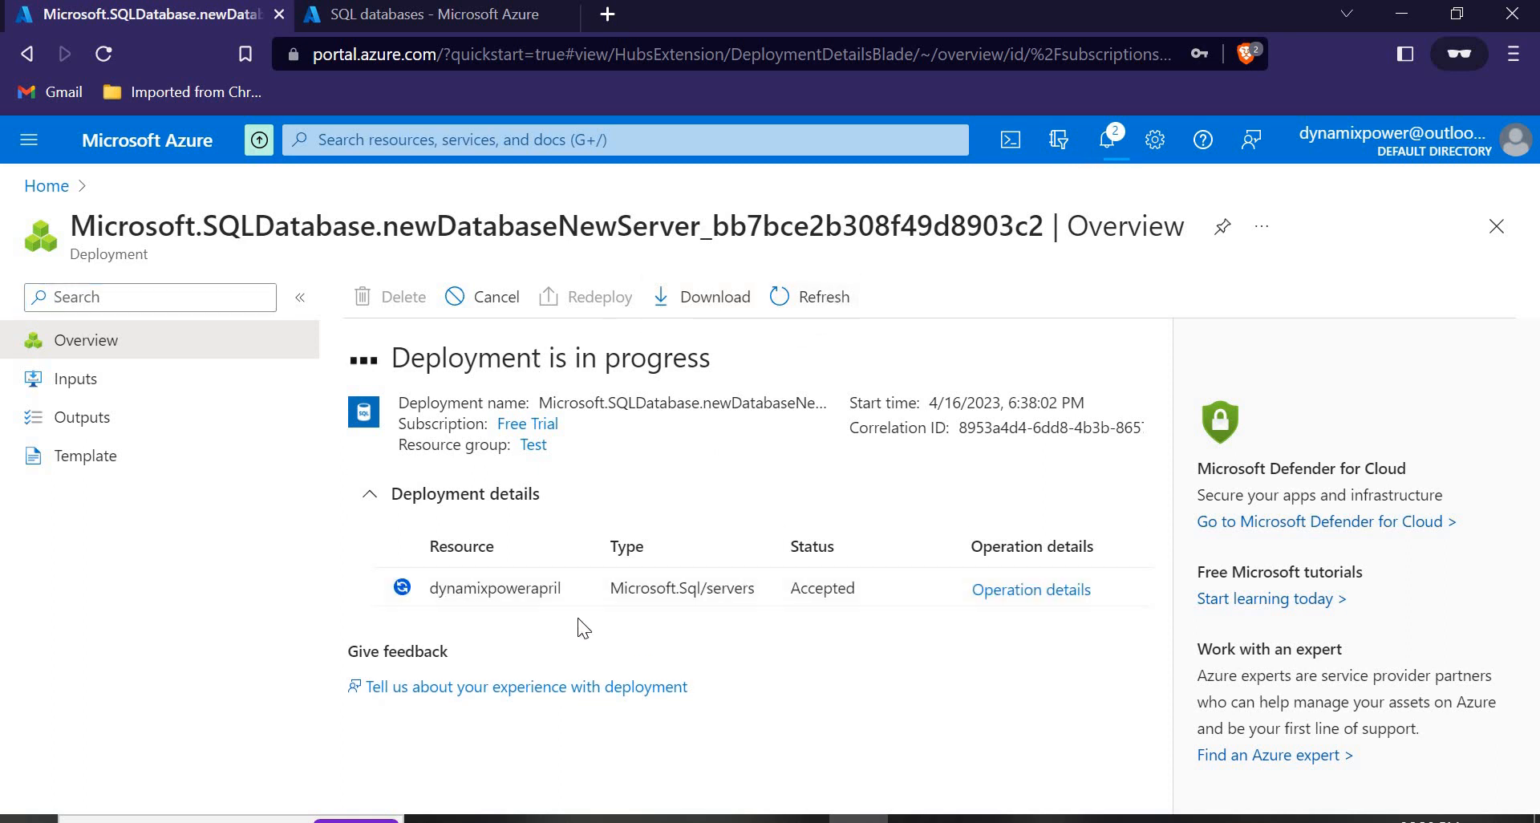
click(459, 12)
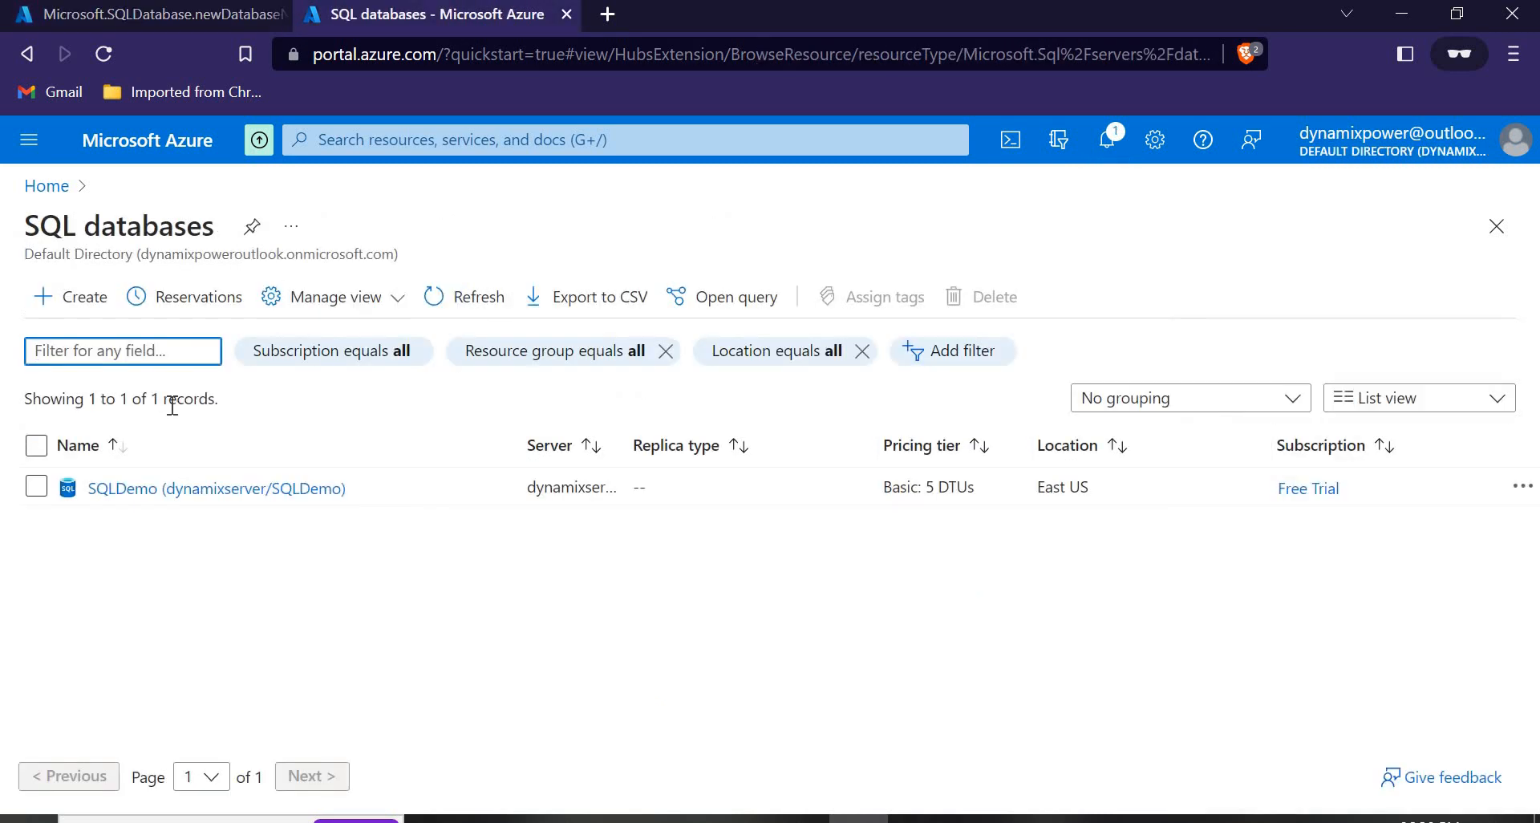
click(186, 490)
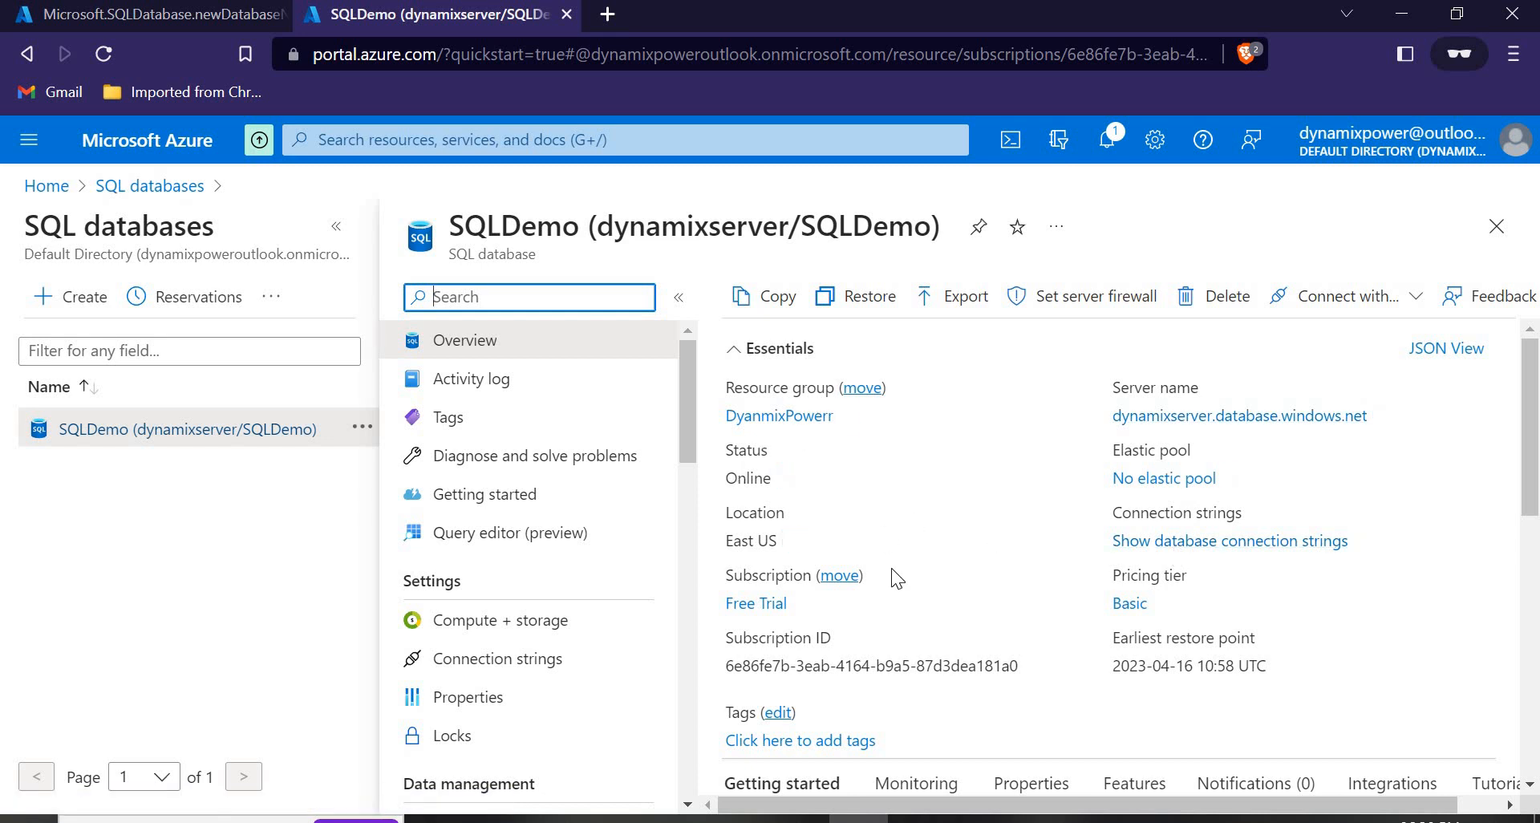
Copy the server name dynamixserver.database.windows.net from the SQLDemo overview page.
scroll(897, 566, down, 5)
scroll(961, 580, up, 2)
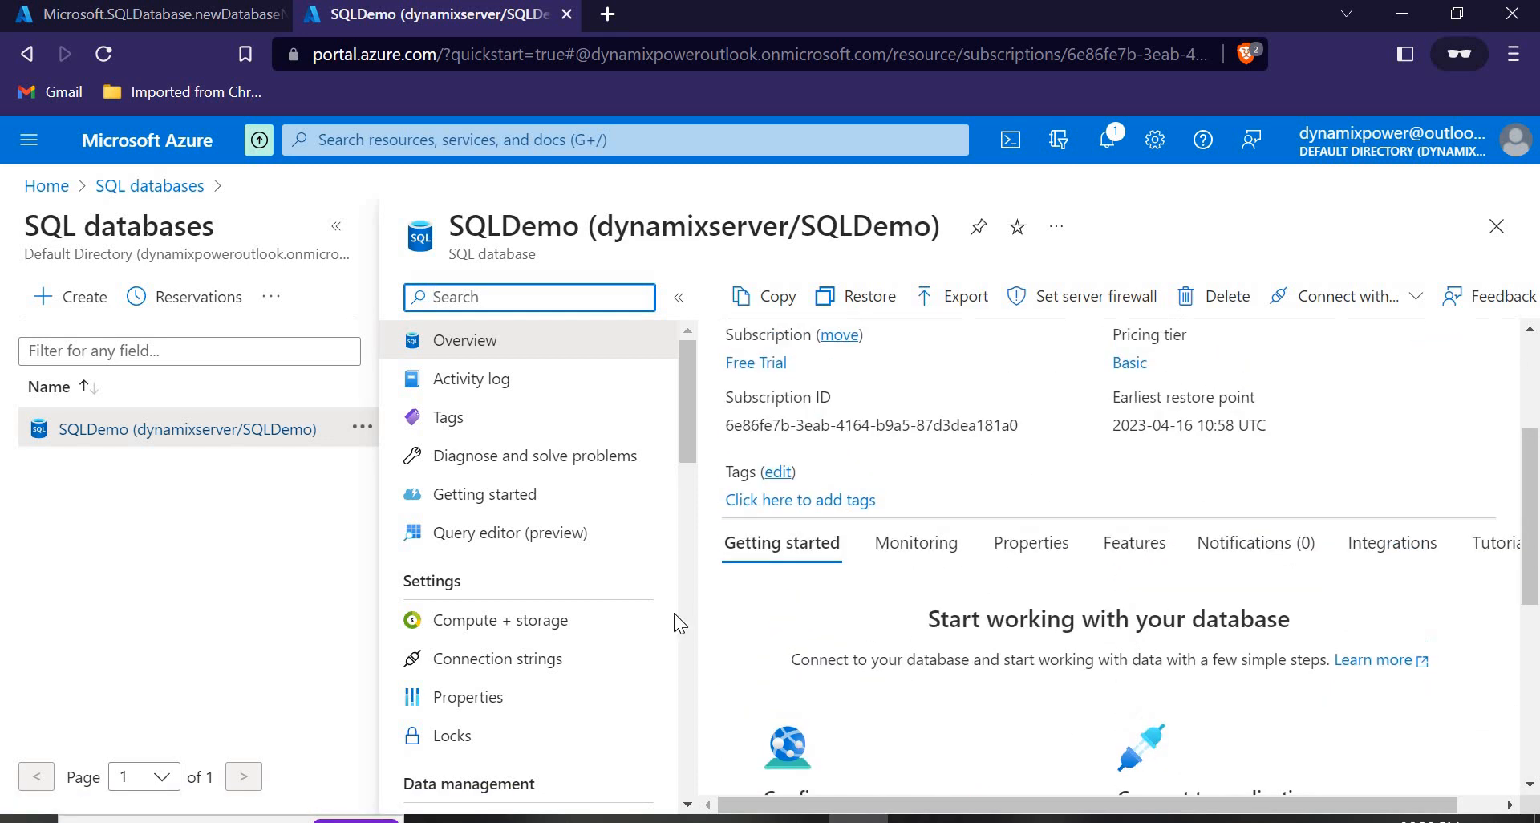
scroll(521, 612, down, 3)
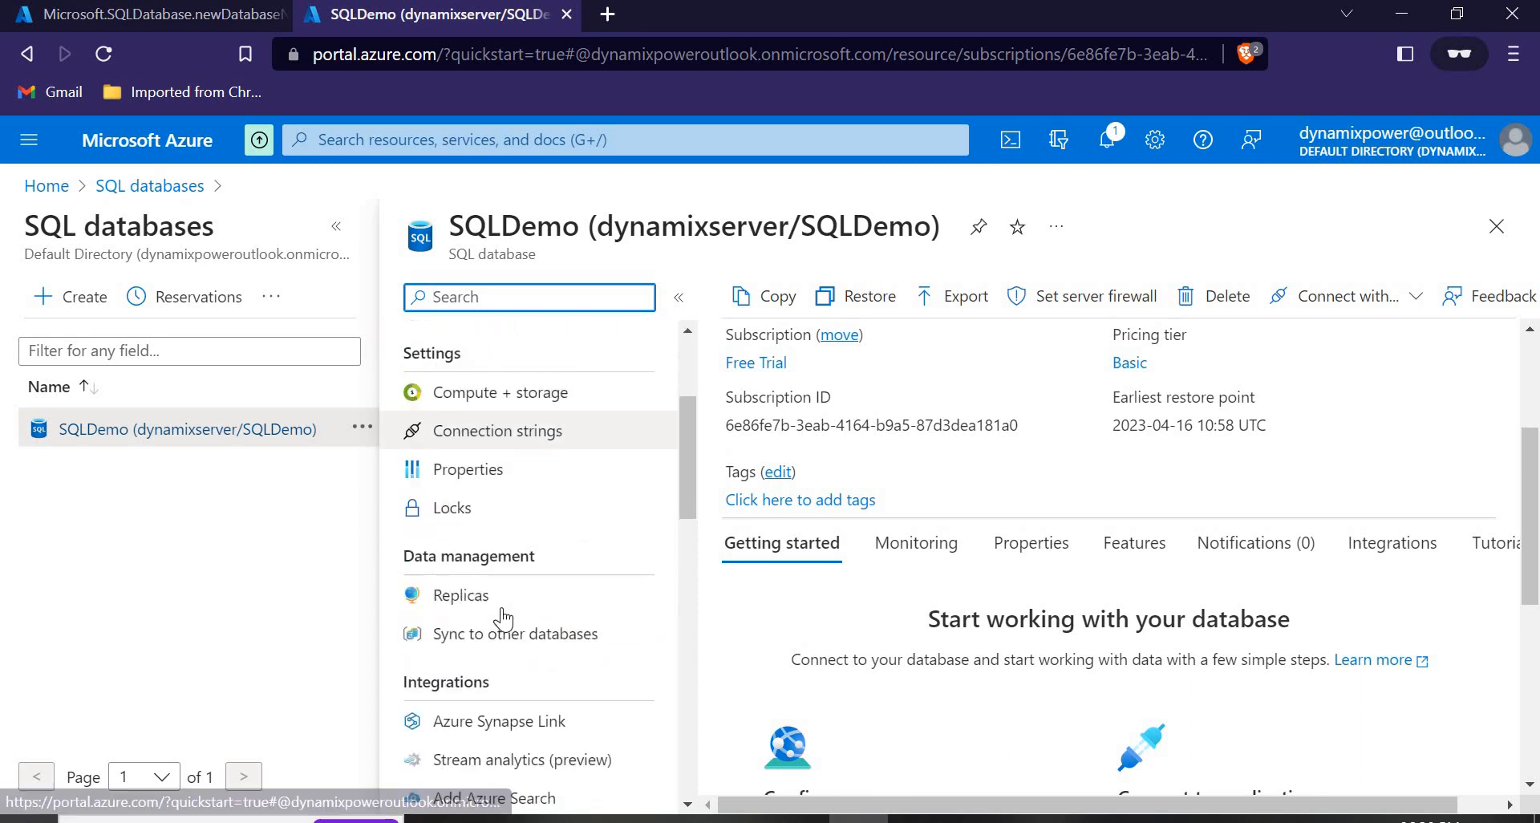
scroll(501, 597, down, 3)
scroll(505, 585, down, 6)
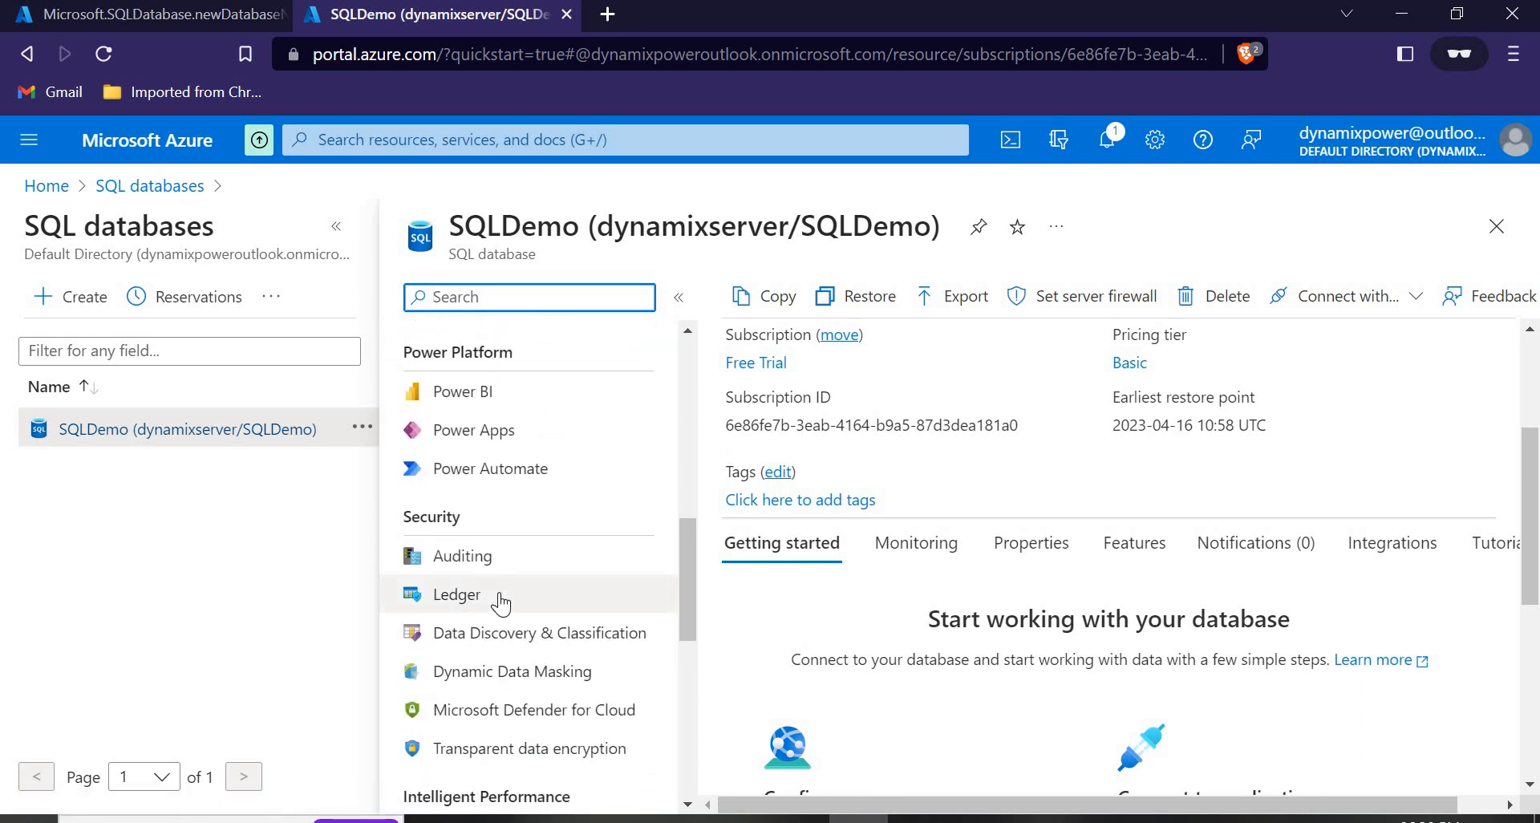
scroll(503, 562, up, 12)
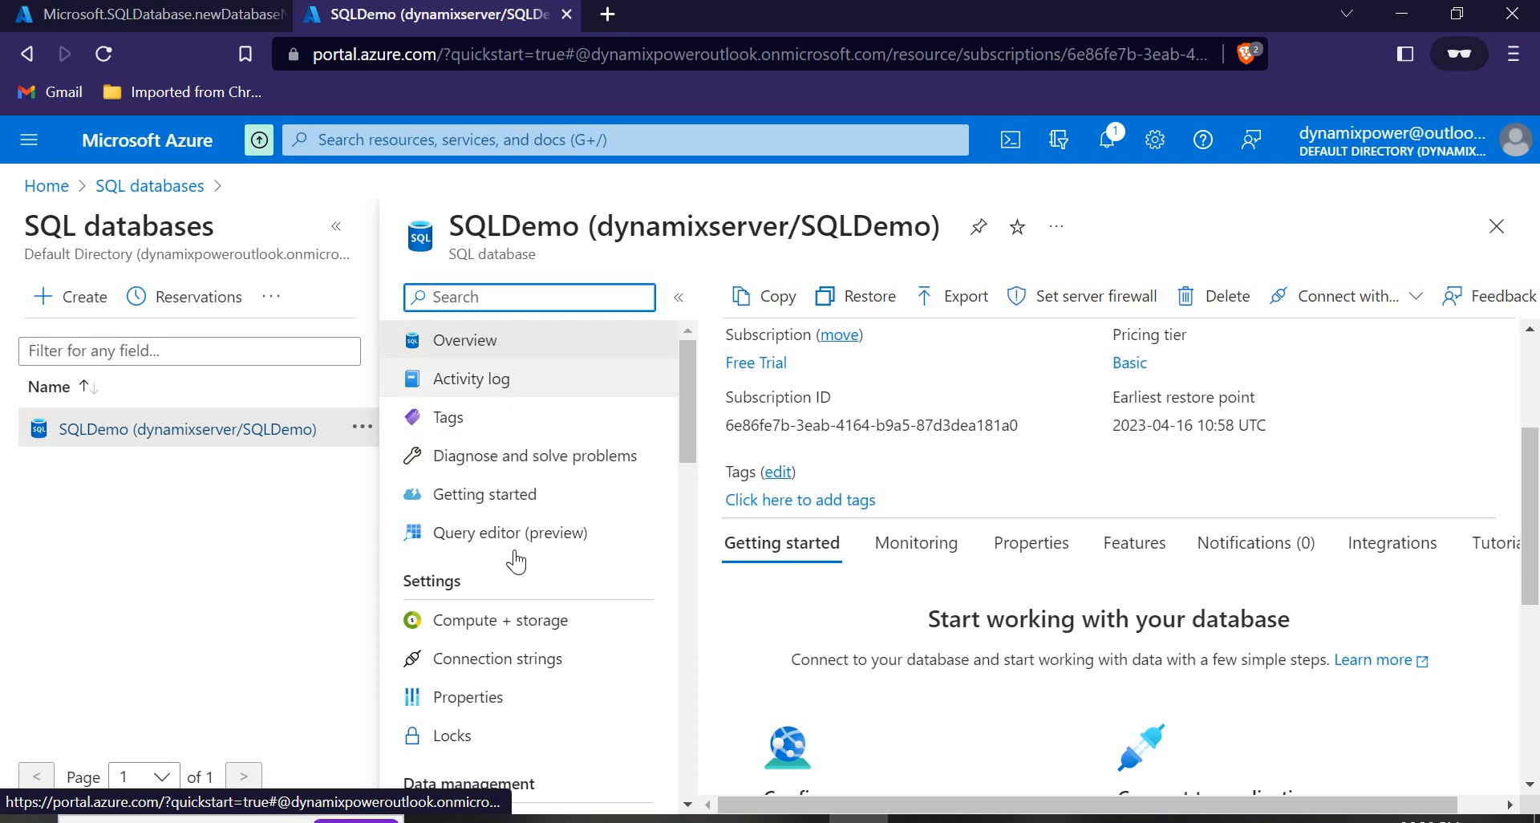
scroll(492, 720, down, 3)
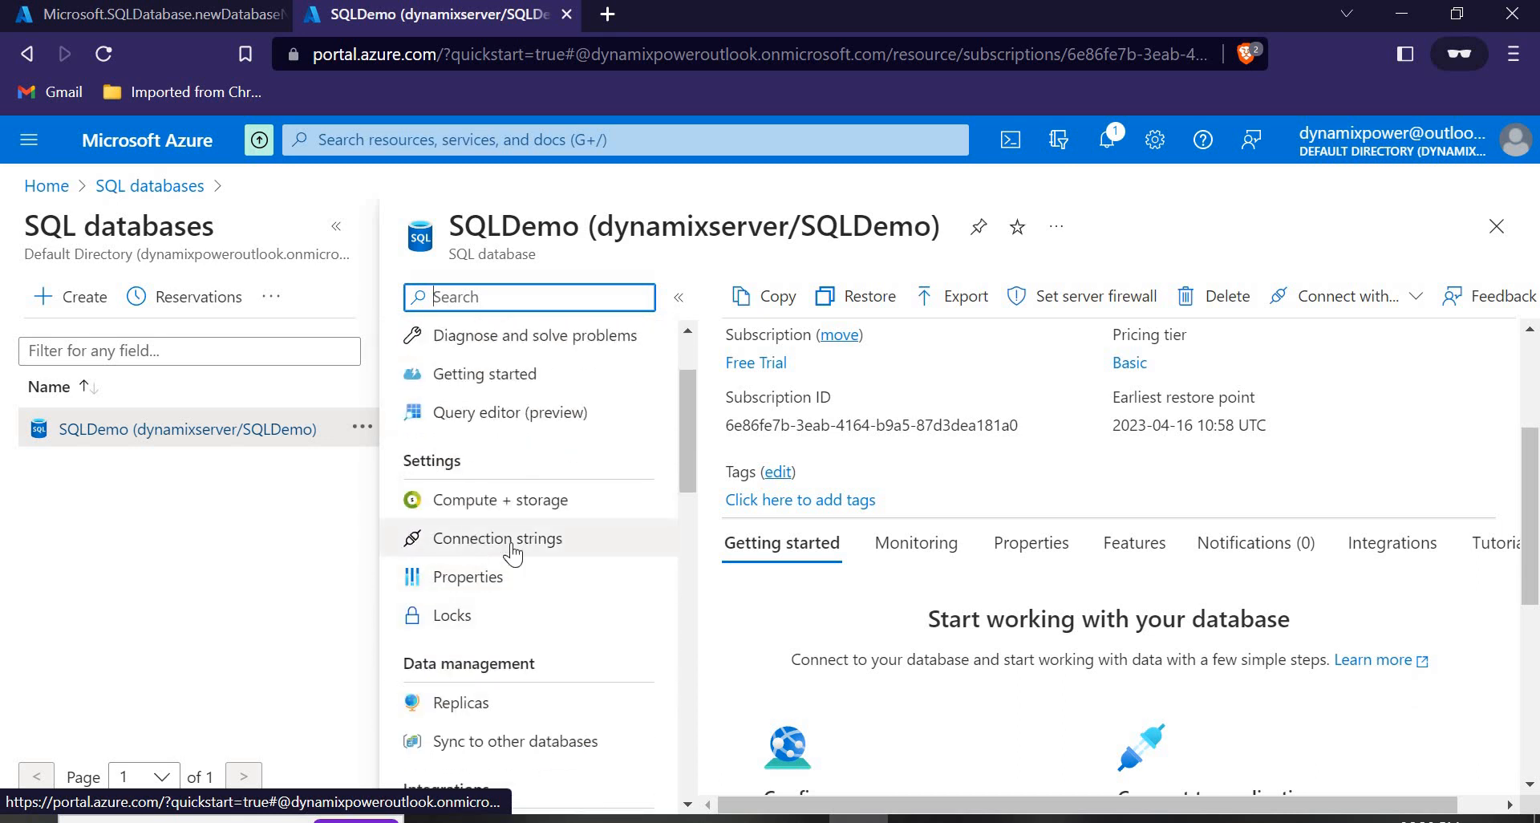
scroll(481, 593, down, 1)
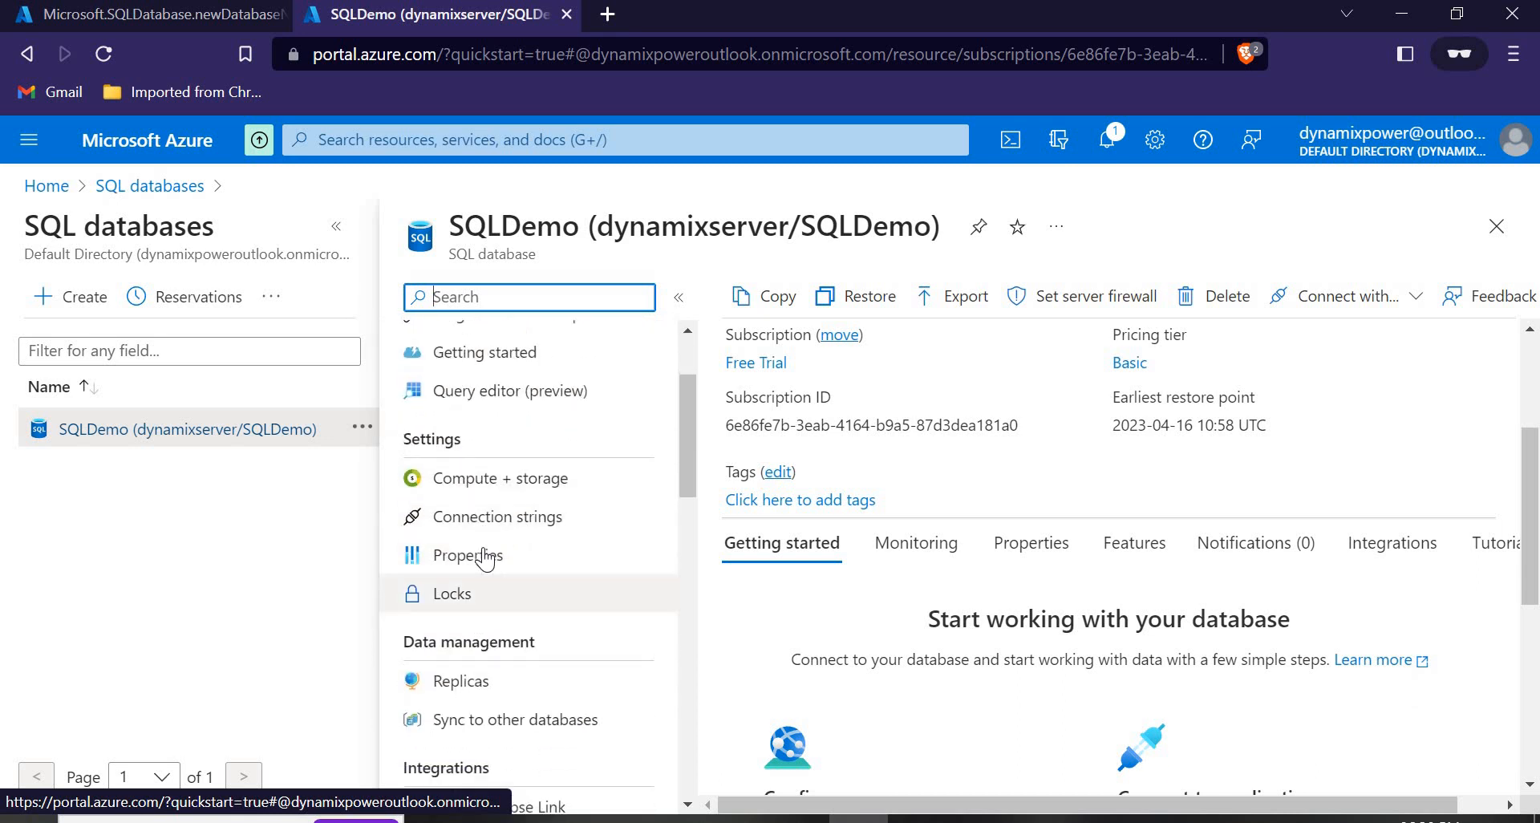
scroll(690, 536, up, 4)
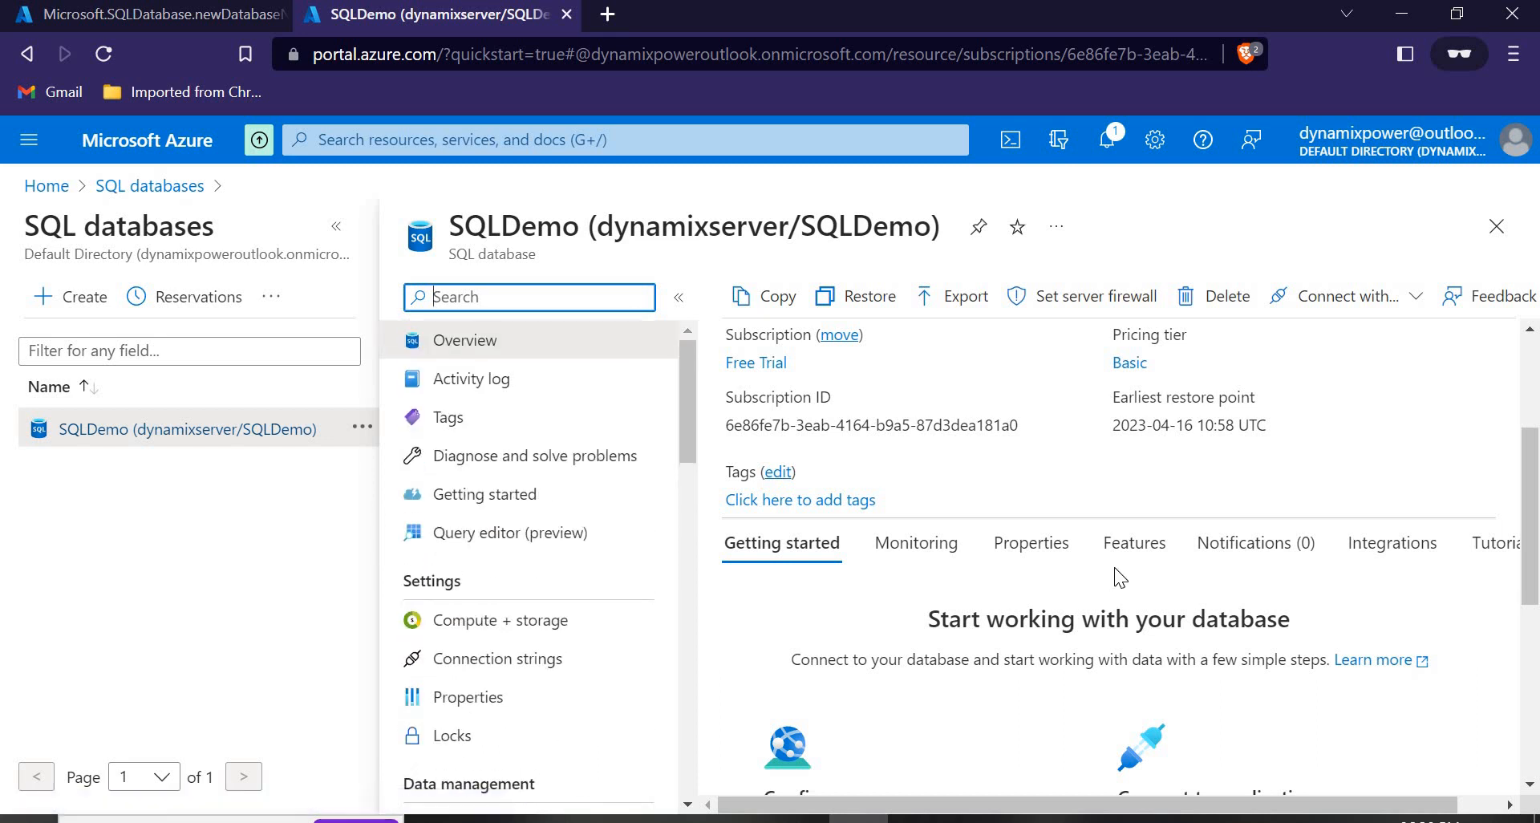
scroll(1118, 576, up, 3)
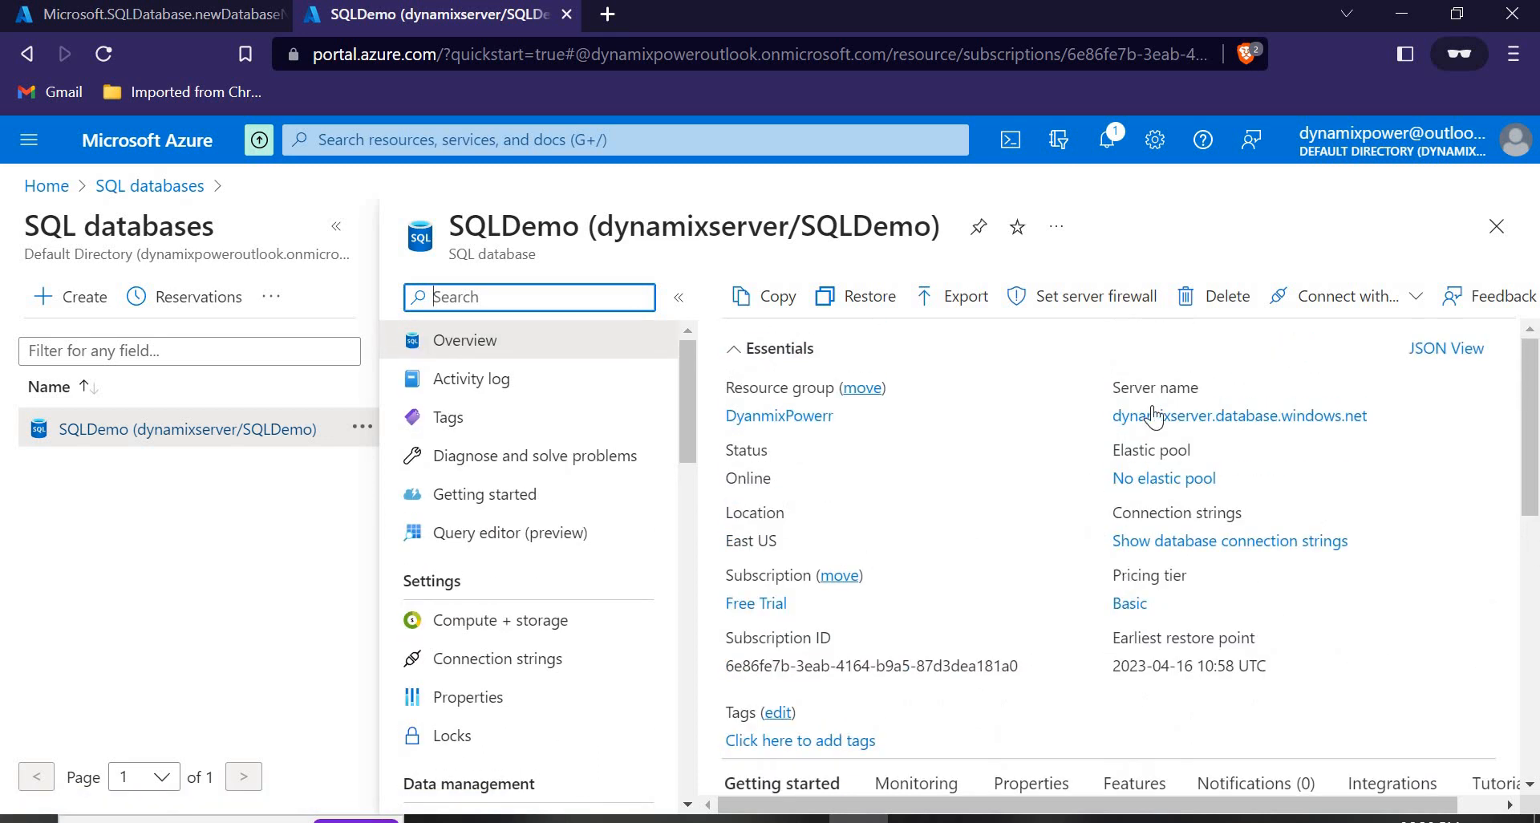
mouse_move(1349, 417)
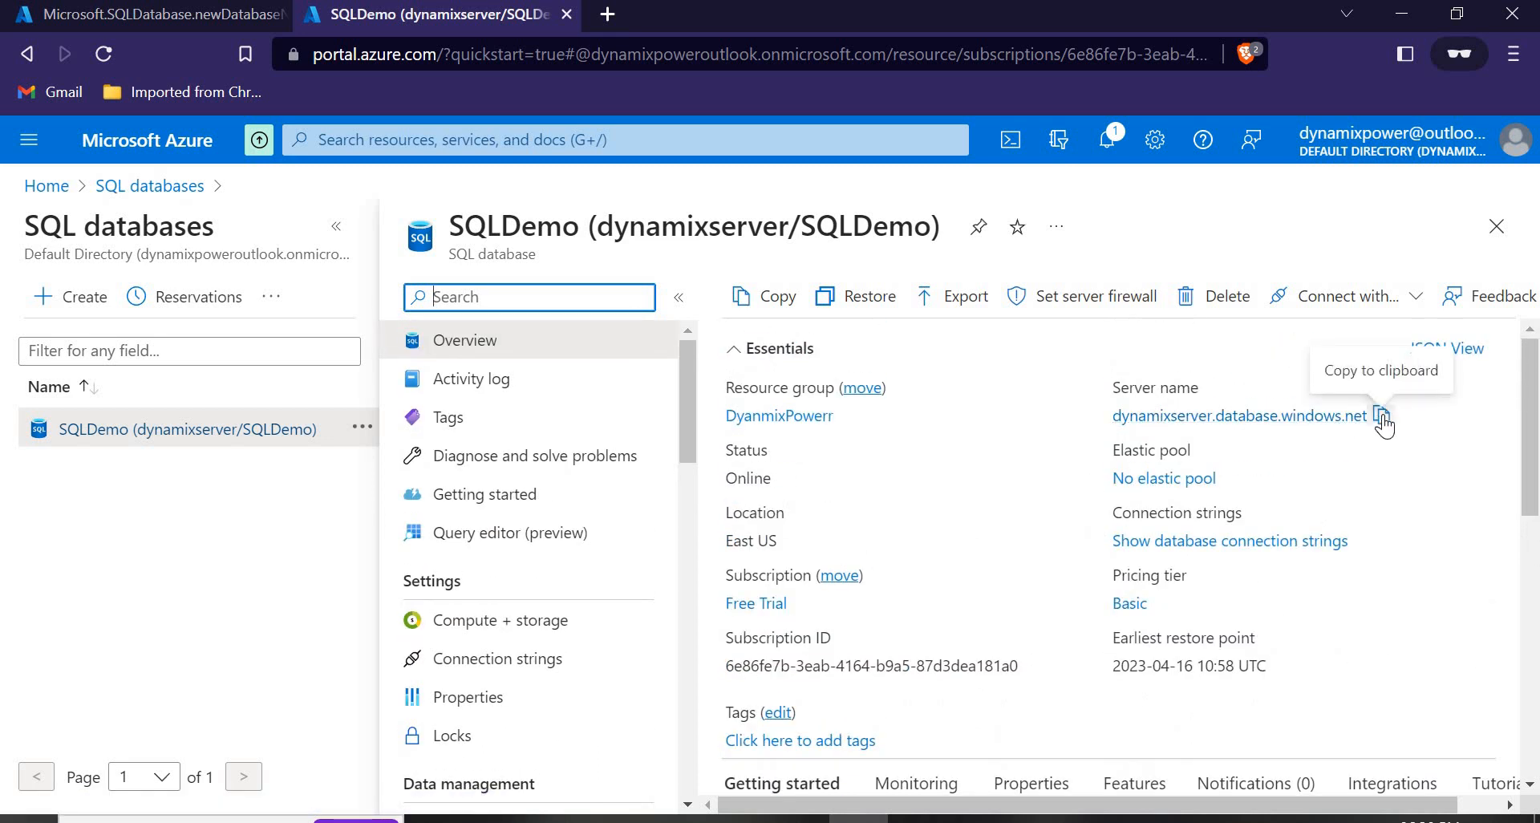
click(1381, 415)
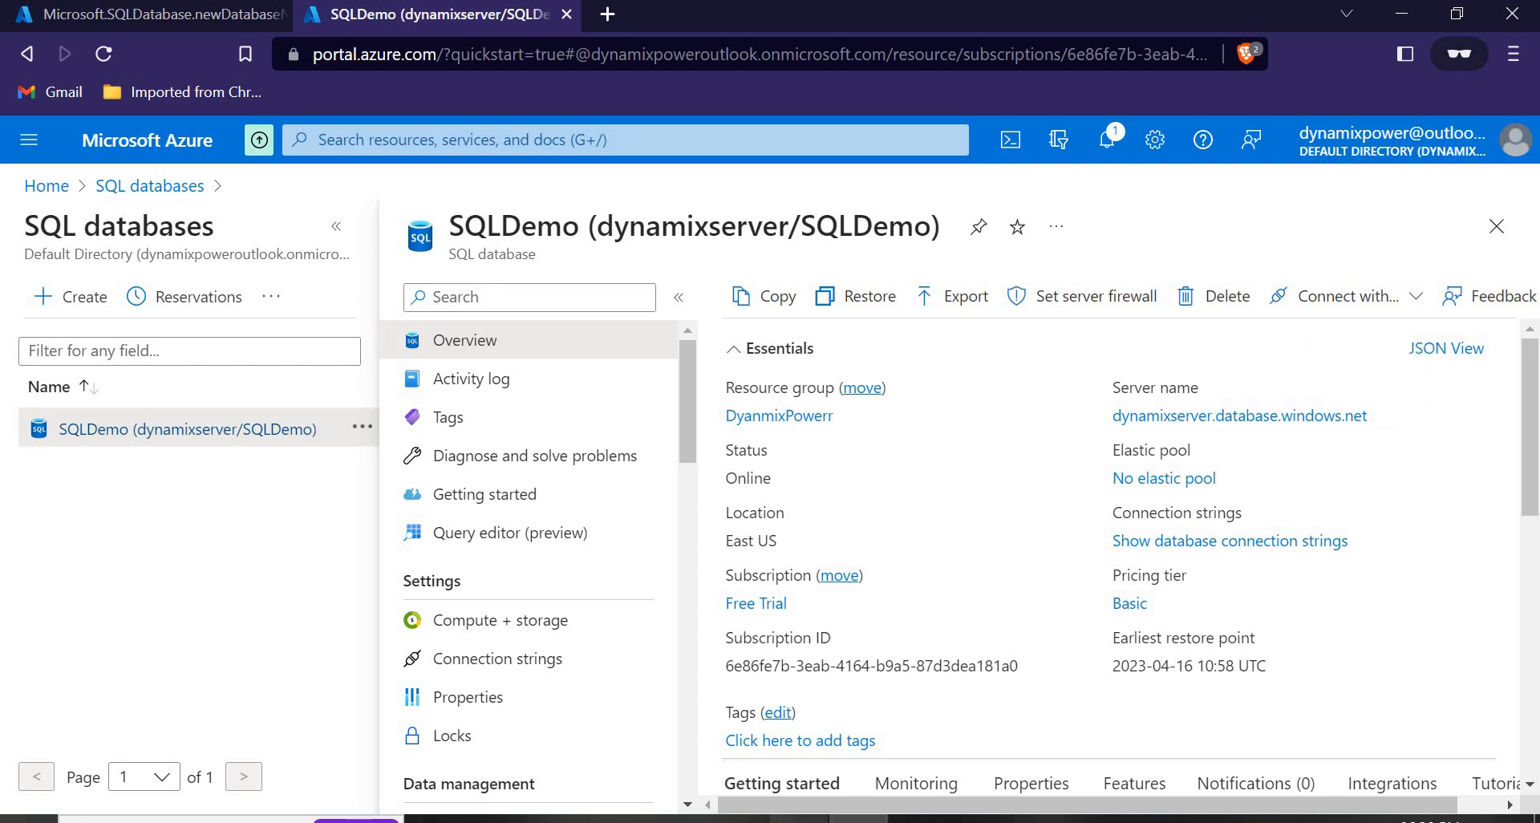
mouse_move(1036, 584)
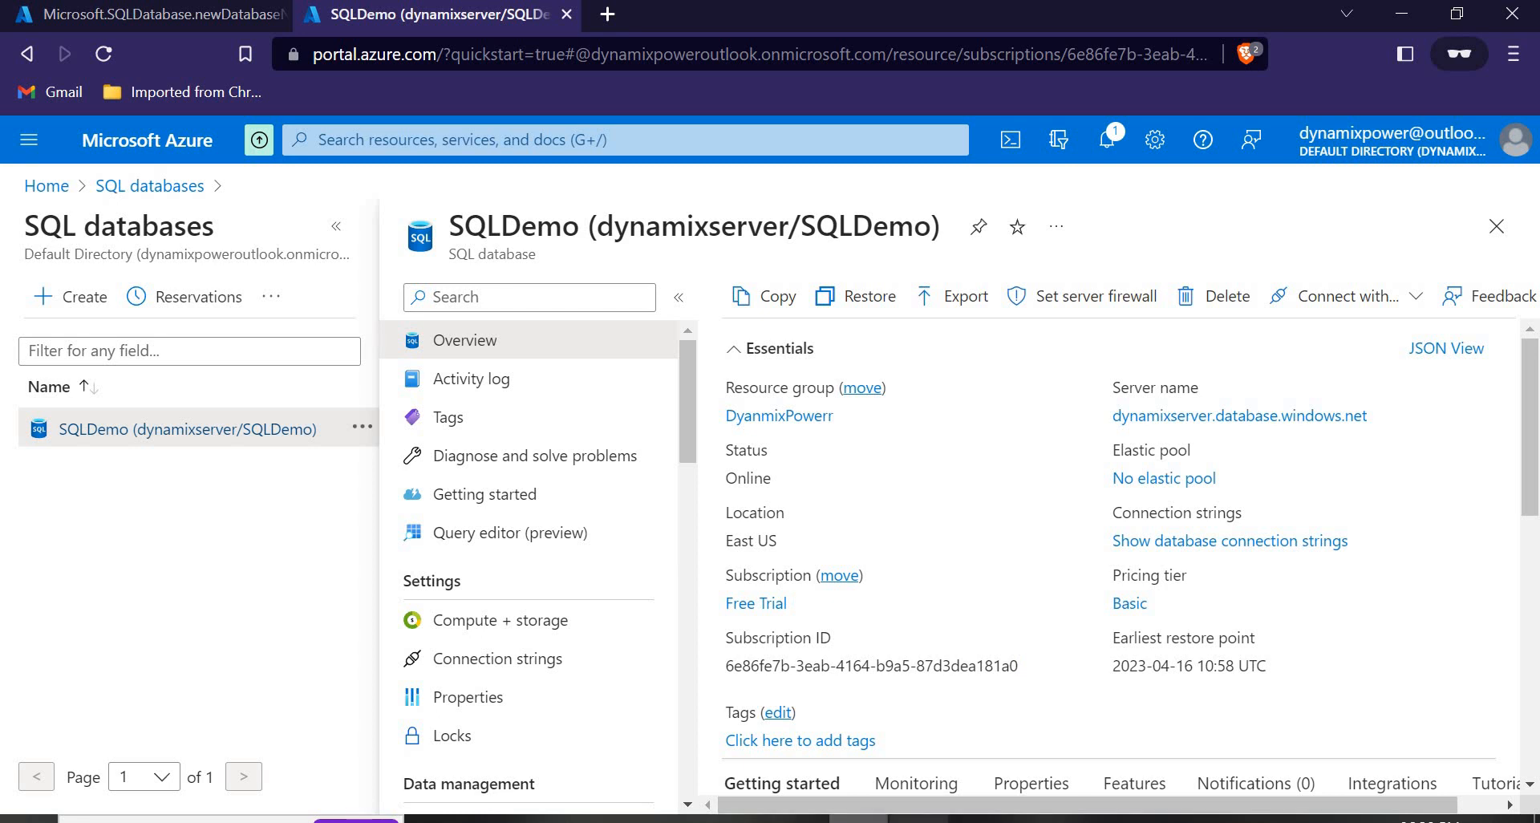
Launch SQL Server Management Studio by searching 'sql' in Start, relaunching it from Recent apps.
click(161, 820)
text(sql)
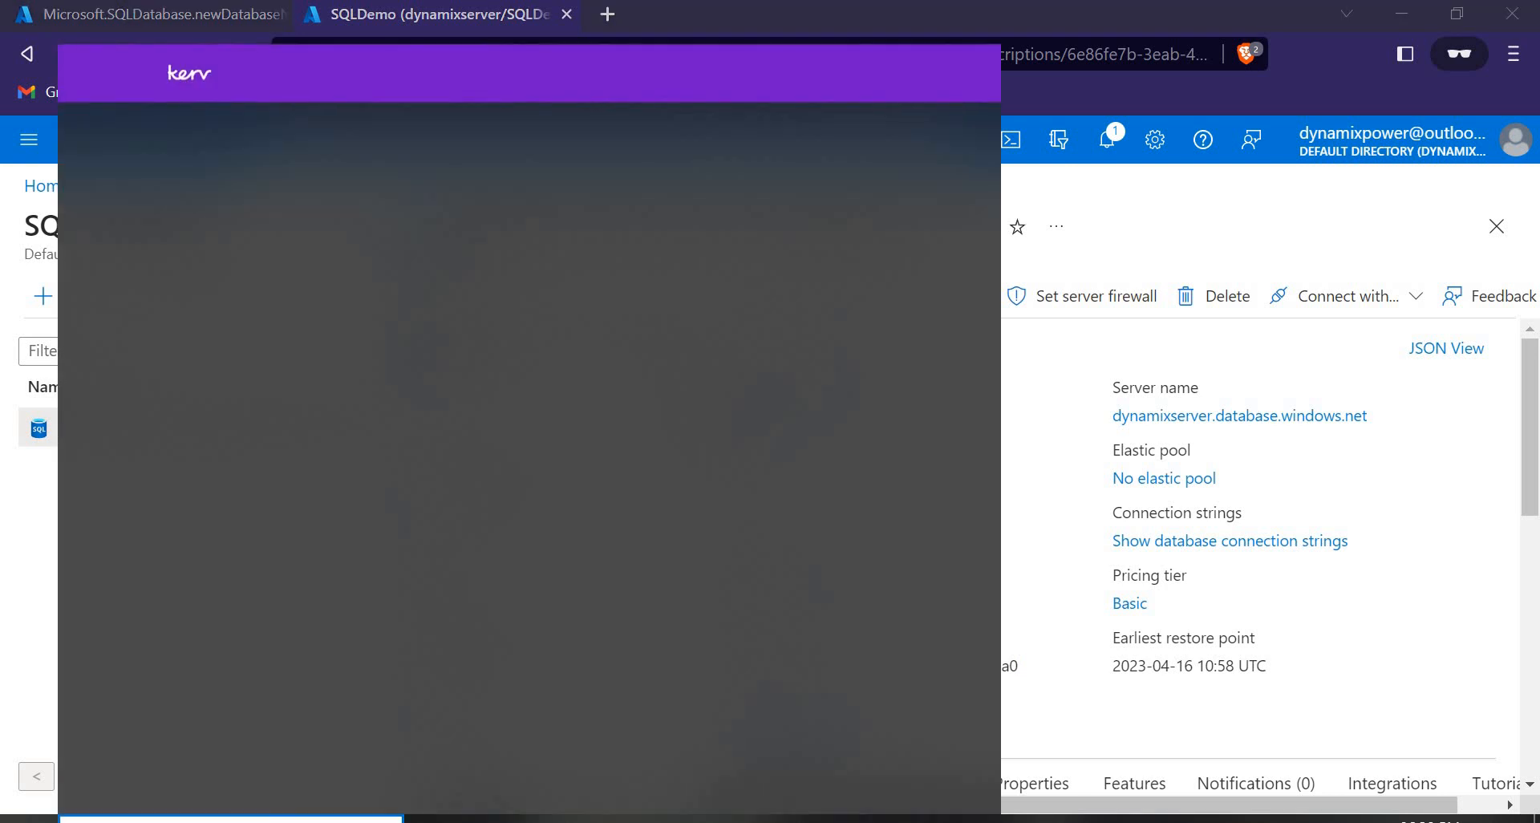
click(215, 232)
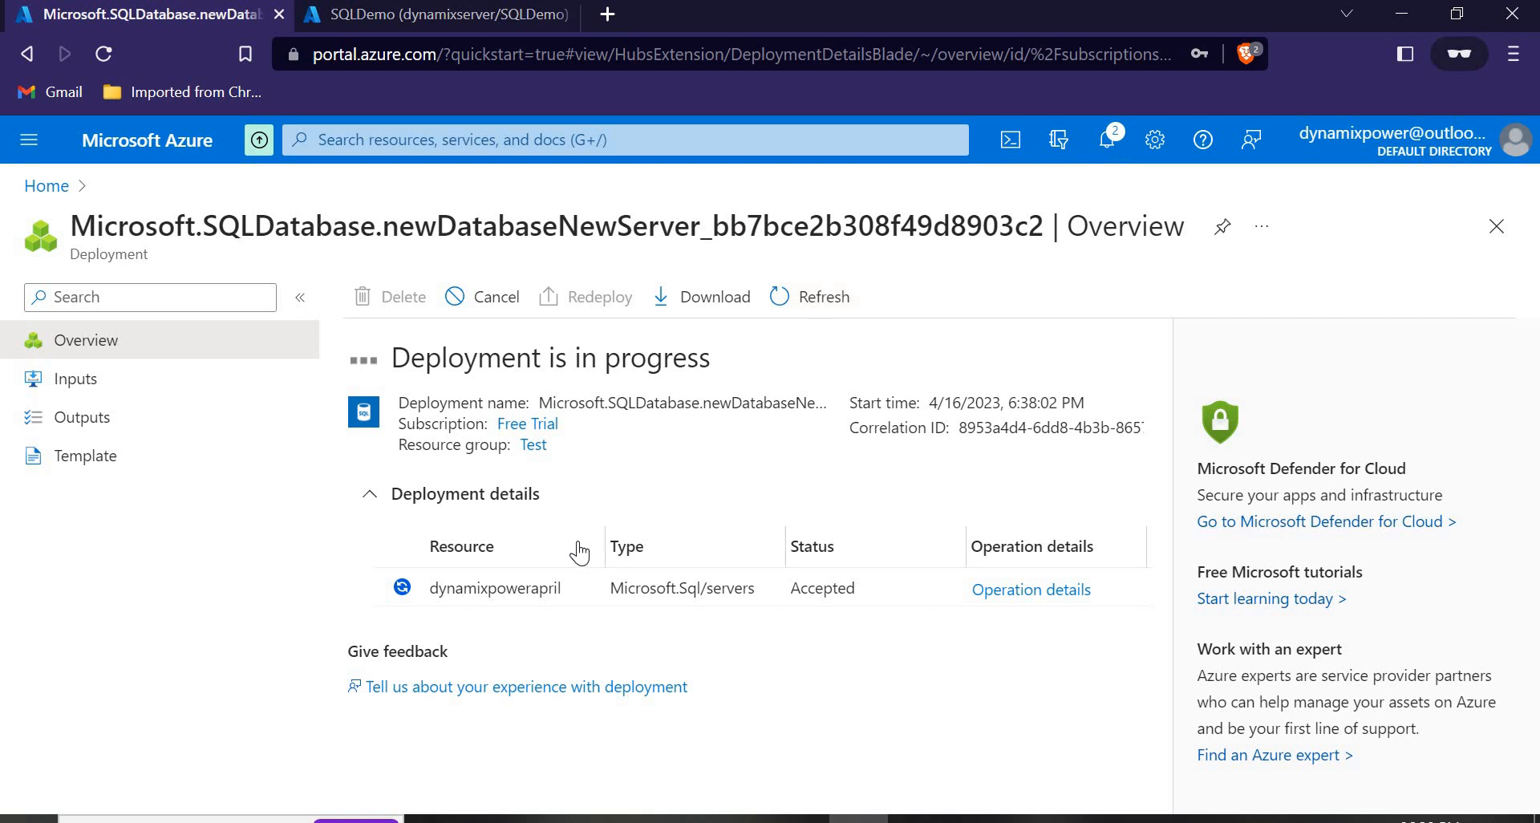
click(399, 24)
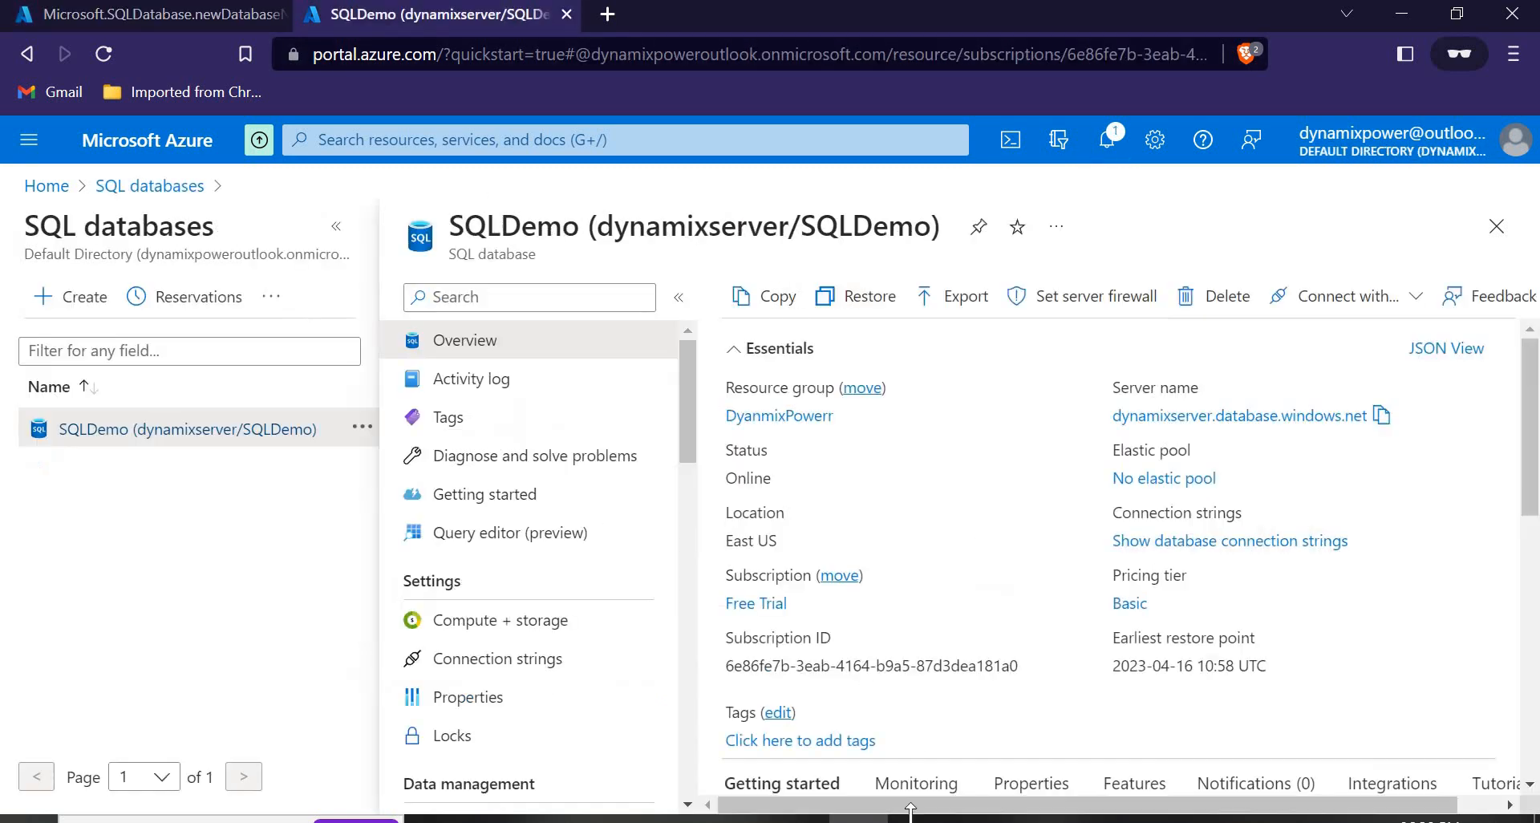
key(super)
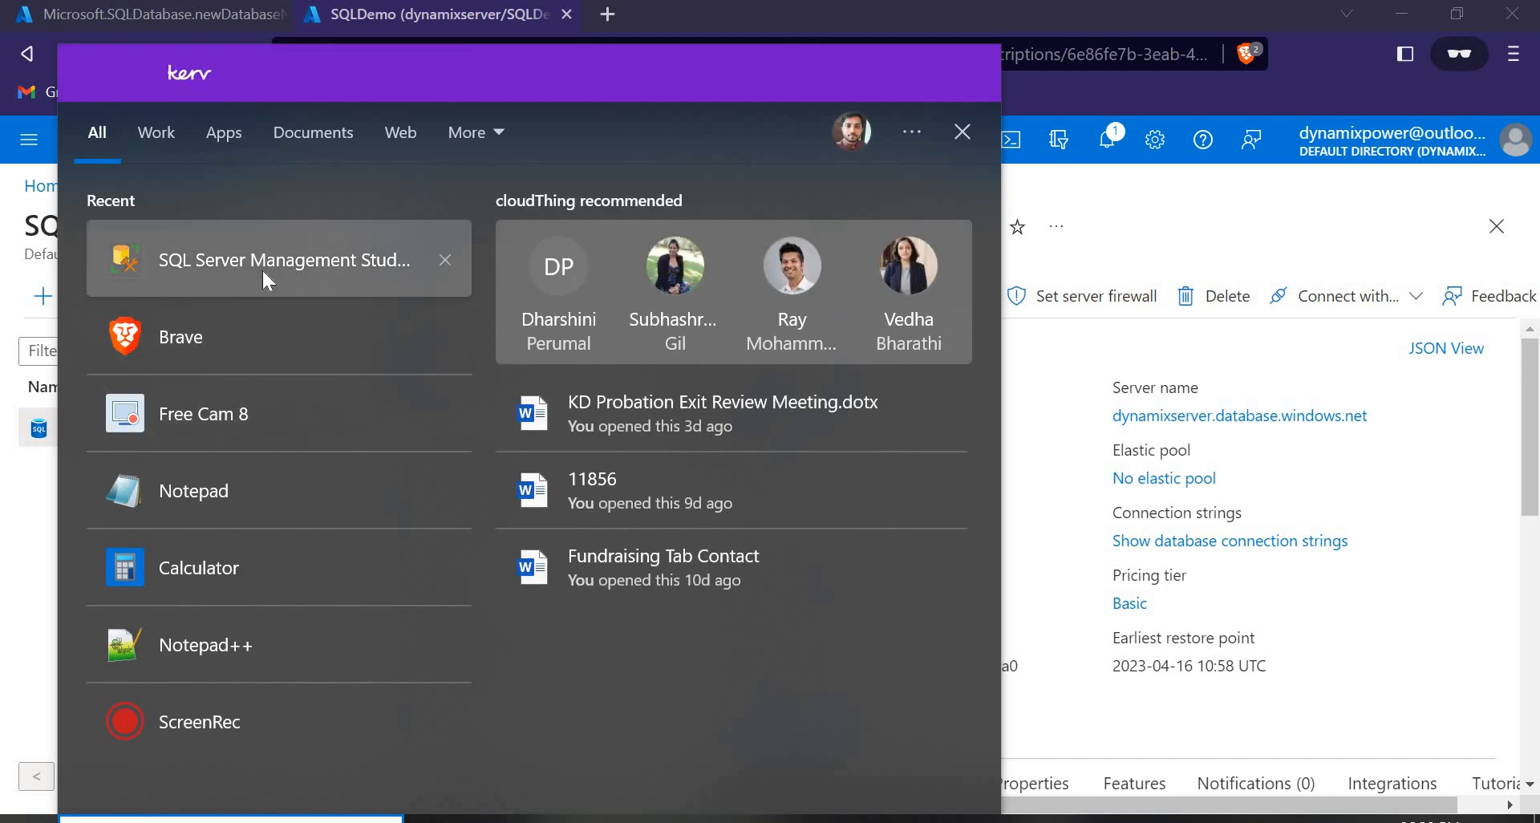
click(262, 264)
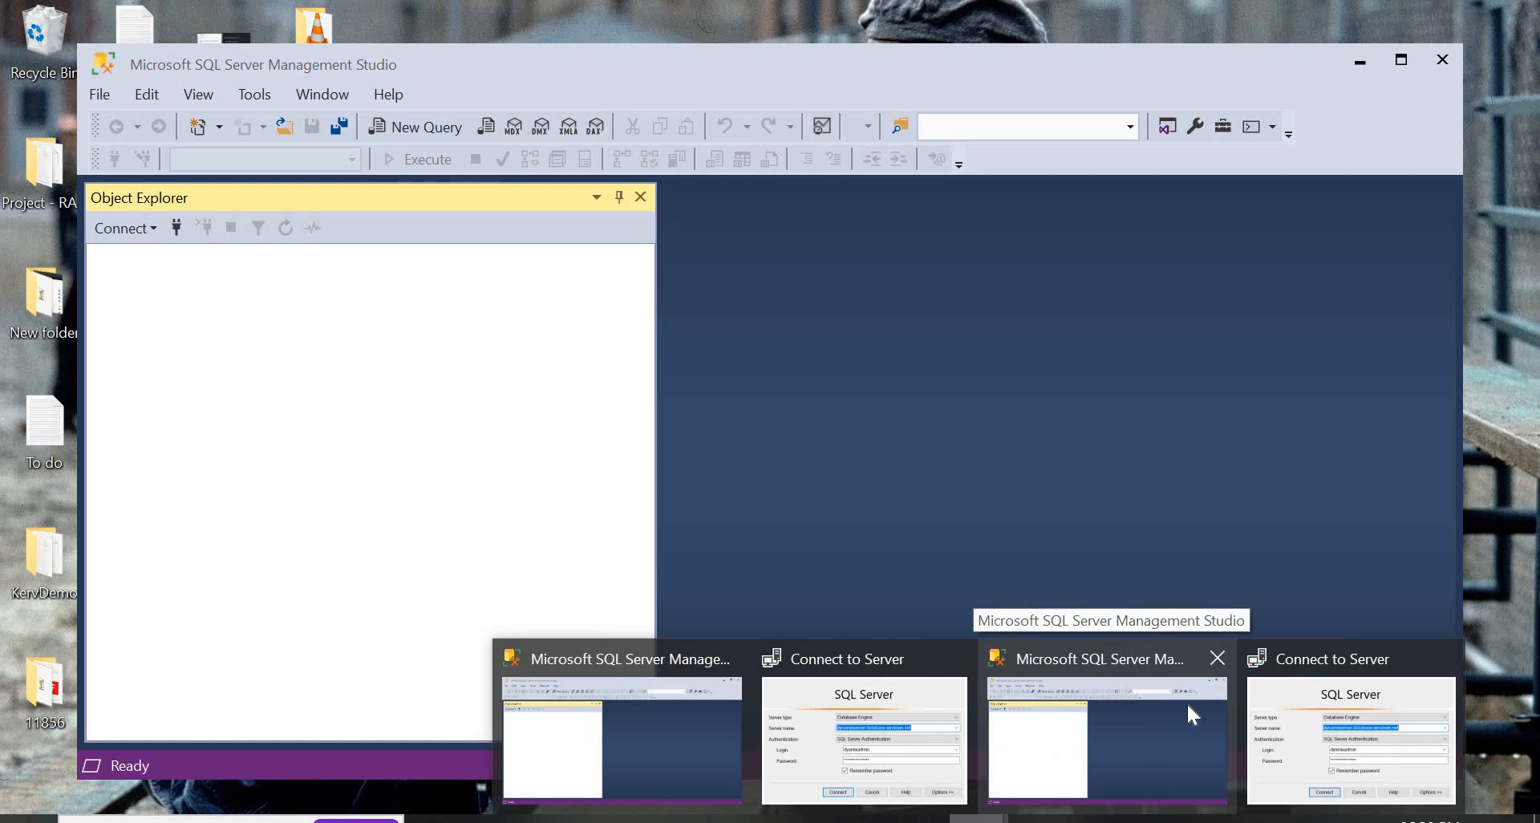
Close the duplicate SSMS window and fill Connect to Server with dynamixserver.database.windows.net.
click(1122, 664)
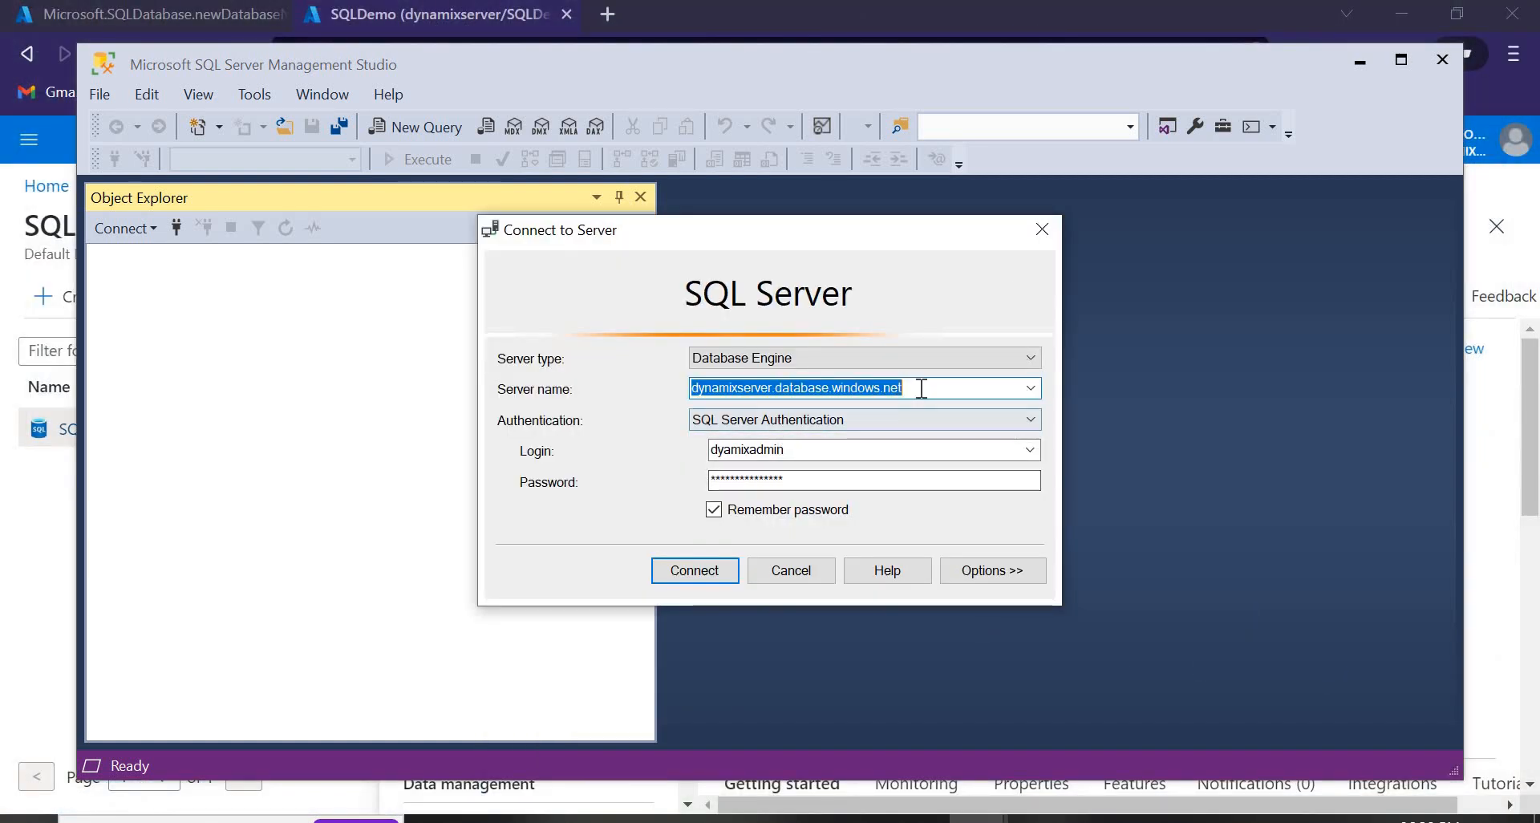
drag(902, 387, 667, 398)
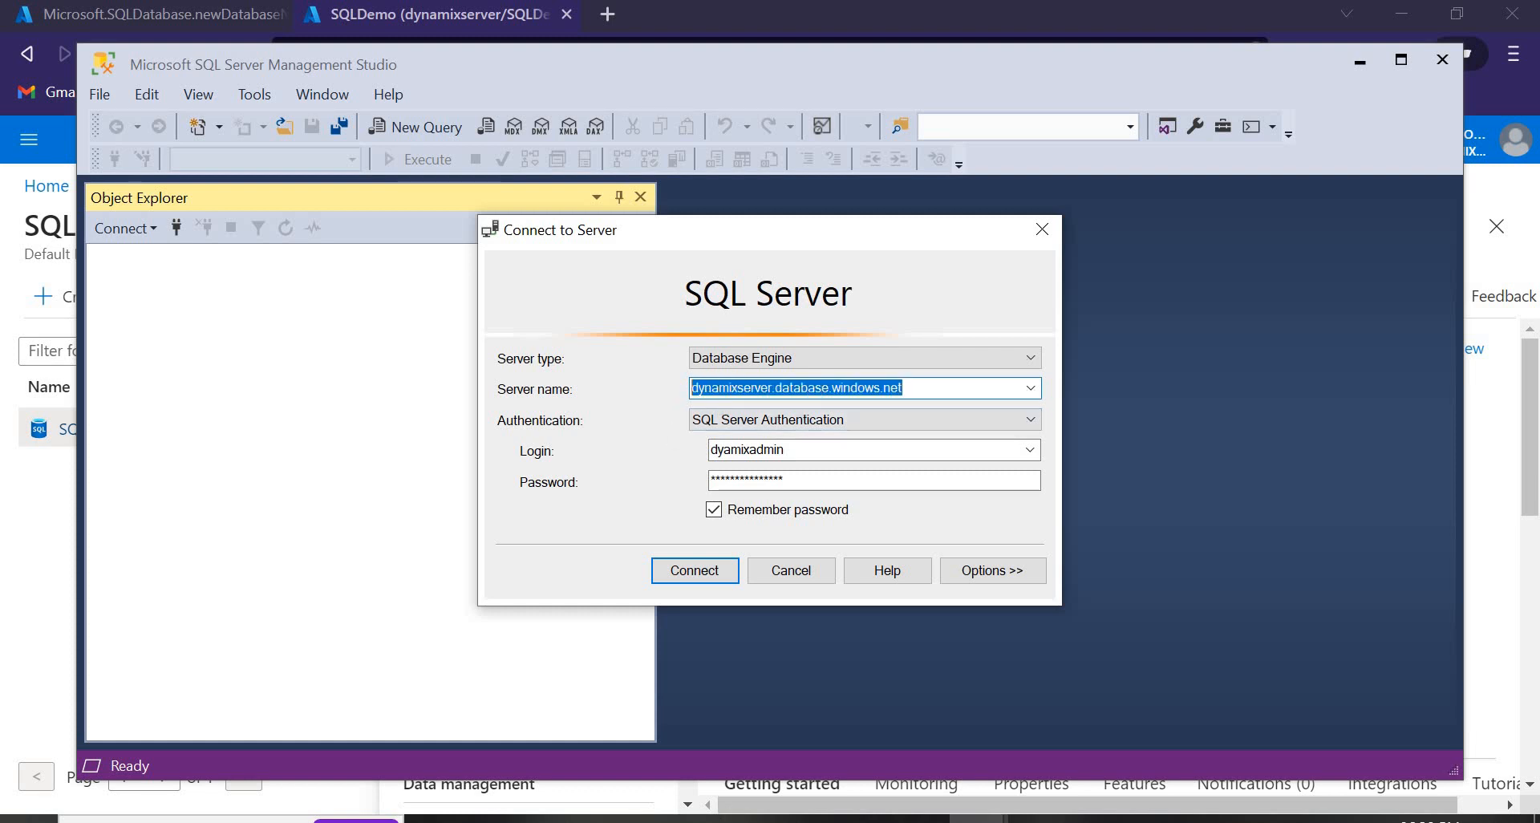
click(858, 818)
click(1381, 417)
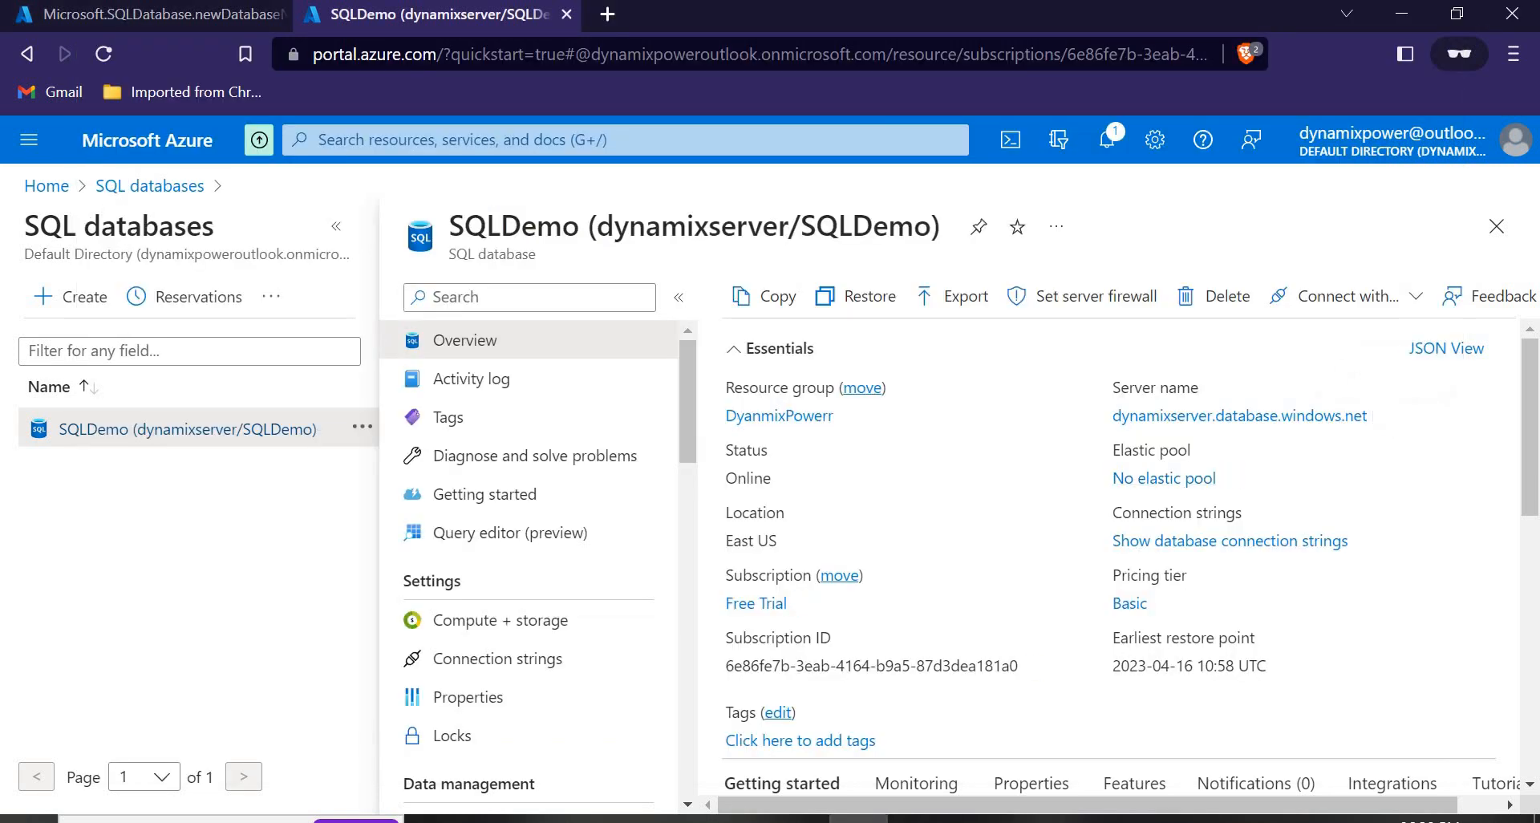
mouse_move(977, 818)
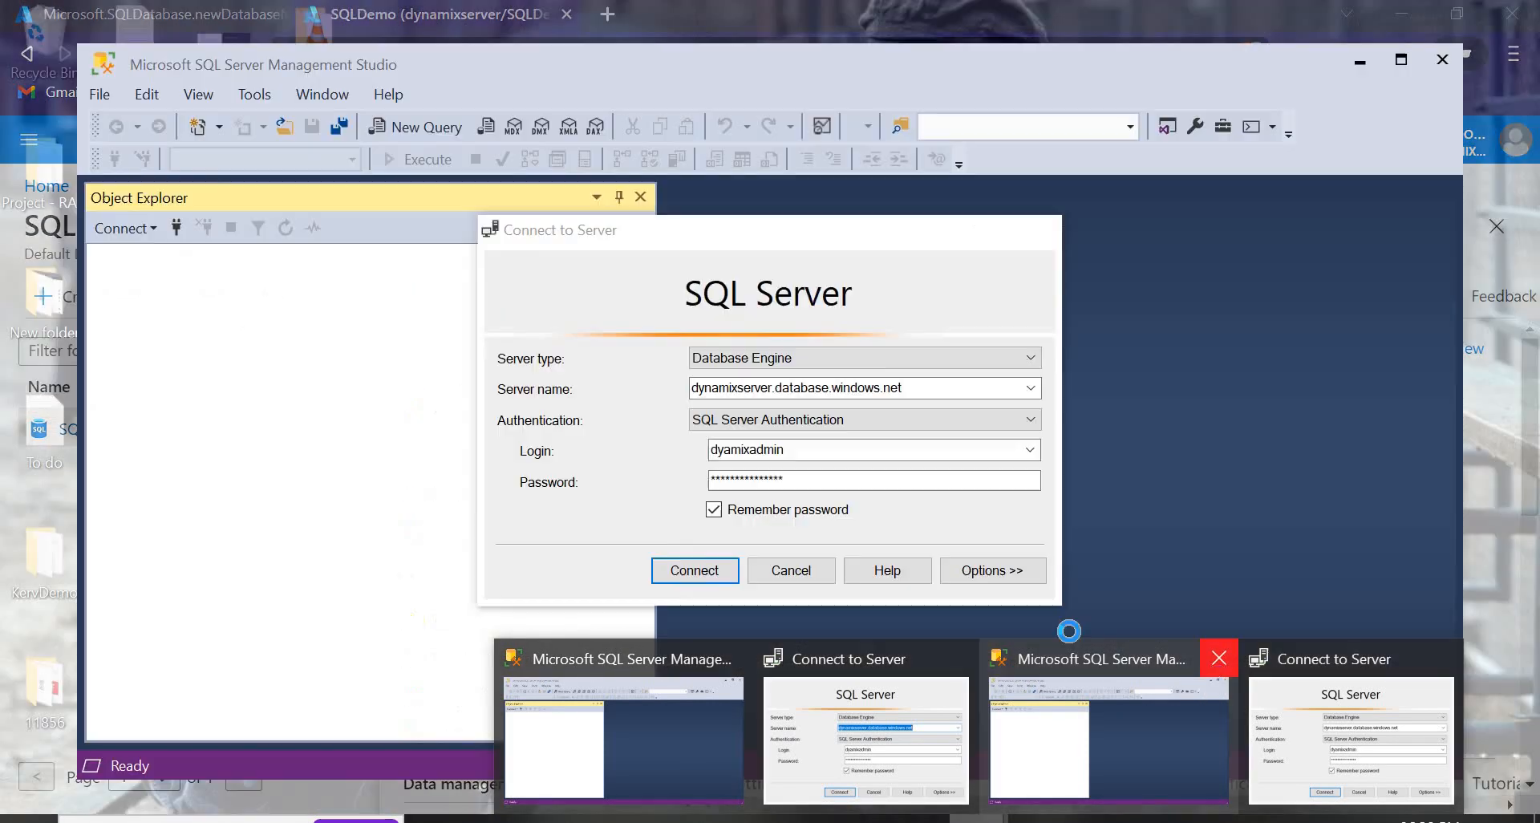
click(1208, 655)
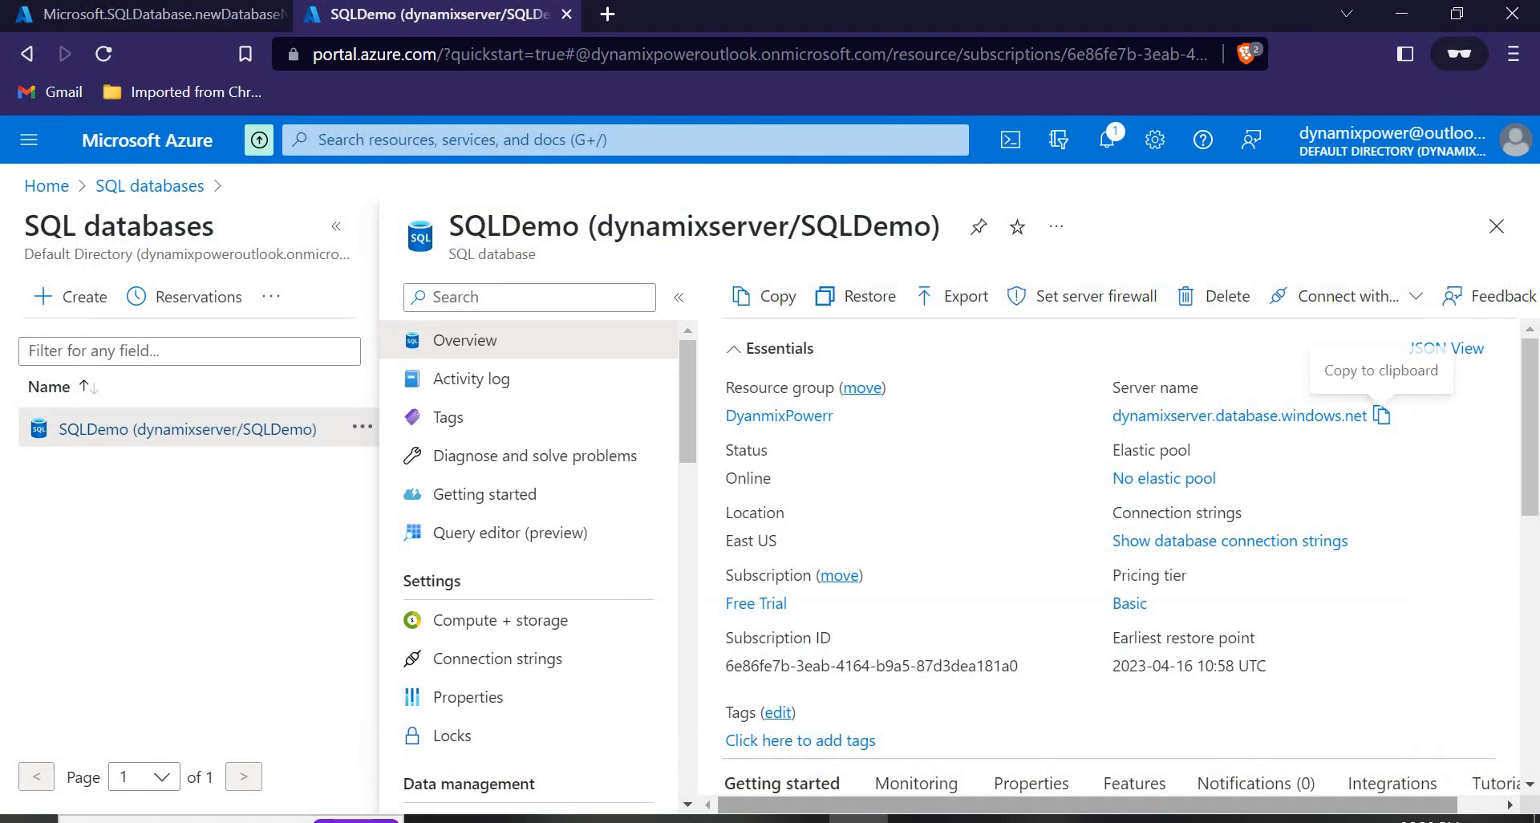
click(1381, 416)
click(977, 818)
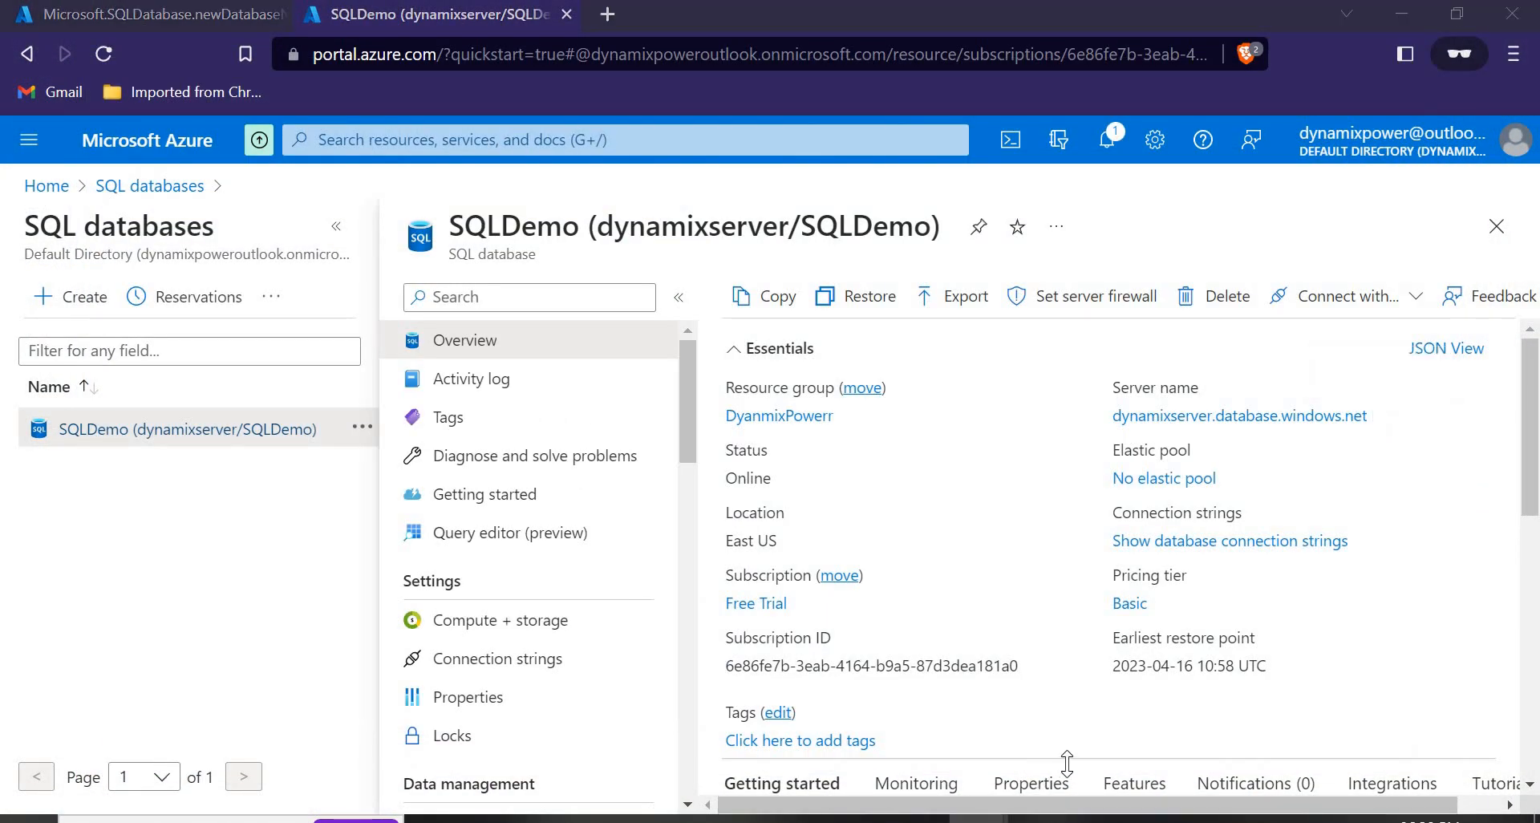
click(1083, 734)
click(891, 388)
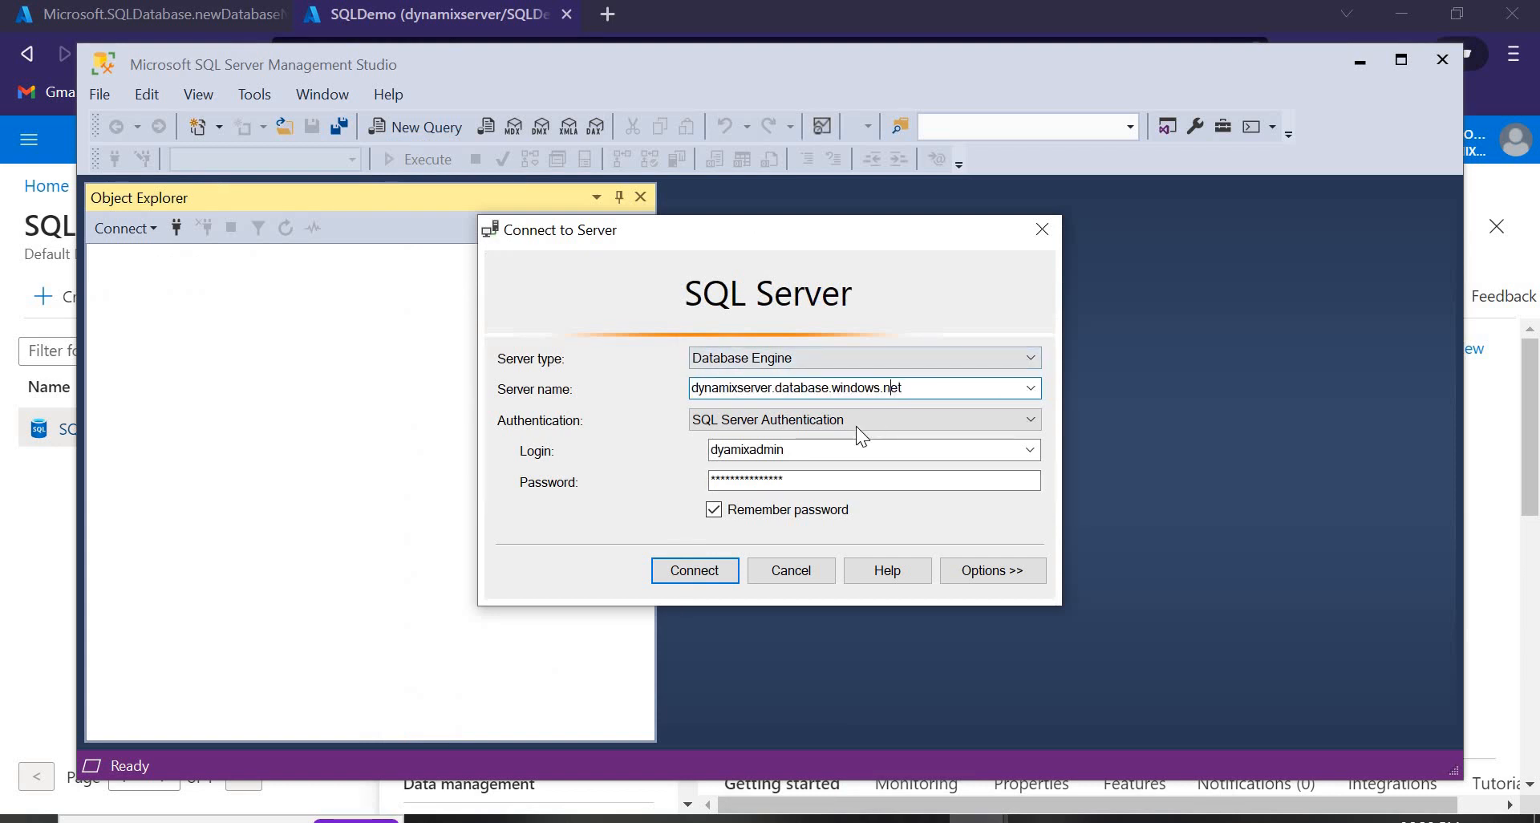
Switch authentication to SQL Server Authentication, enter the saved login password, and connect.
click(748, 421)
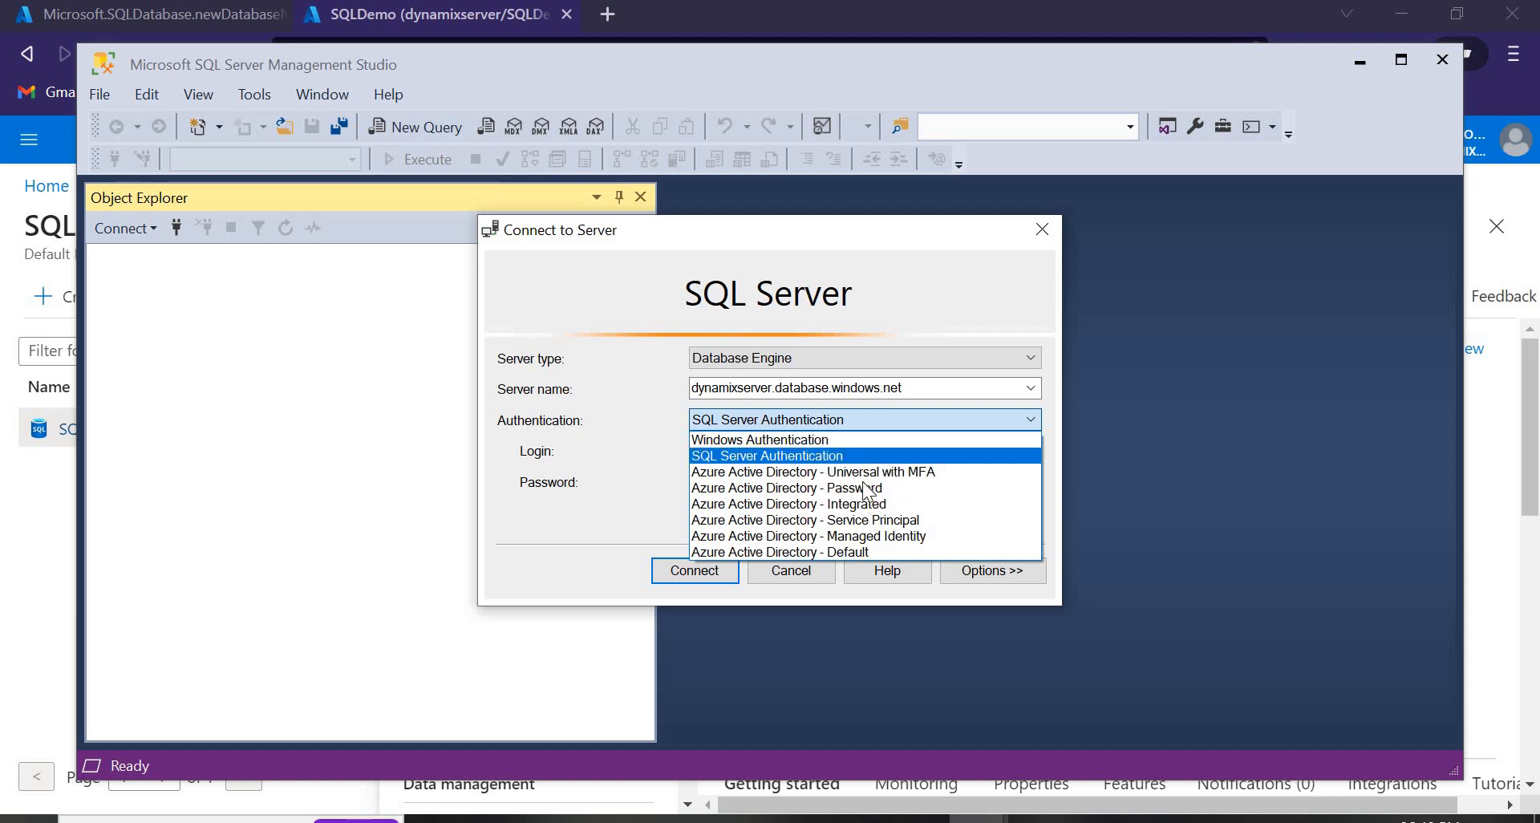
click(809, 456)
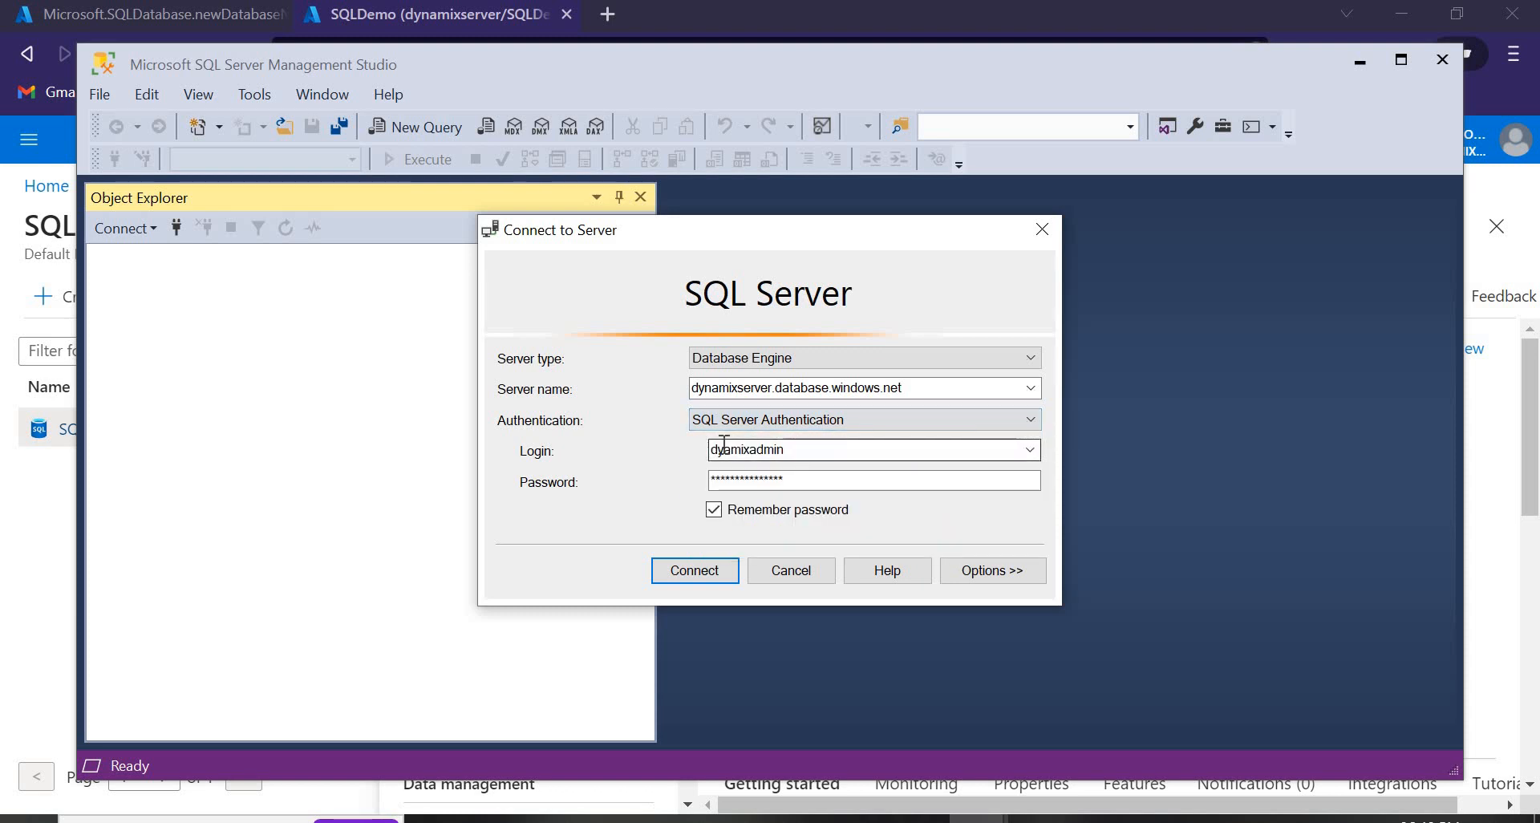
click(808, 479)
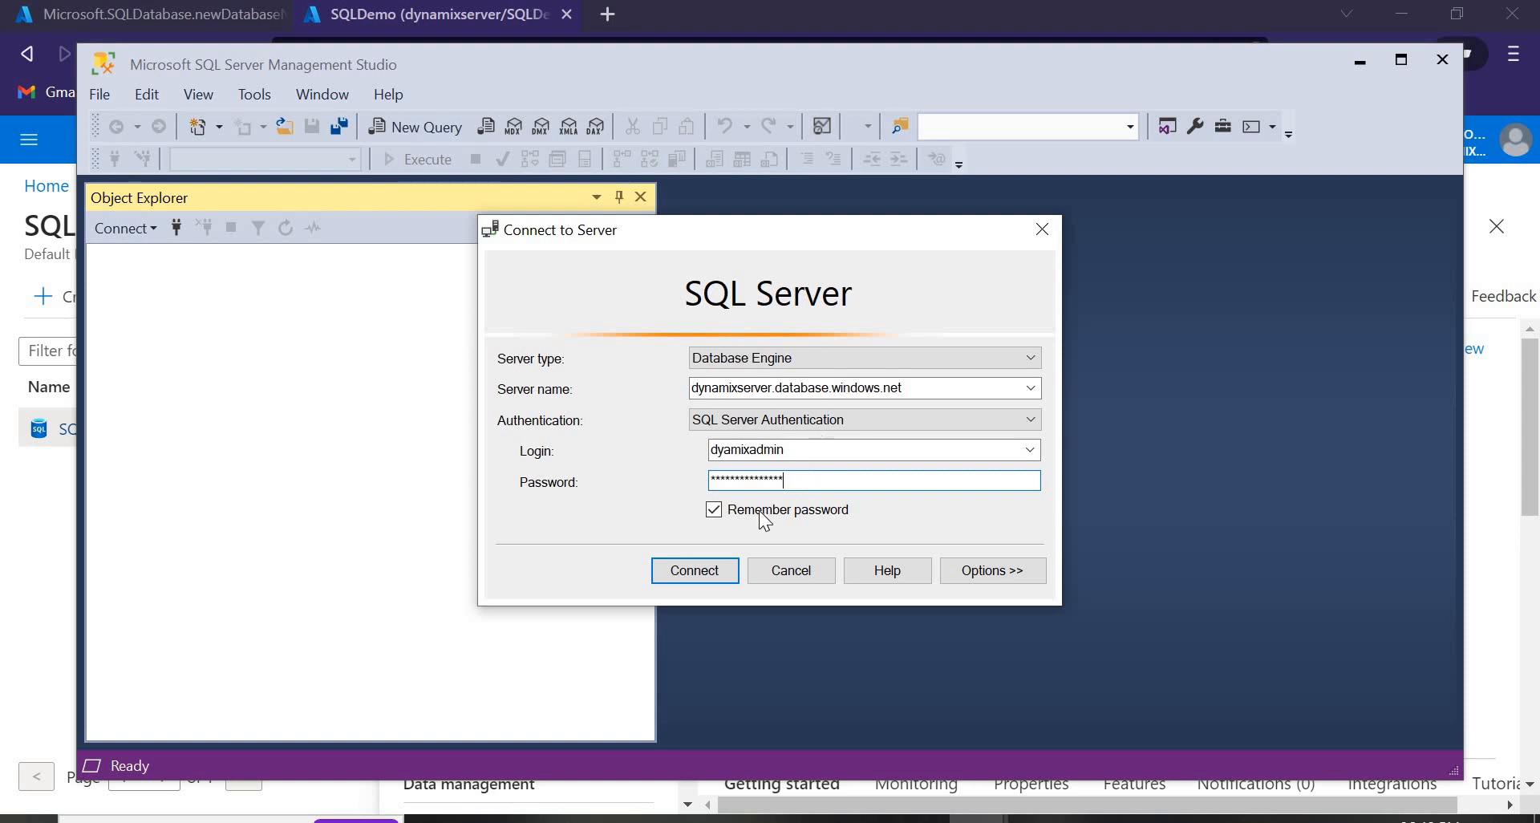
click(709, 574)
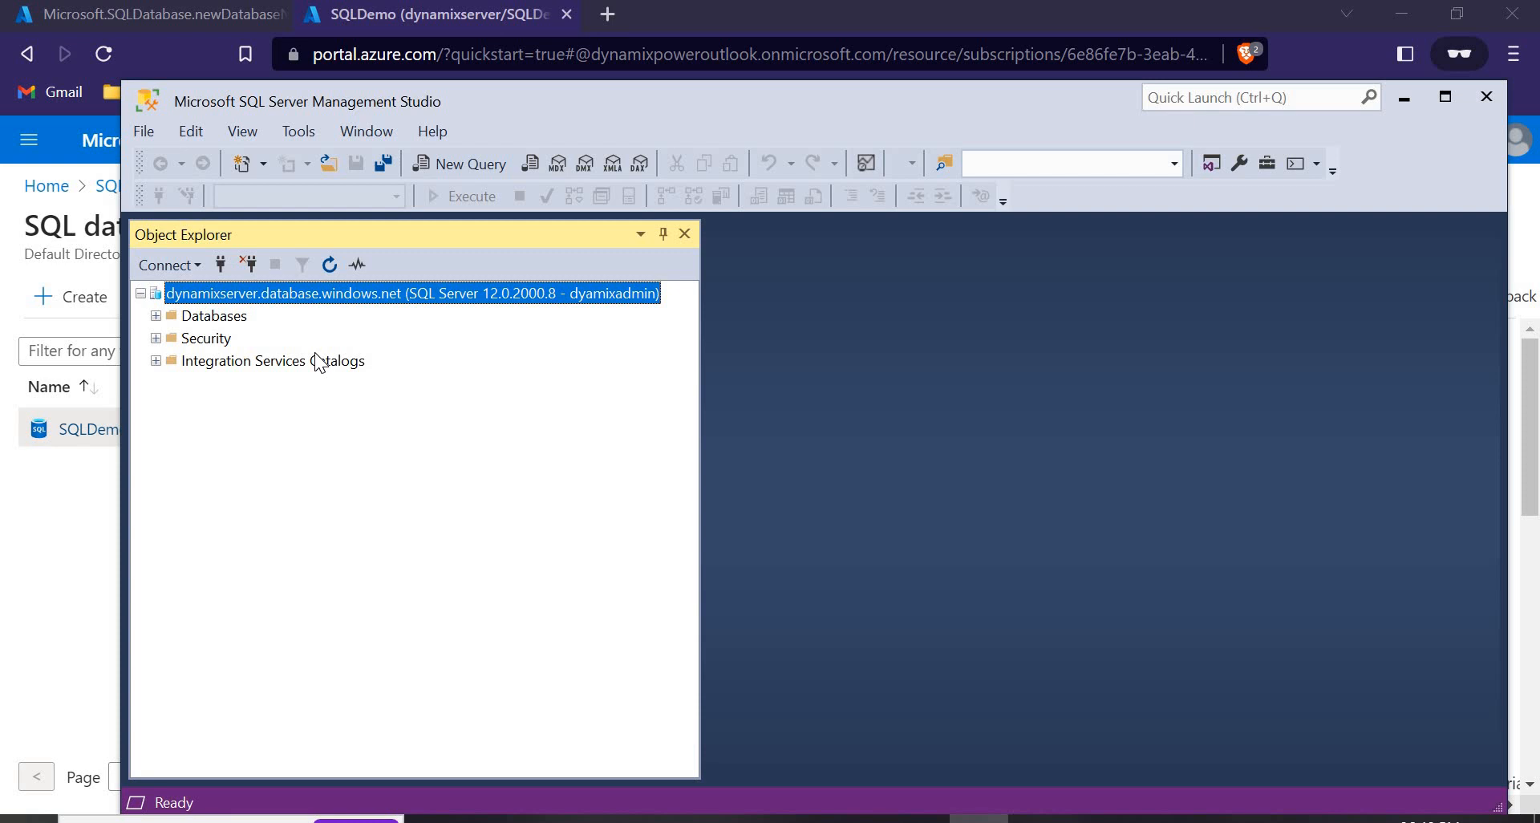
Expand Databases, then SQLDemo, then Tables in Object Explorer, and select dbo.Details.
click(157, 316)
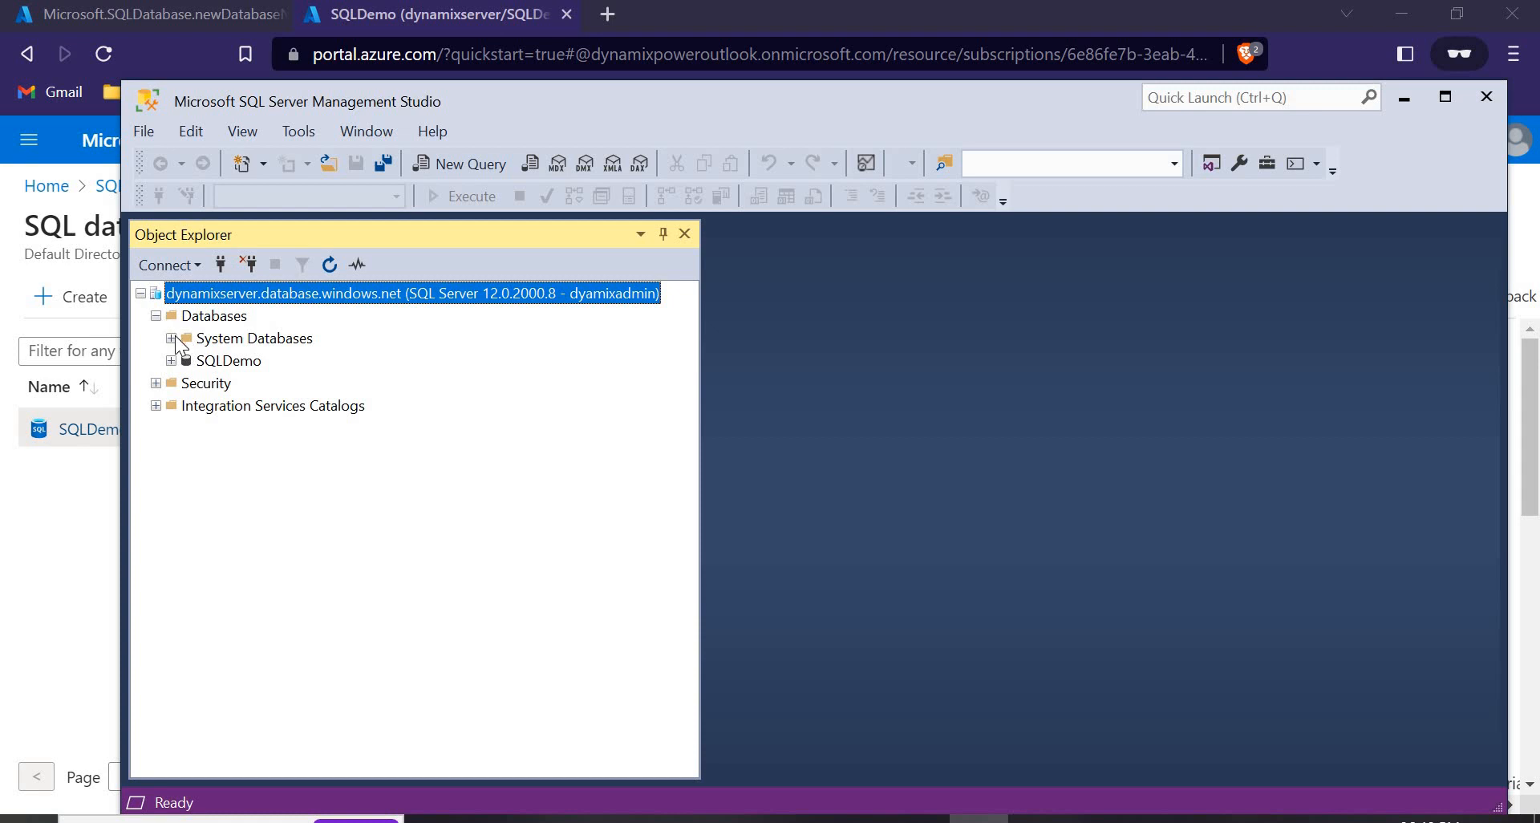
click(172, 337)
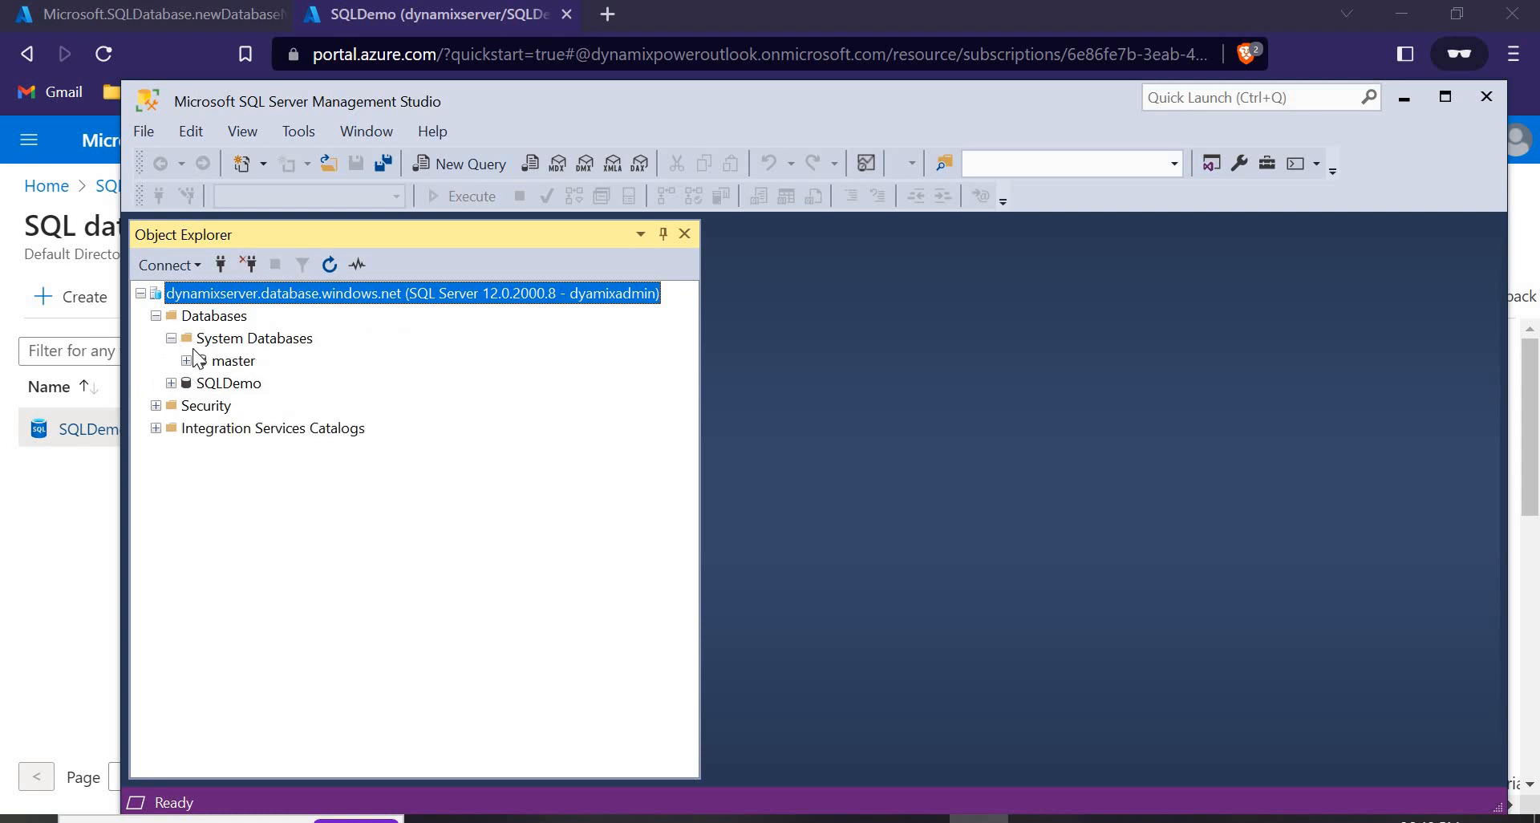
click(172, 337)
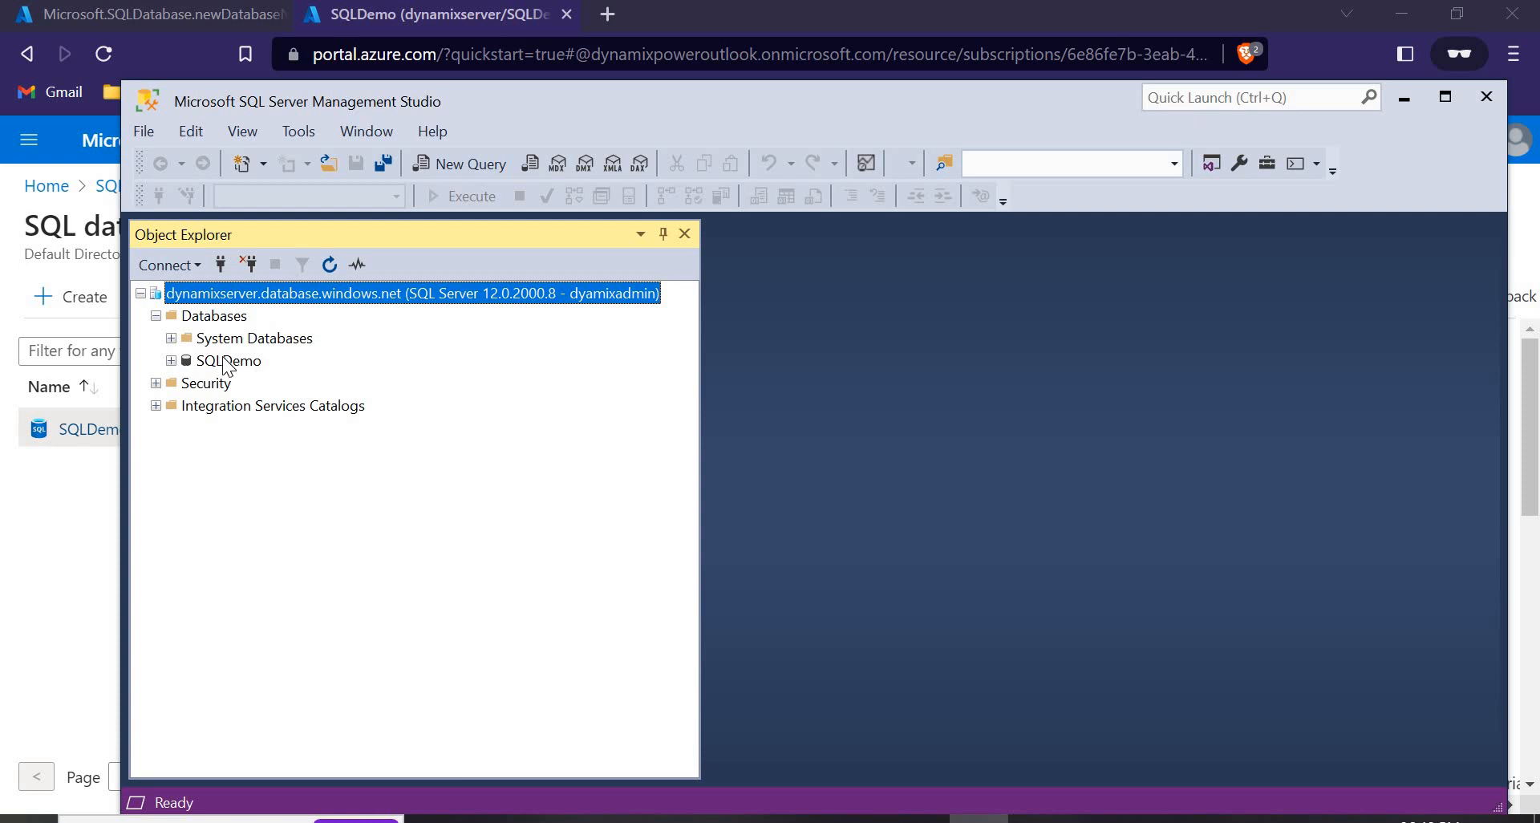
right_click(231, 317)
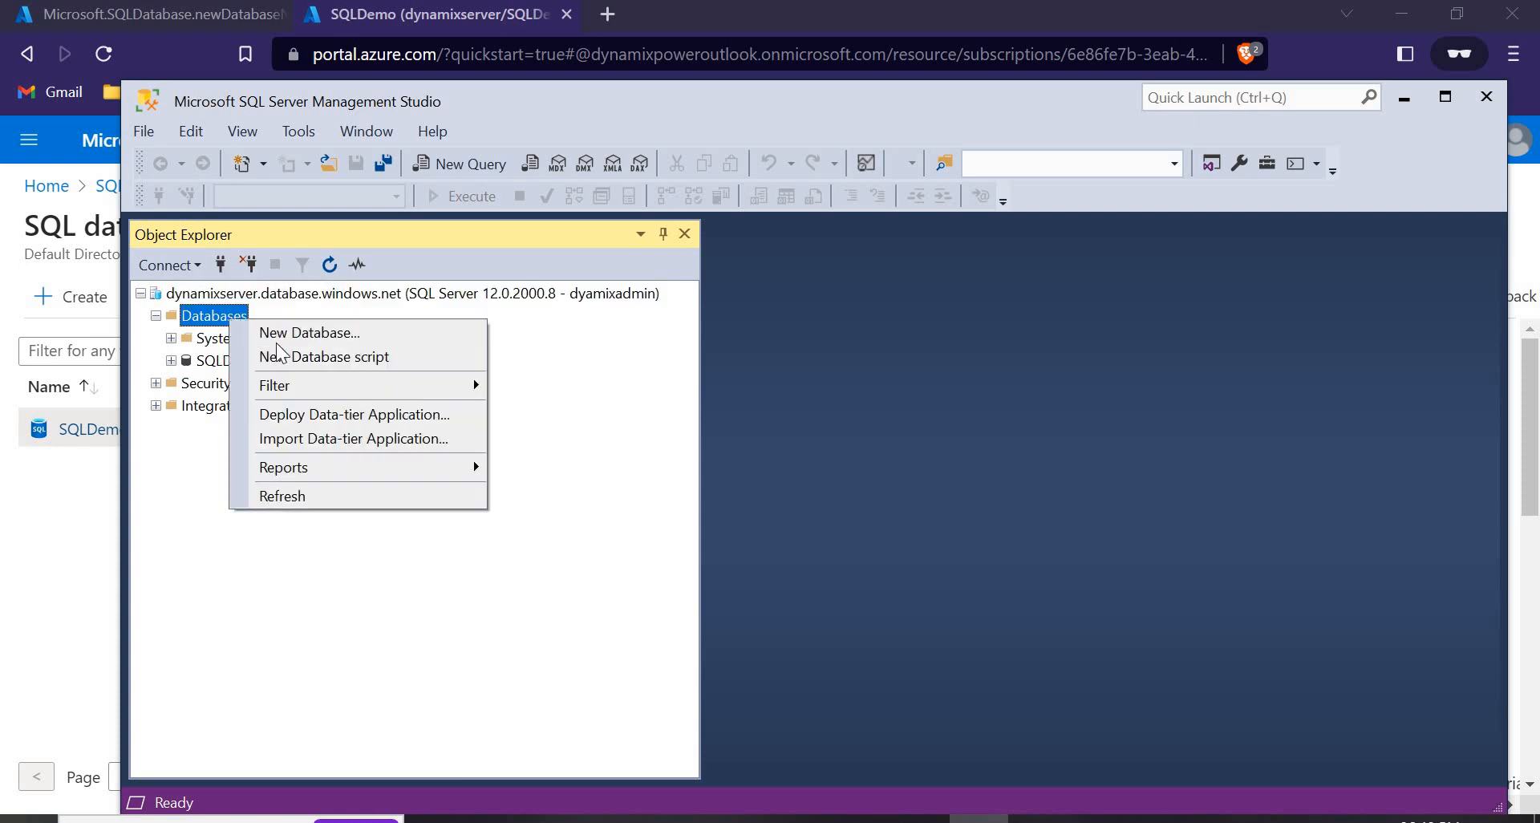
click(173, 361)
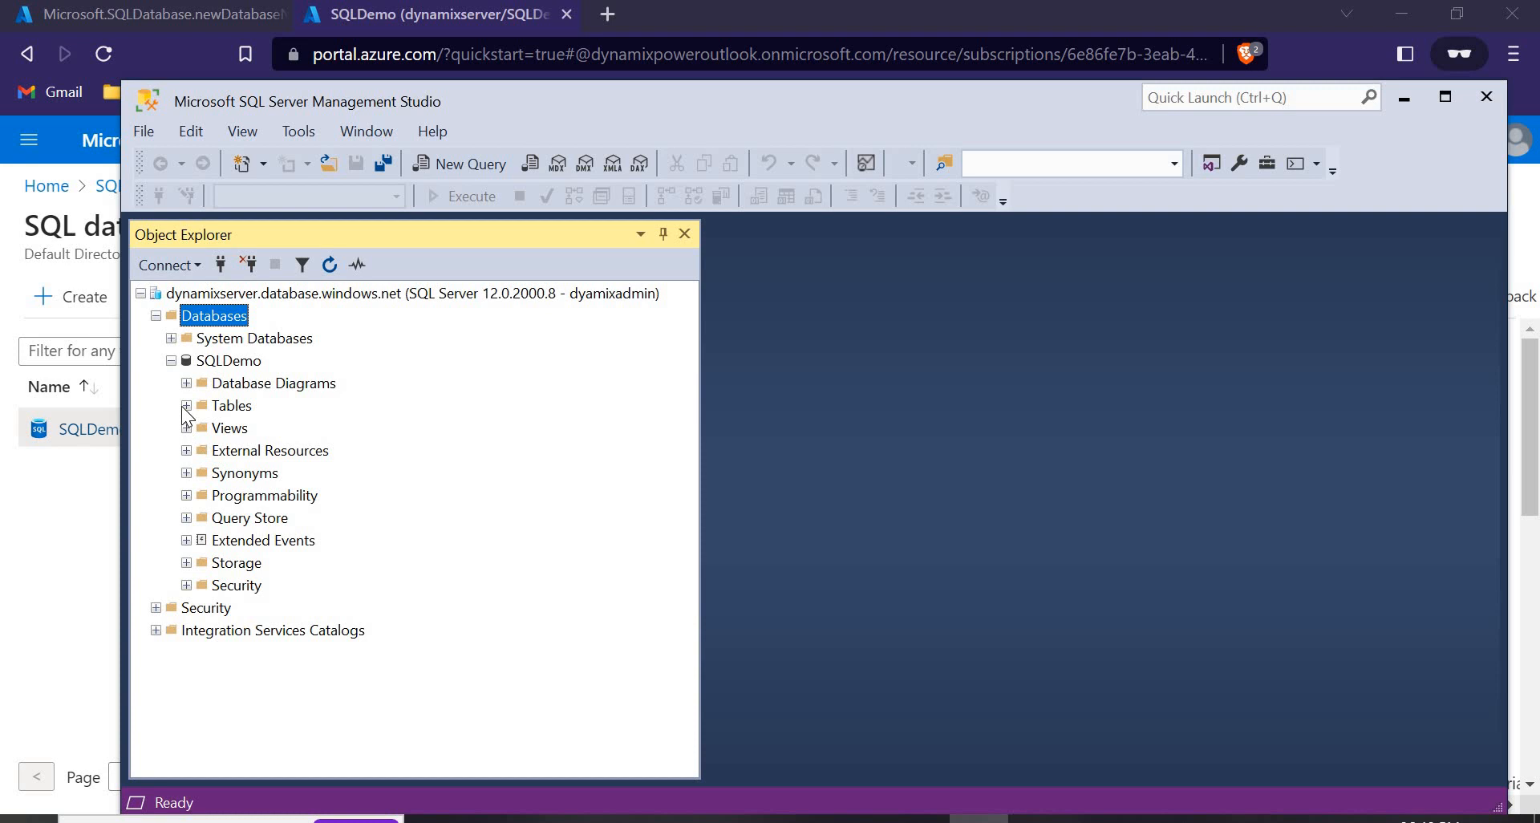
click(186, 406)
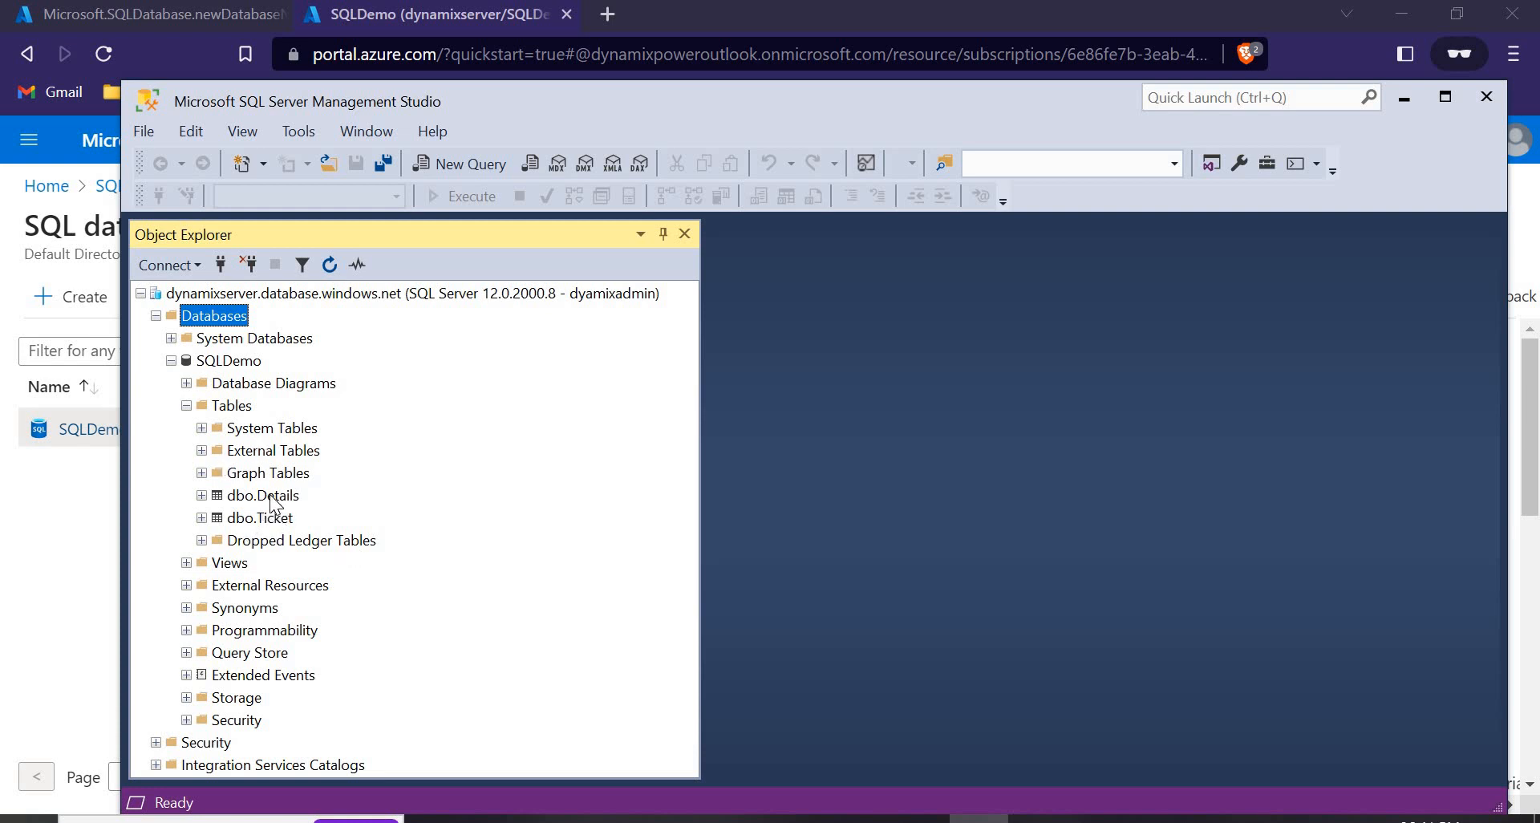
click(270, 497)
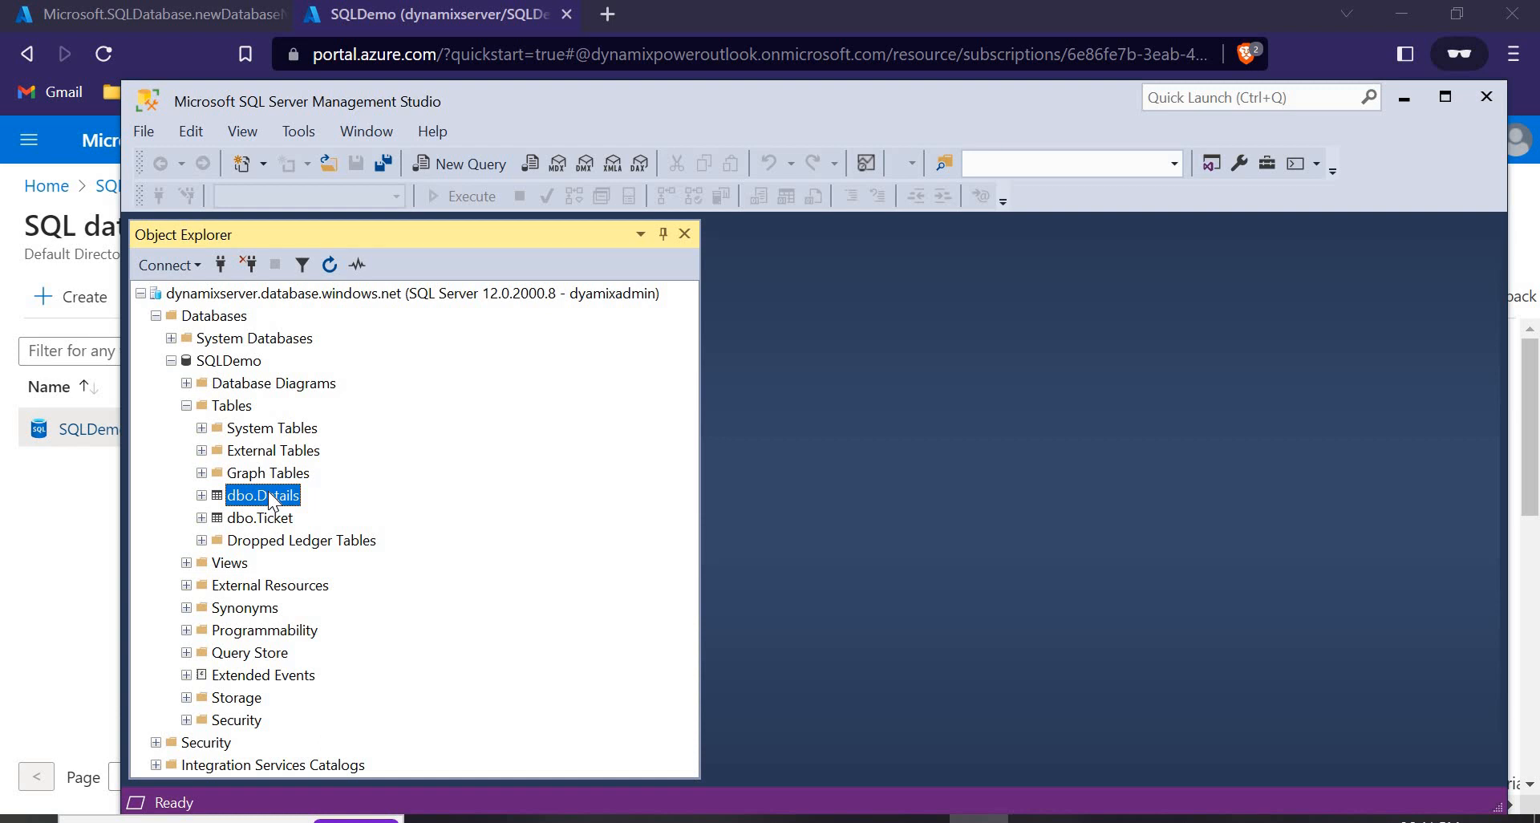
Run Select Top 1000 Rows on the dbo.Details table to show its one data row.
right_click(270, 499)
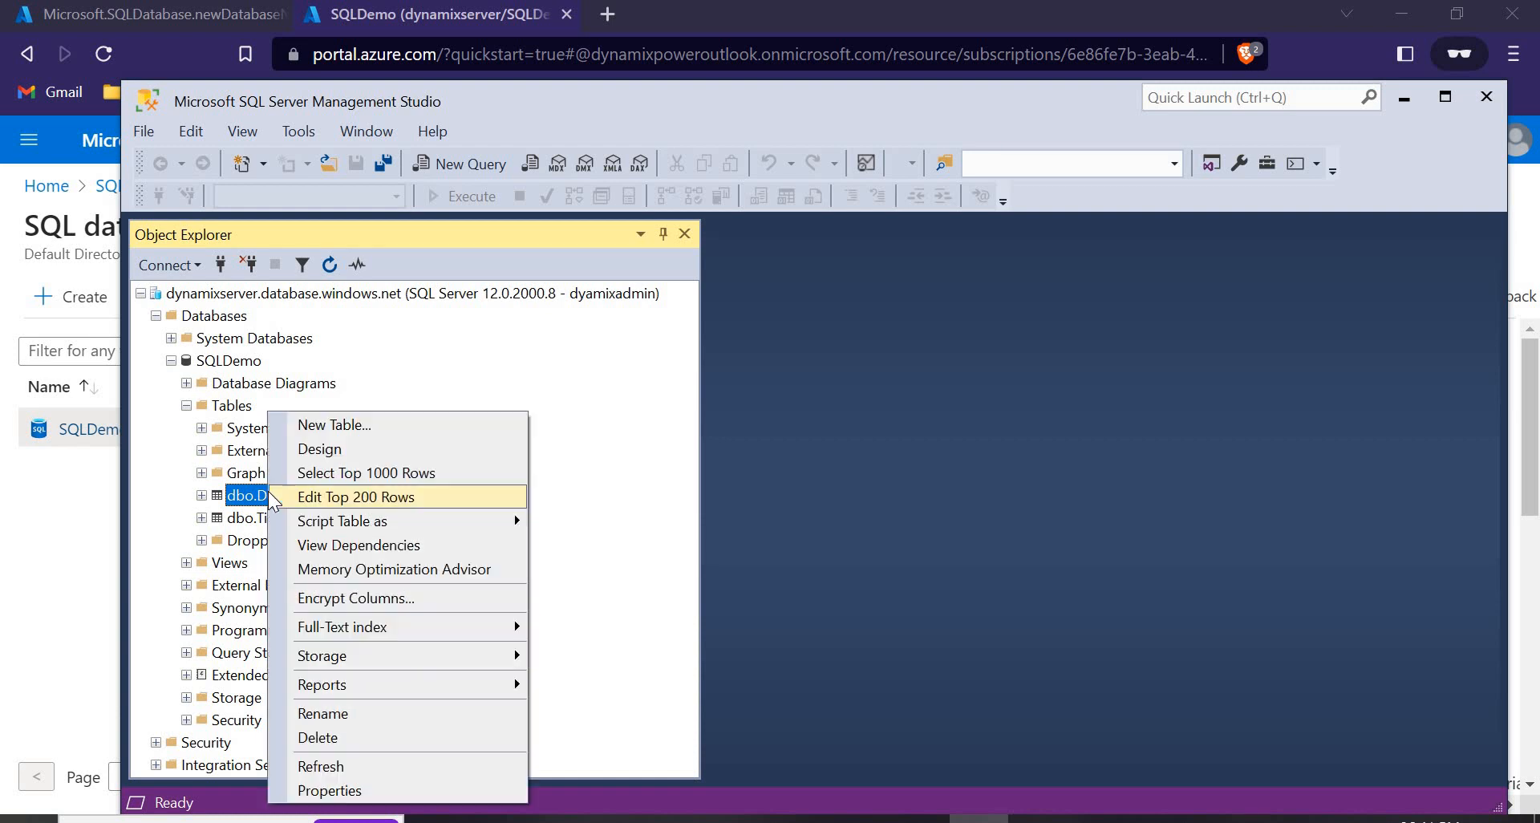
click(379, 480)
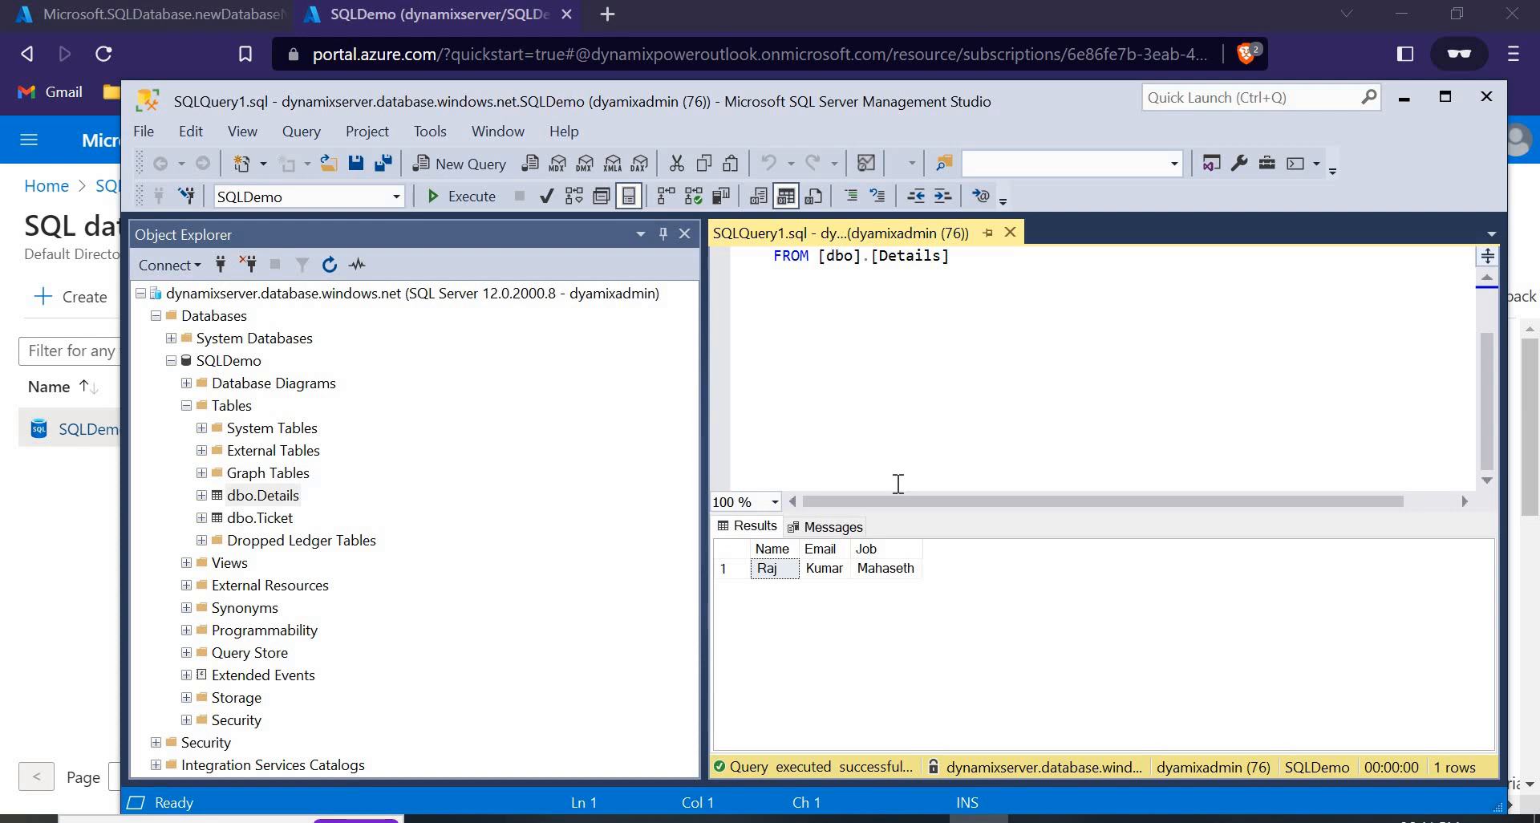
click(977, 274)
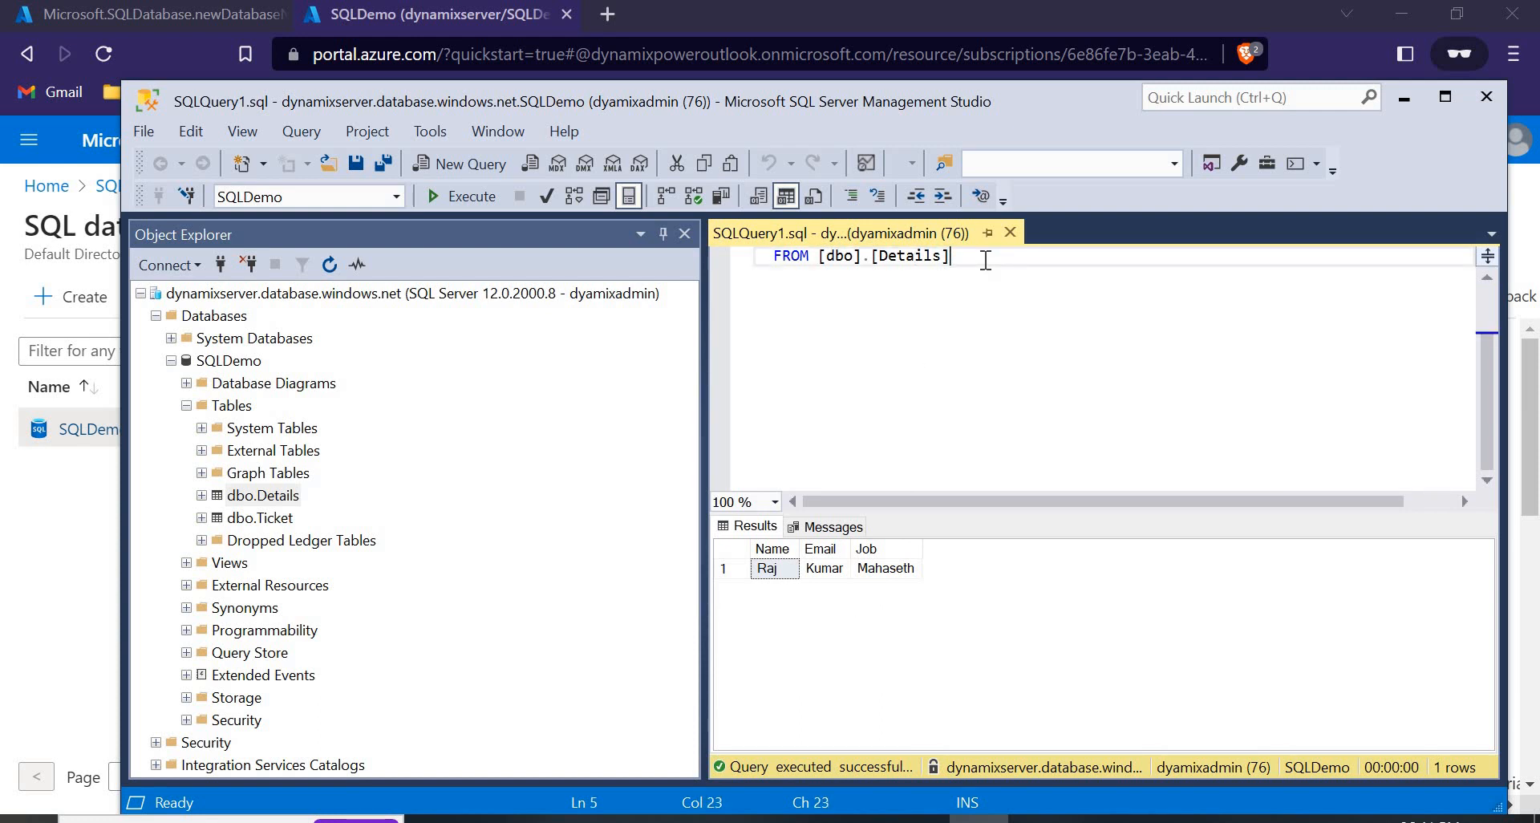